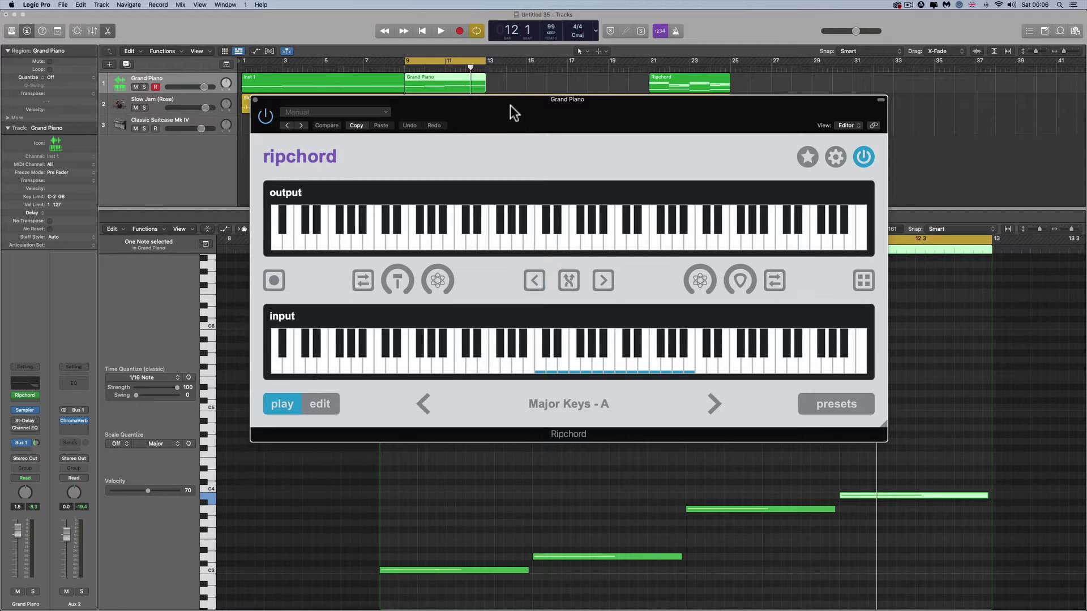
- Reposition the Ripchord window slightly and check its settings panel
left_click_drag(510, 105, 518, 113)
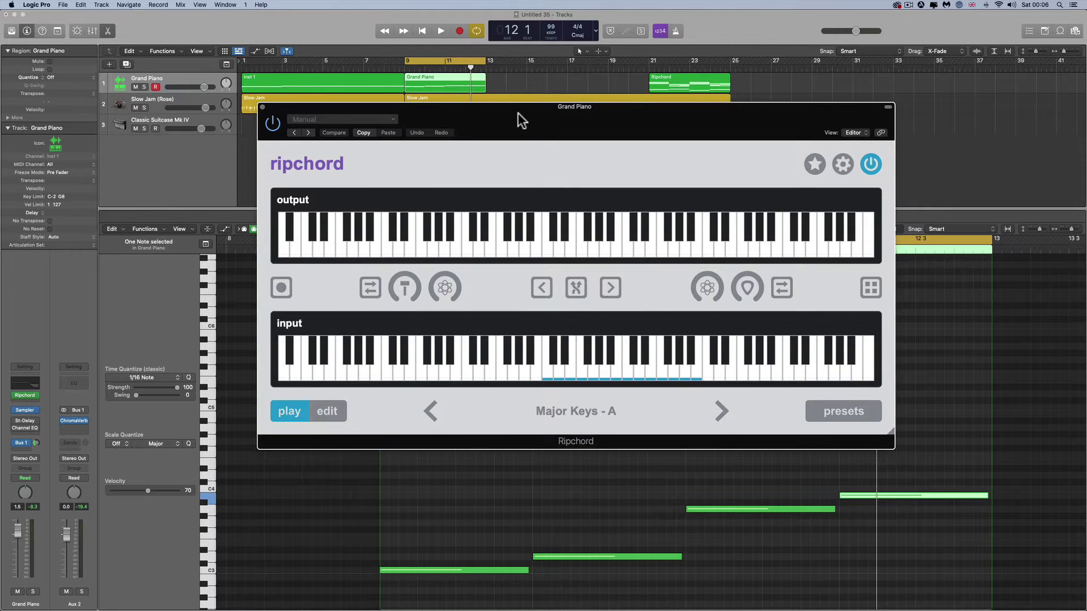
left_click(518, 113)
left_click(843, 164)
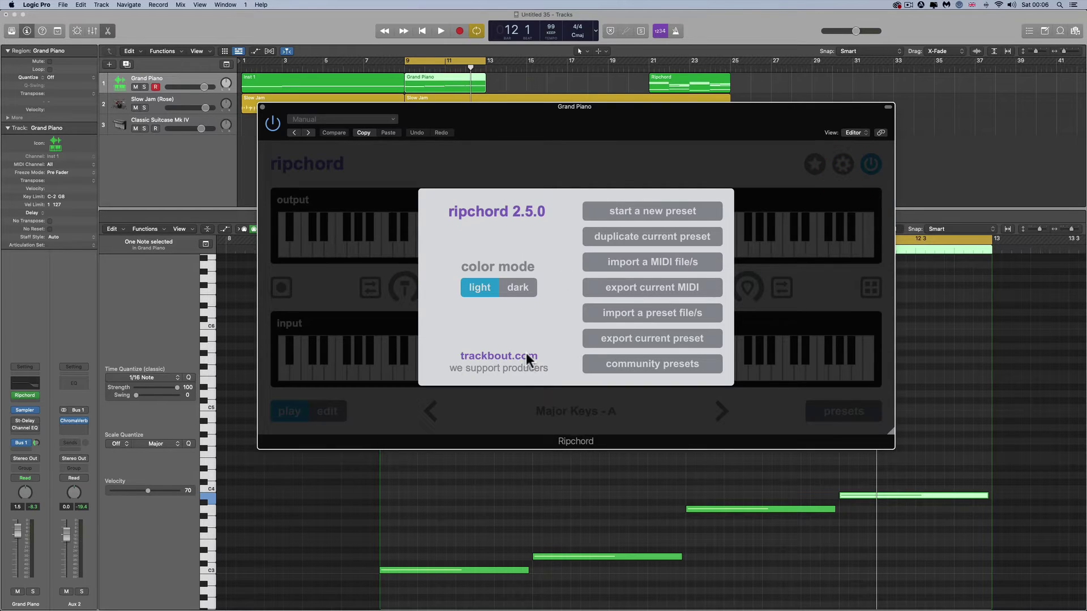
left_click(617, 161)
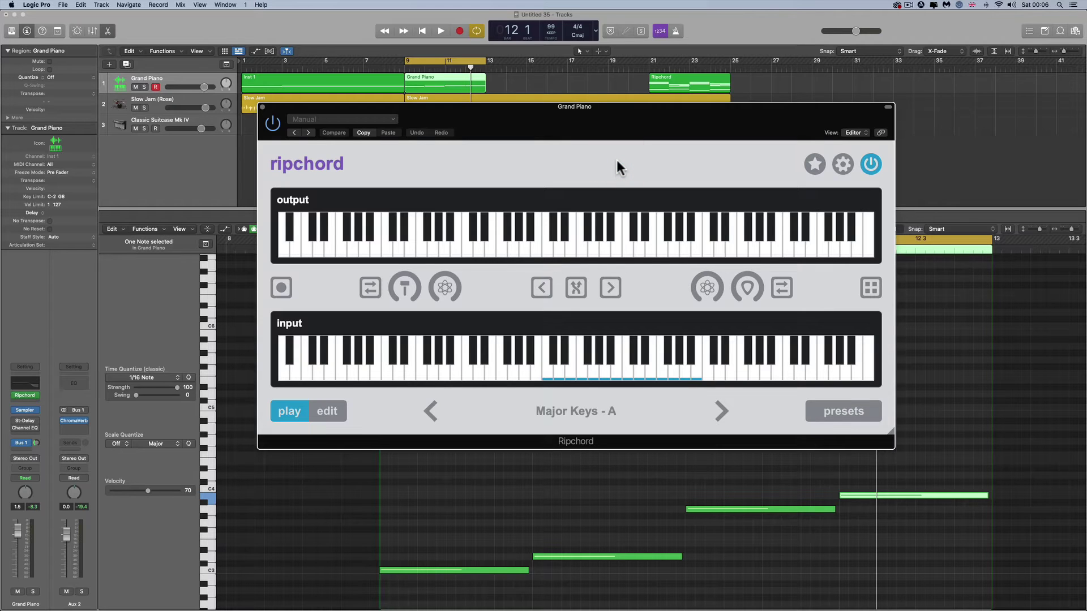
left_click_drag(549, 115, 549, 125)
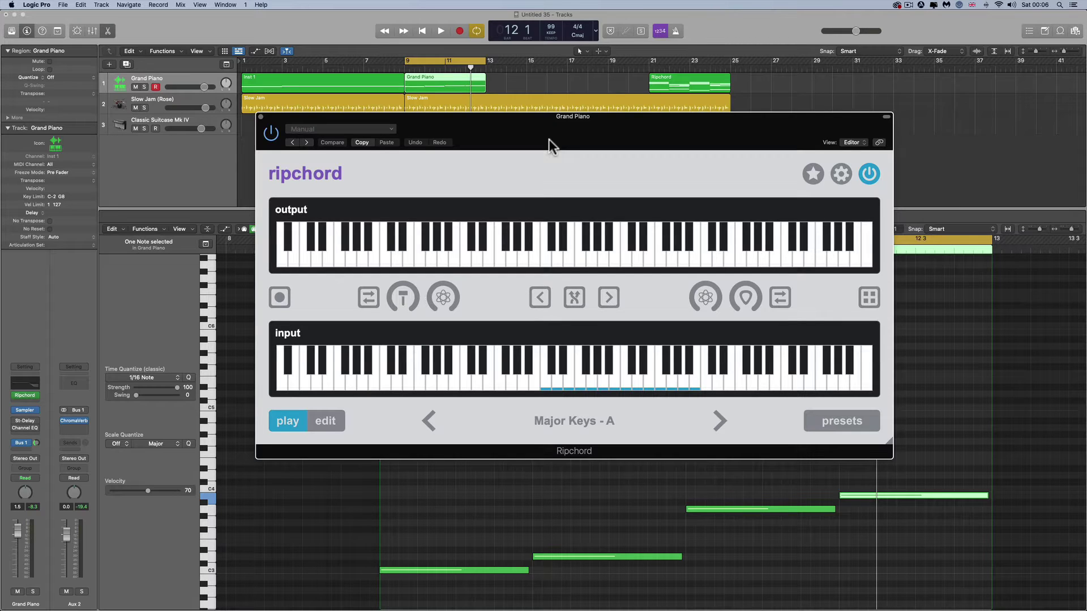
- Browse Ripchord's preset list, then return to the keyboards view
left_click(842, 422)
scroll(729, 349, "down", 1)
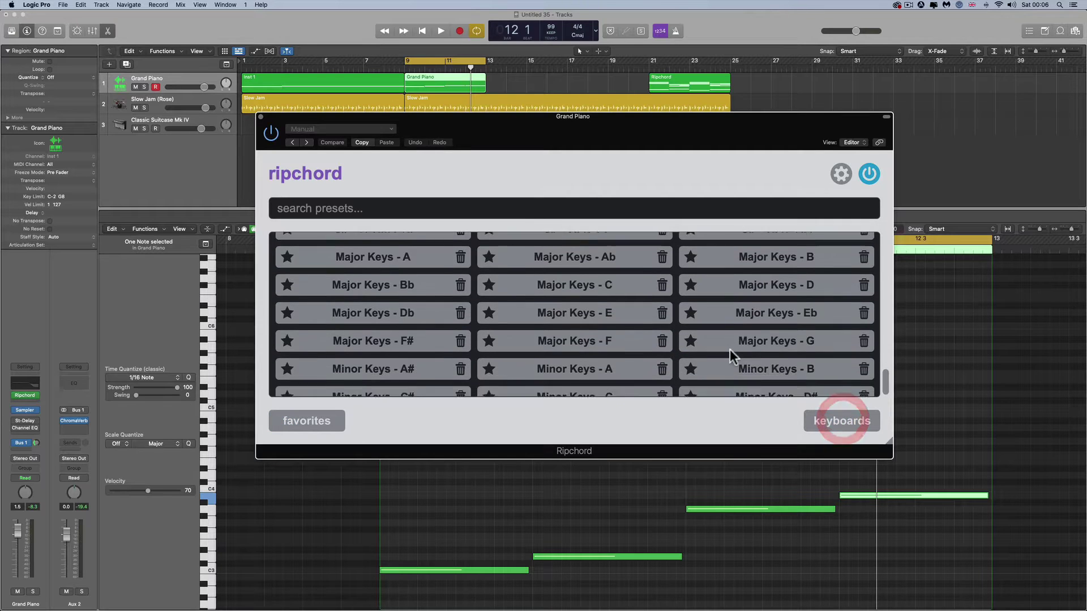
scroll(729, 349, "up", 5)
scroll(730, 354, "up", 3)
mouse_move(882, 357)
left_mouse_down()
mouse_move(878, 240)
mouse_move(886, 376)
left_mouse_up()
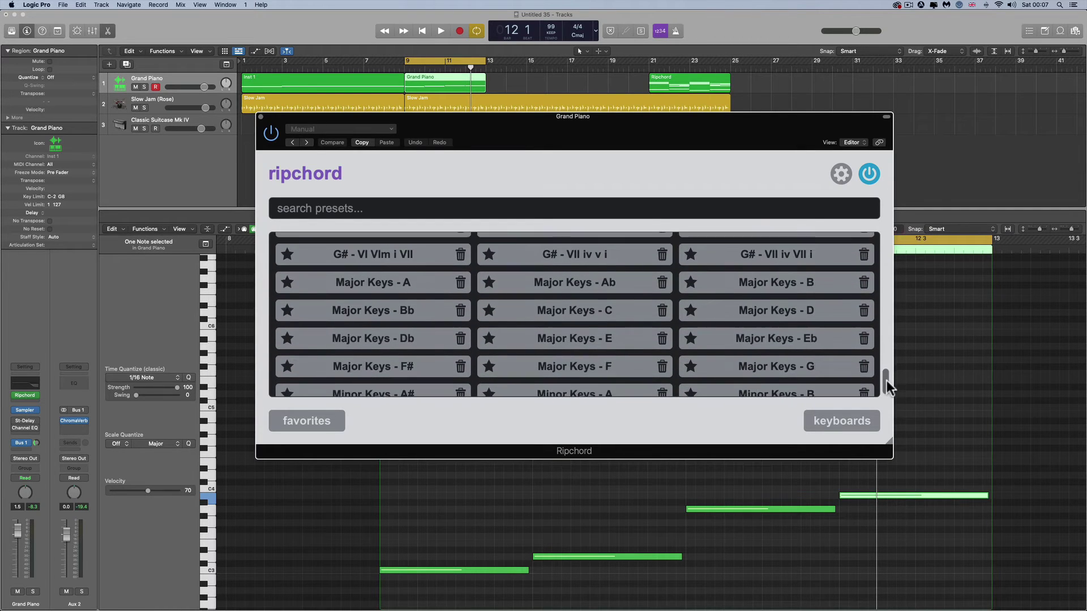
scroll(508, 318, "down", 2)
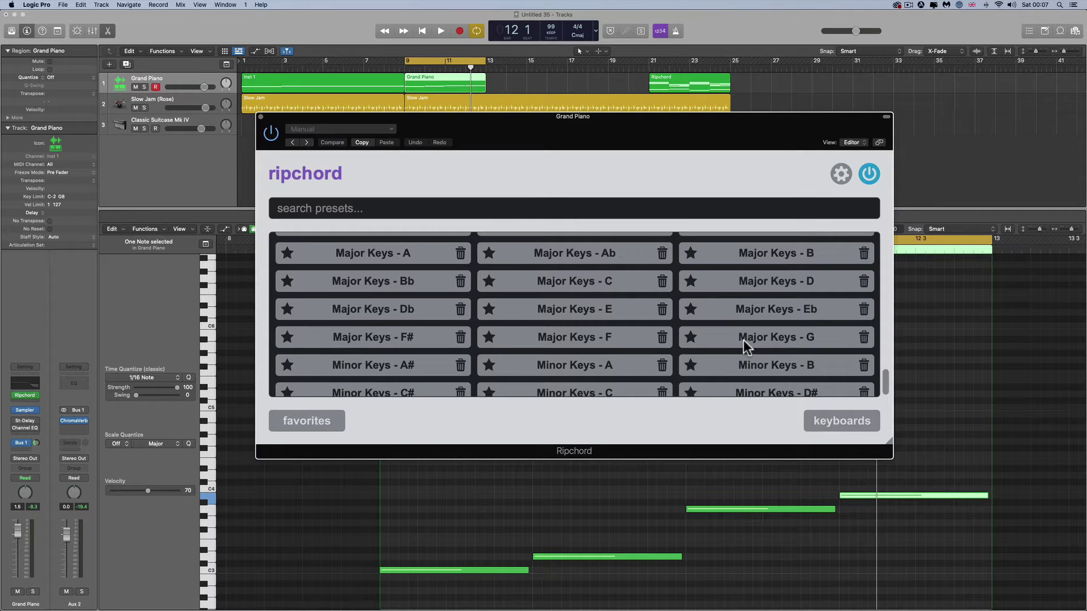
scroll(743, 339, "up", 10)
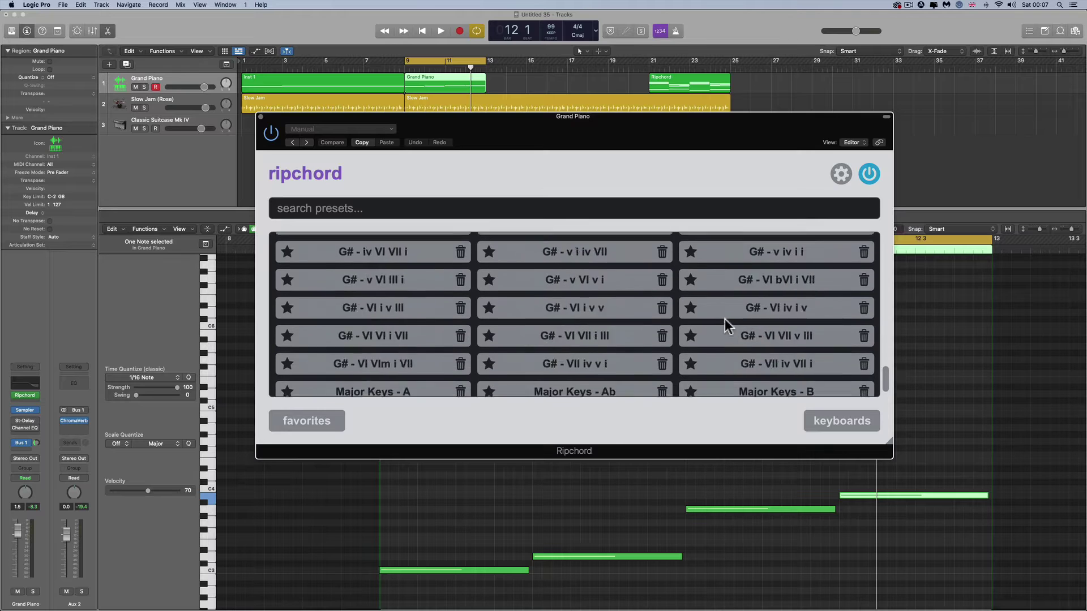
scroll(731, 317, "up", 10)
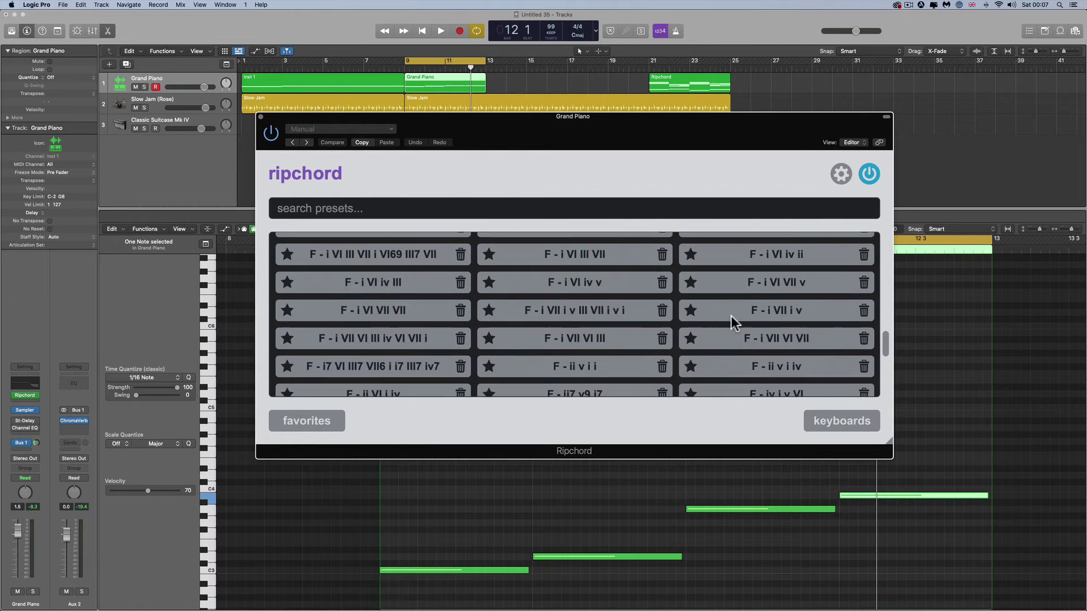
left_click(827, 425)
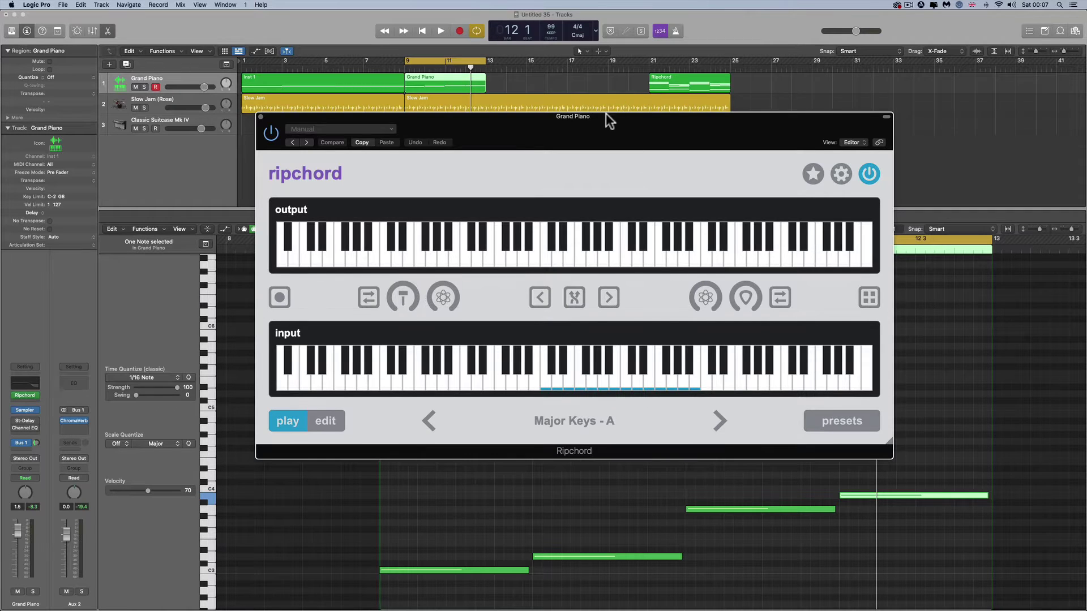
- Move the Ripchord window up and left and audition the chords
left_click_drag(606, 116, 573, 63)
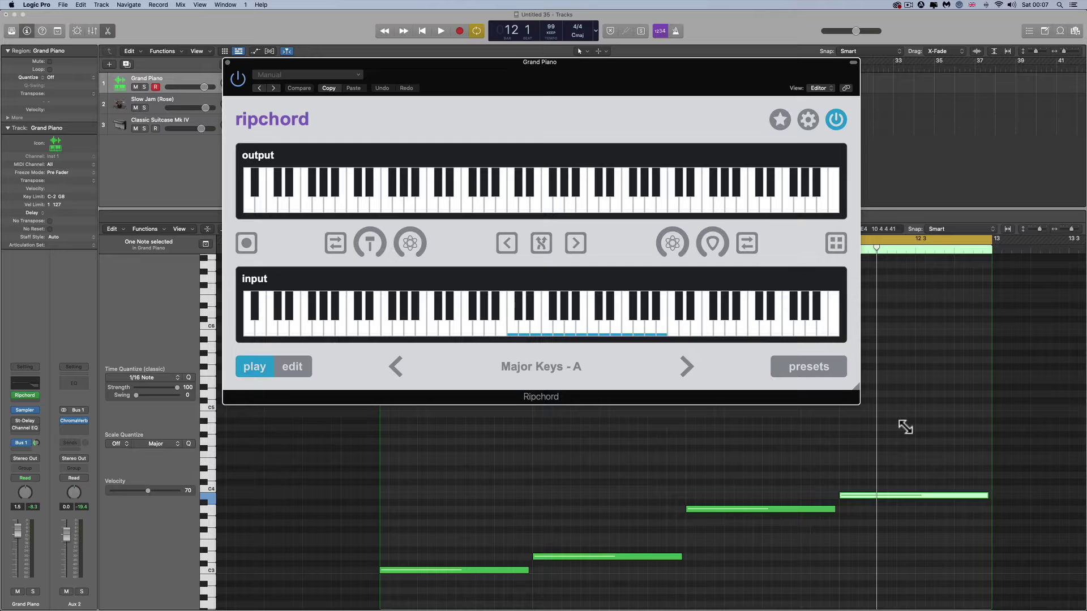
left_click_drag(906, 427, 875, 441)
key("space")
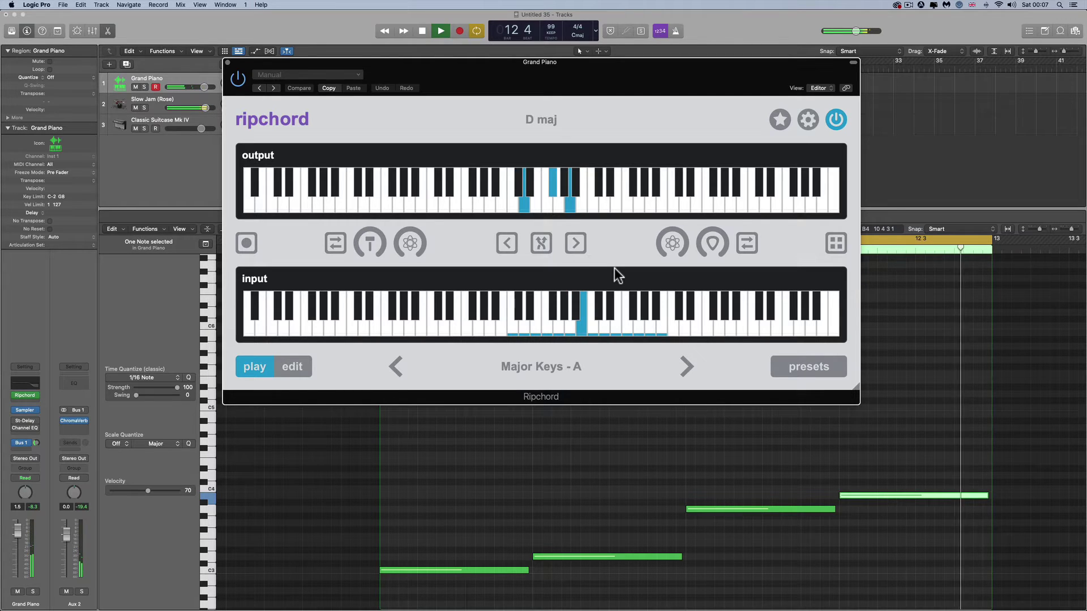
key("space")
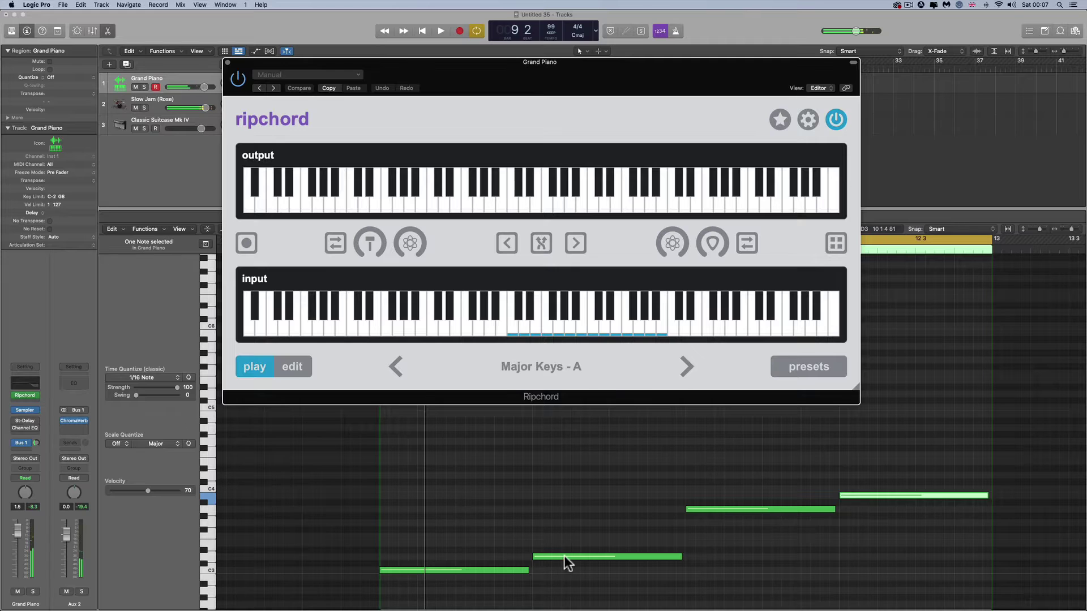
- Raise the second melody note about four semitones, audition it, then show Ripchord's presets
left_click_drag(564, 556, 569, 522)
key("space")
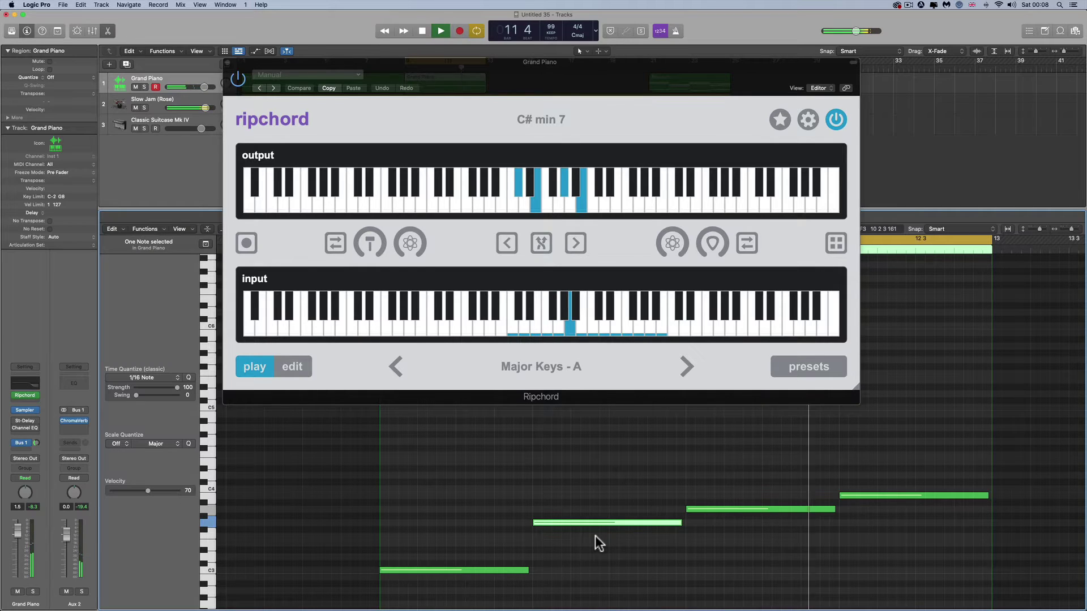
key("space")
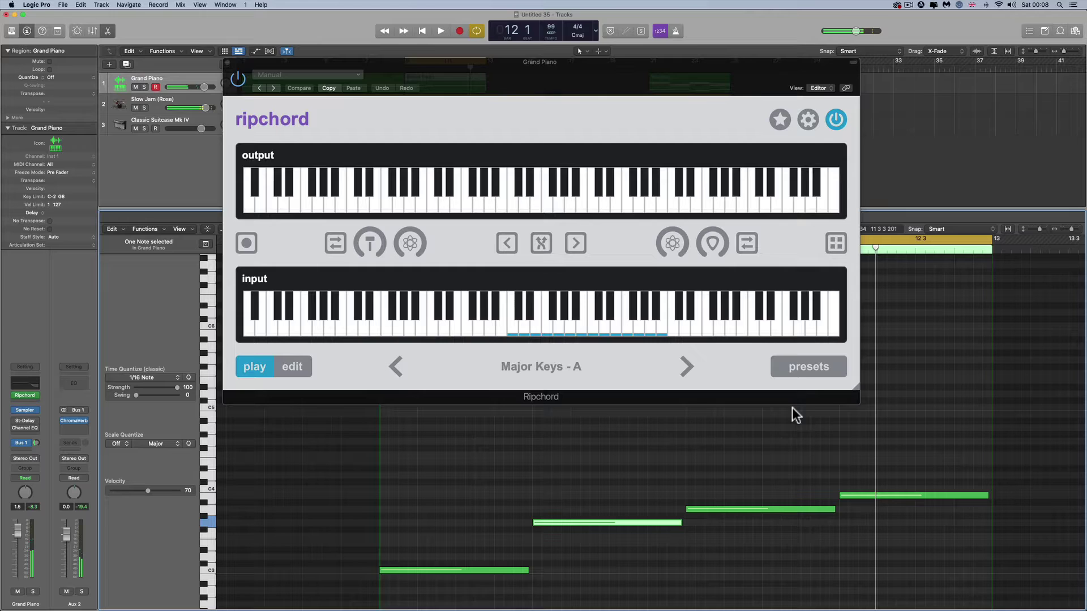
left_click(801, 374)
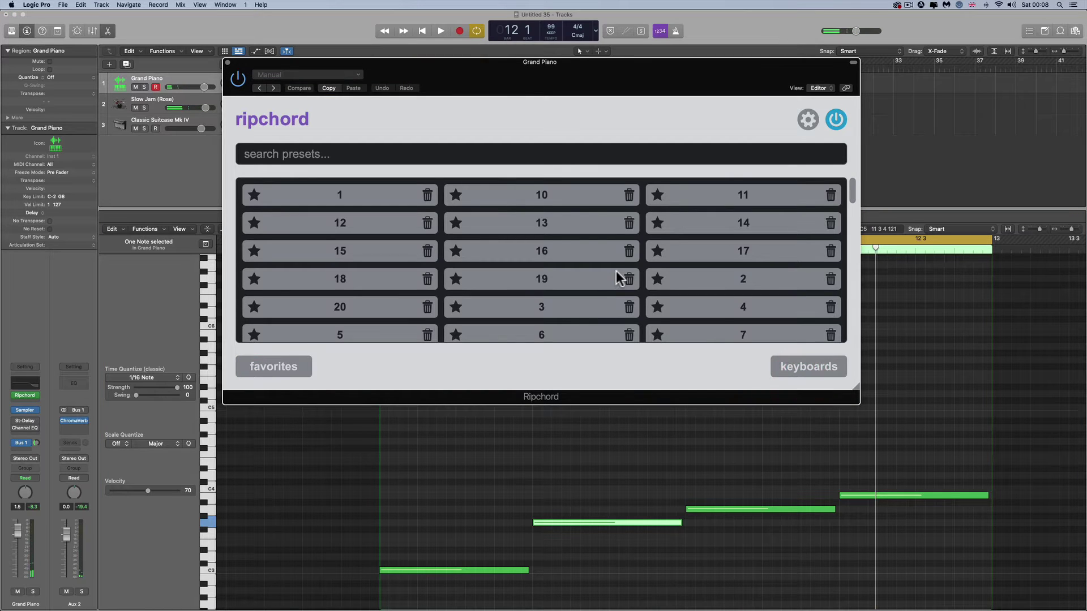
- Load the A - i iv VII v i i ii V preset and audition it
left_click(793, 367)
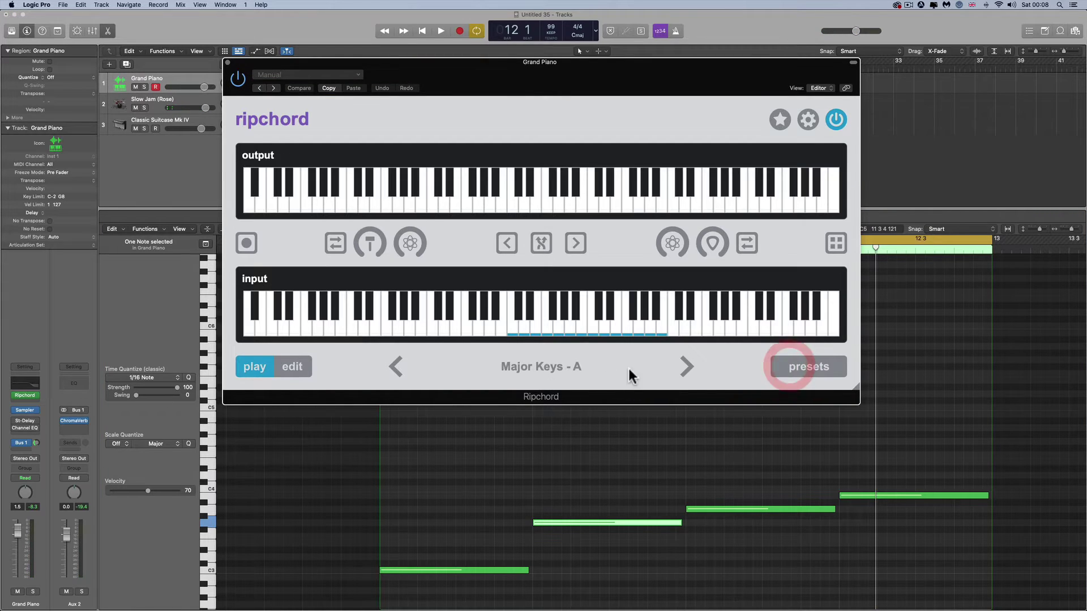
left_click(821, 367)
scroll(632, 304, "down", 10)
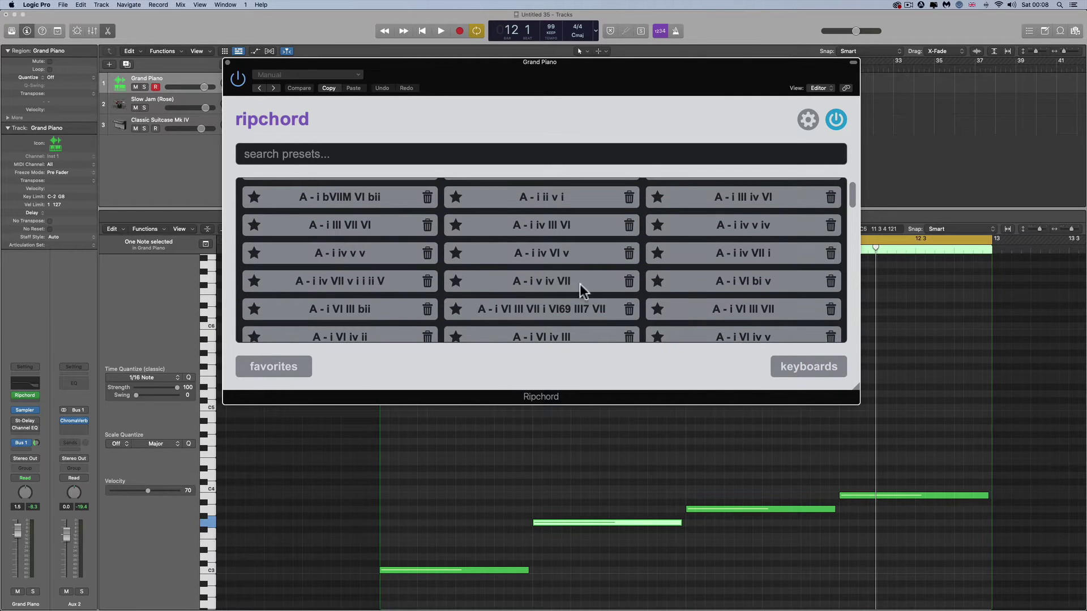
left_click(350, 279)
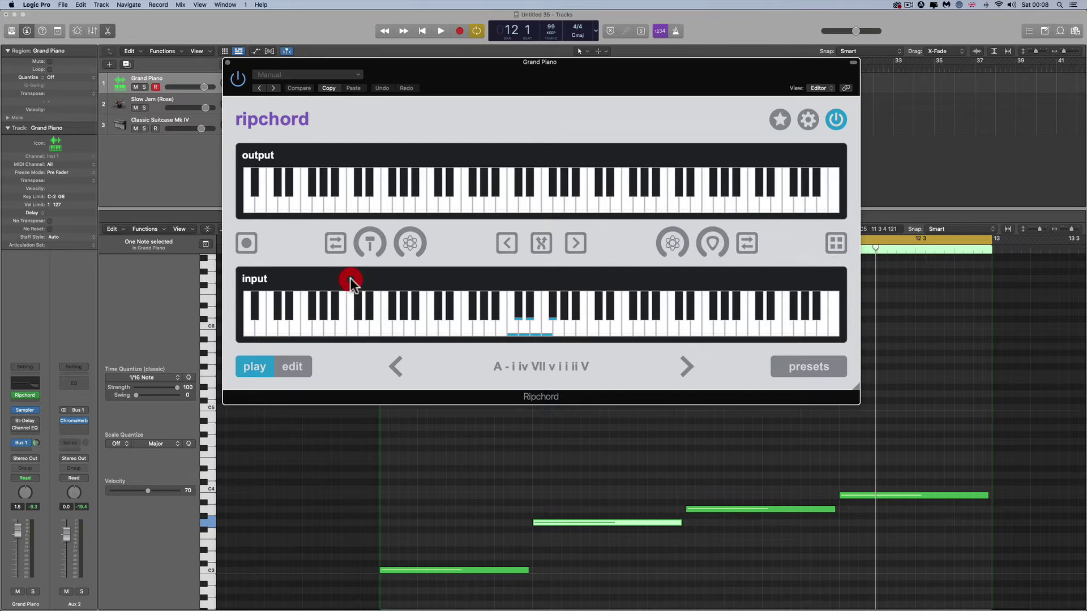
key("space")
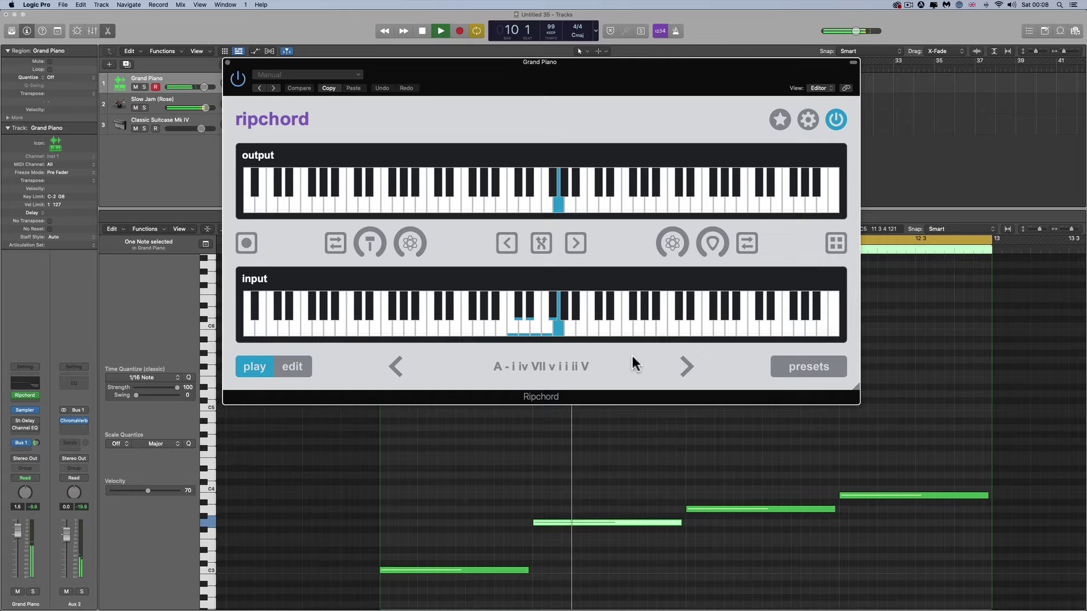
key("space")
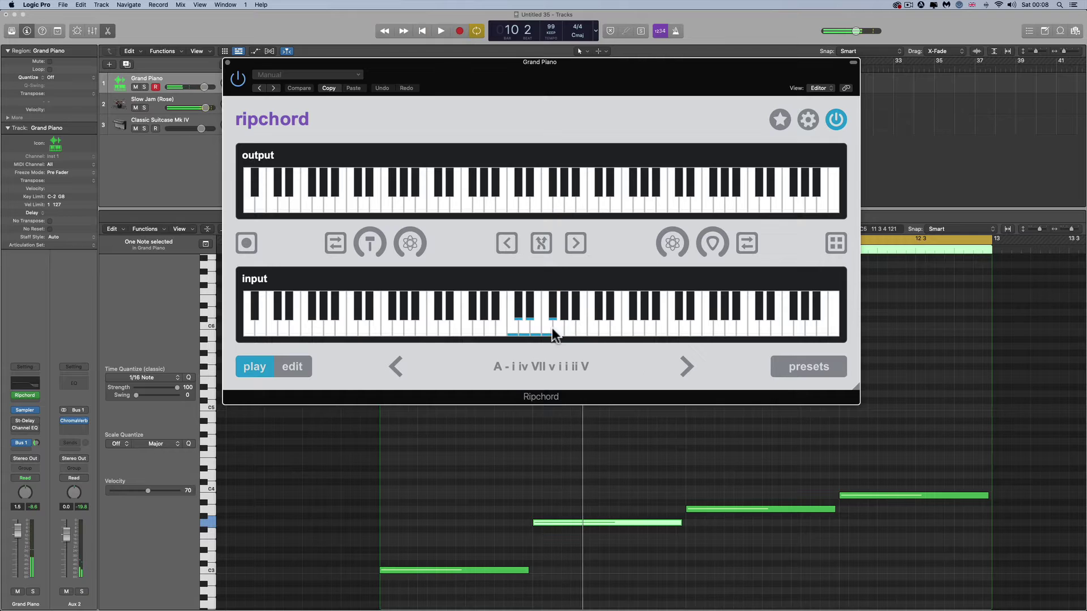
- Lower the melody notes (G3 to F#3, the next to E3, one more a semitone) and audition
left_click(593, 520)
left_click_drag(594, 524, 595, 528)
left_click_drag(706, 507, 708, 549)
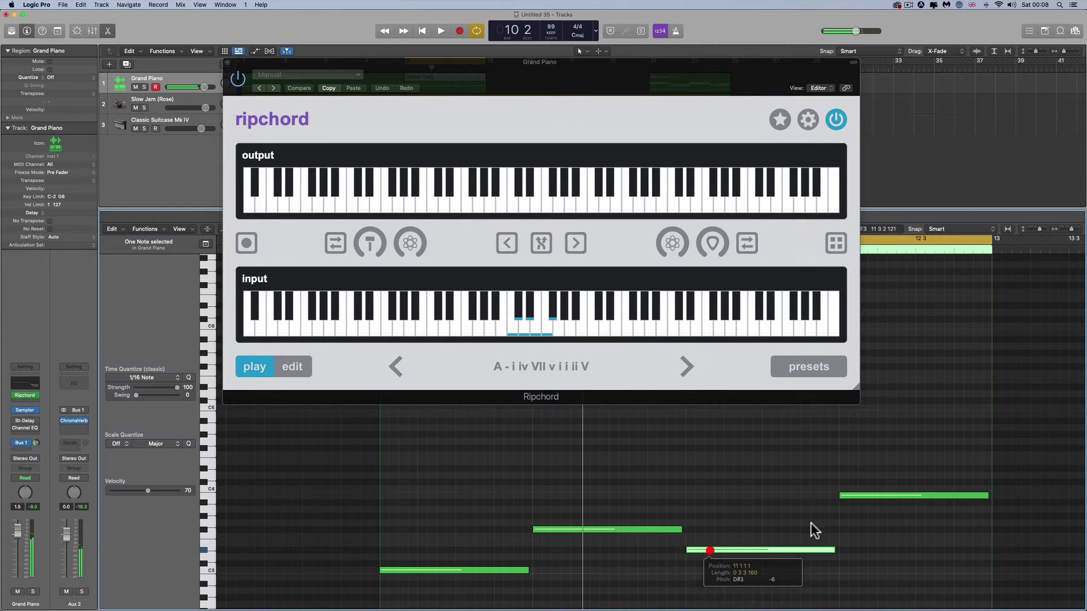
left_click_drag(848, 495, 850, 556)
key("space")
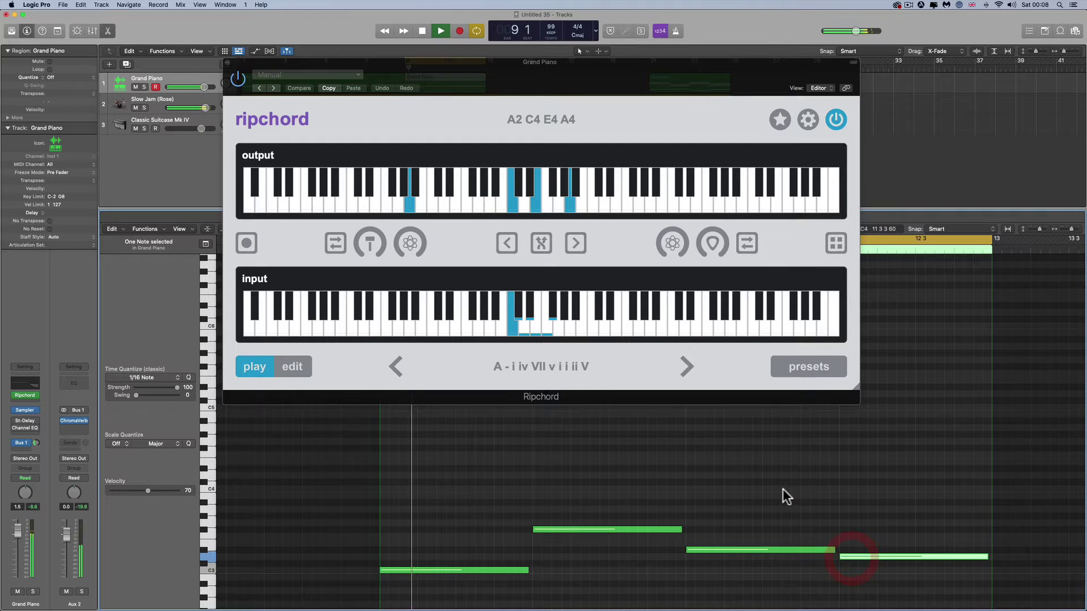
scroll(780, 487, "down", 2)
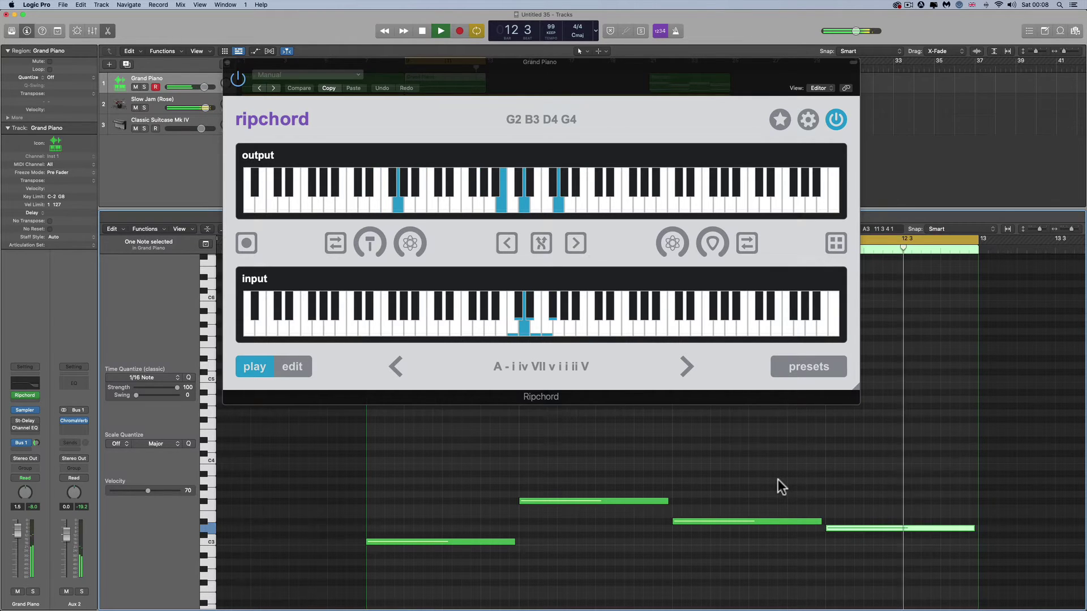
key("space")
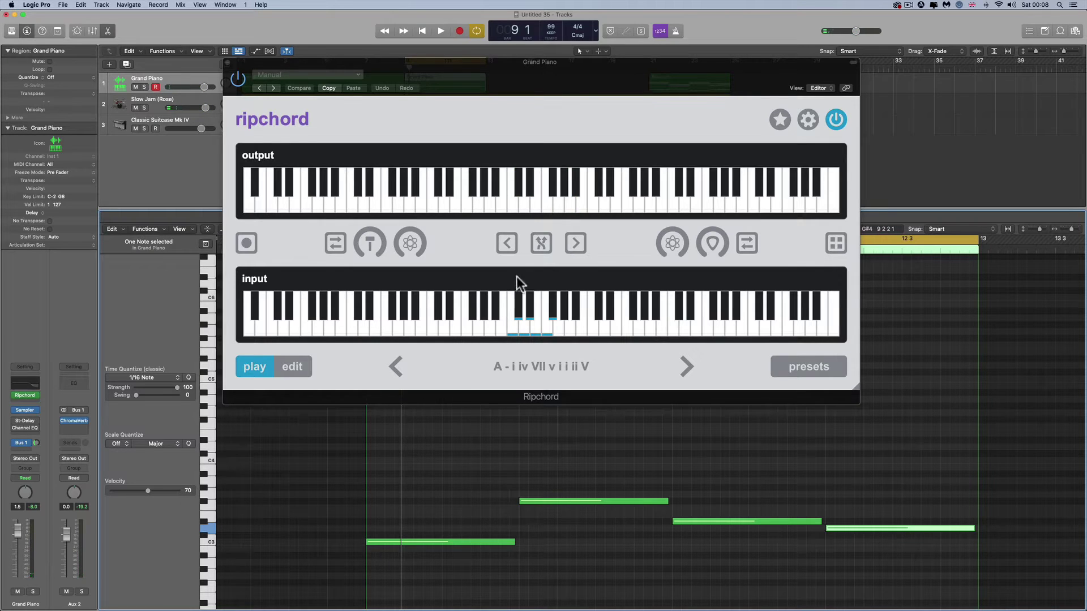
- Turn on Ripchord's low-key chord trigger mapping and play the region
left_click(541, 243)
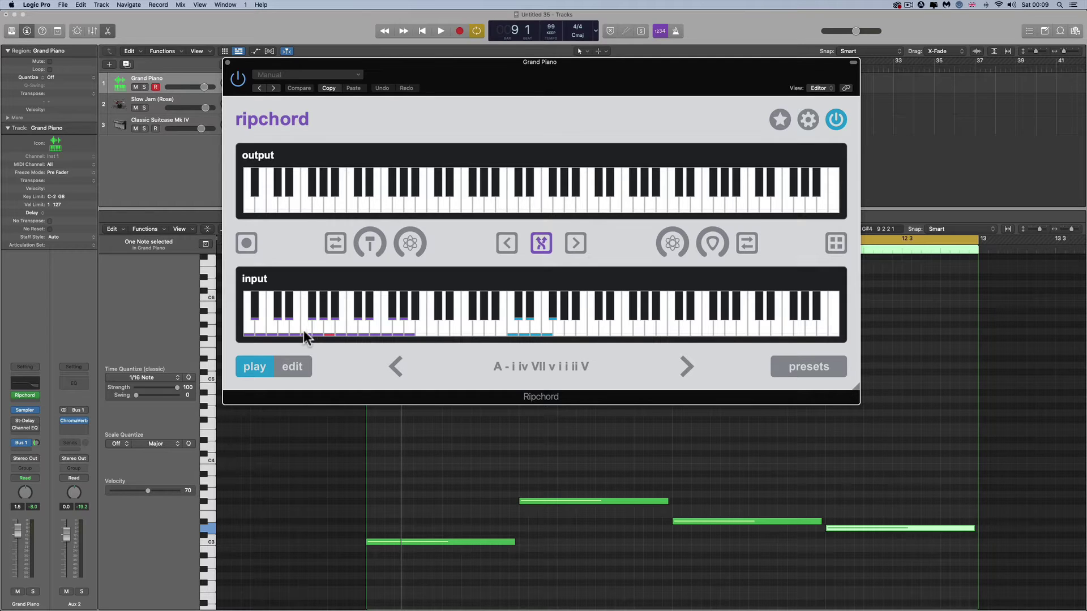
key("space")
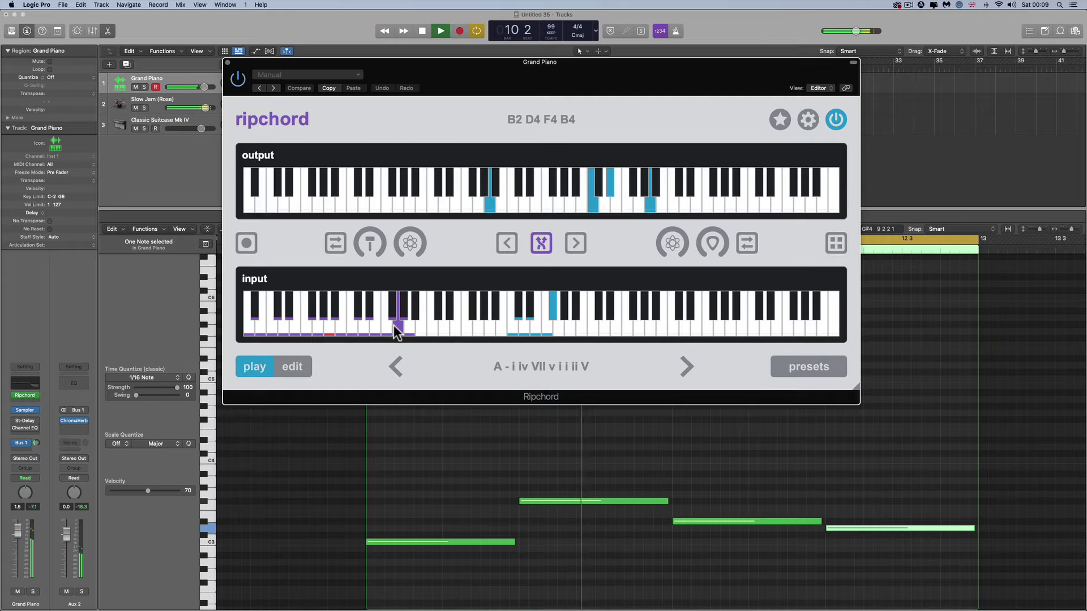
key("space")
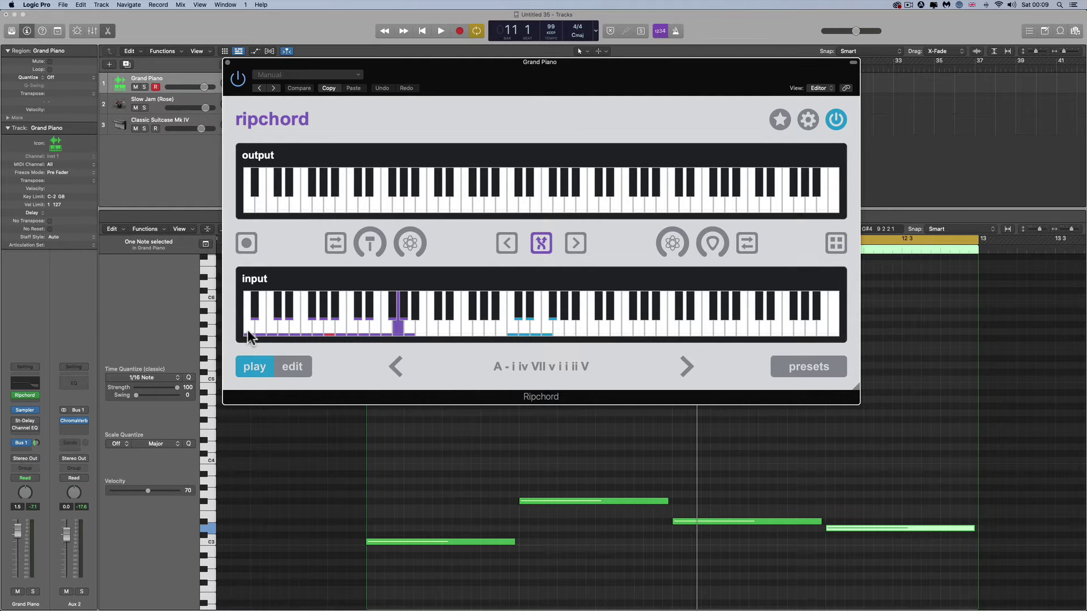
- Shift the trigger keys left and right along the keyboard, ending lower, then turn the shift display off
left_click(572, 242)
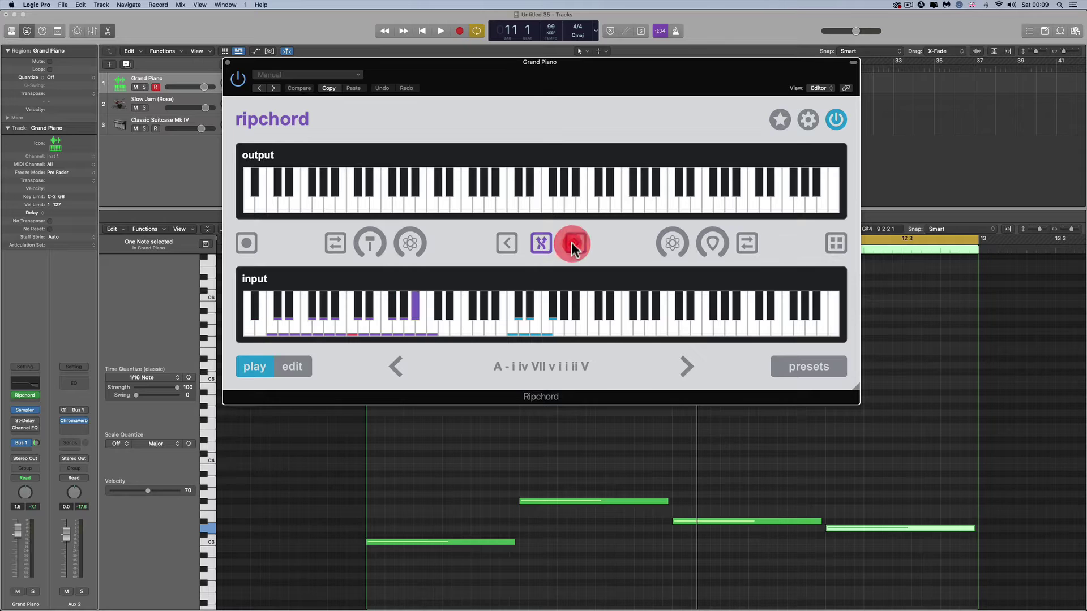
left_click(509, 244)
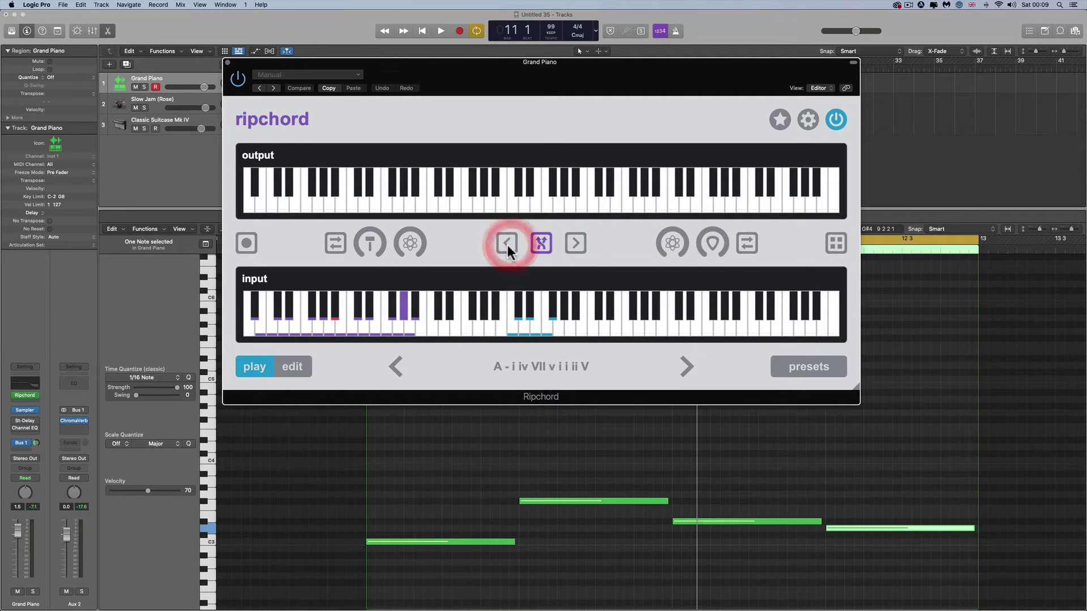
left_click(507, 244)
left_click(579, 246)
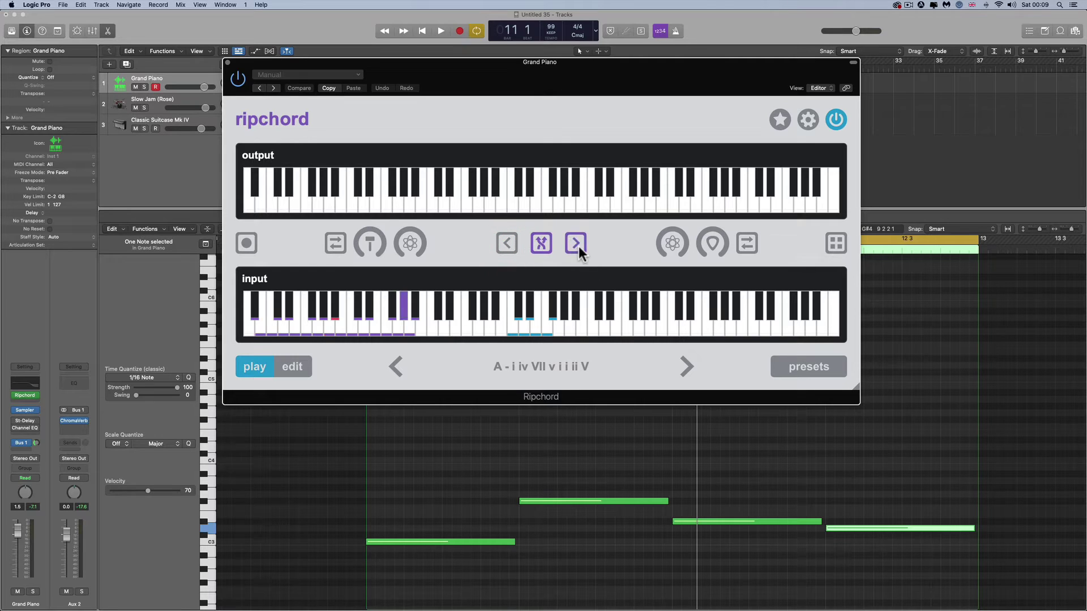
left_click(578, 246)
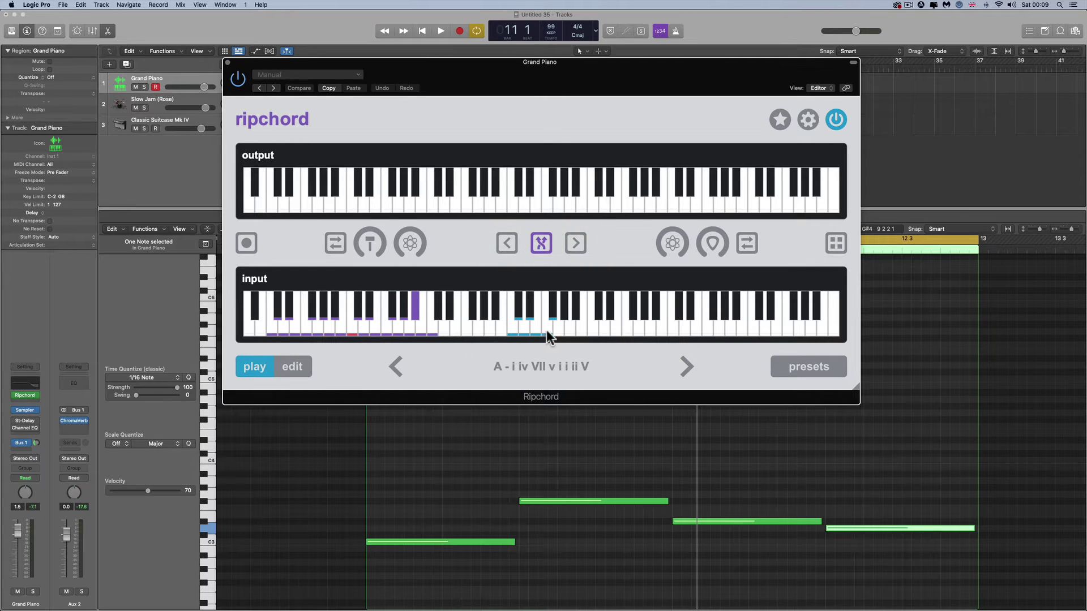
left_click(512, 244)
left_click(512, 243)
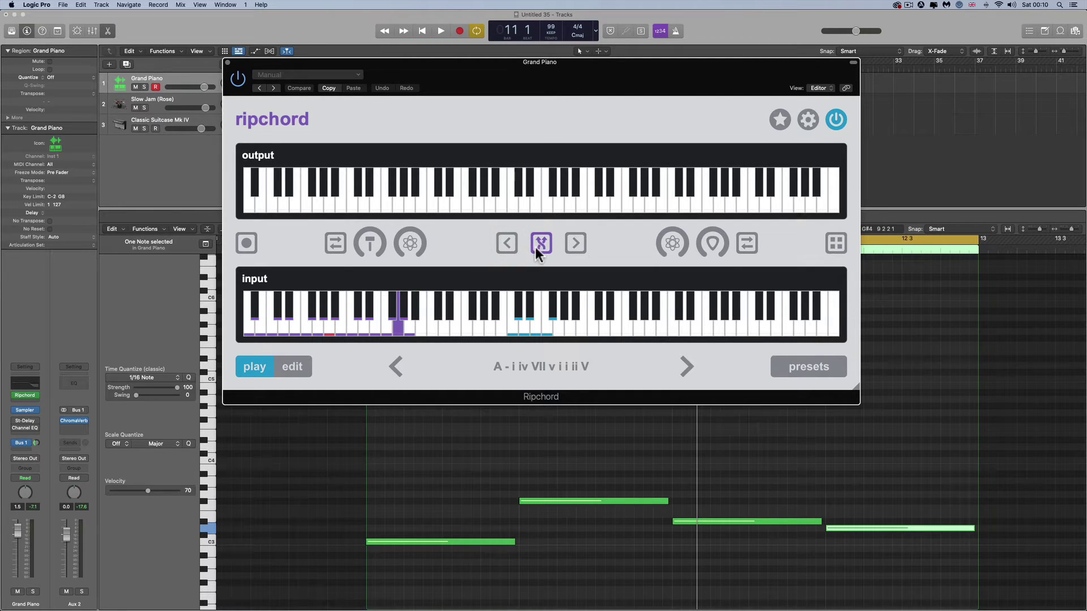
left_click(537, 245)
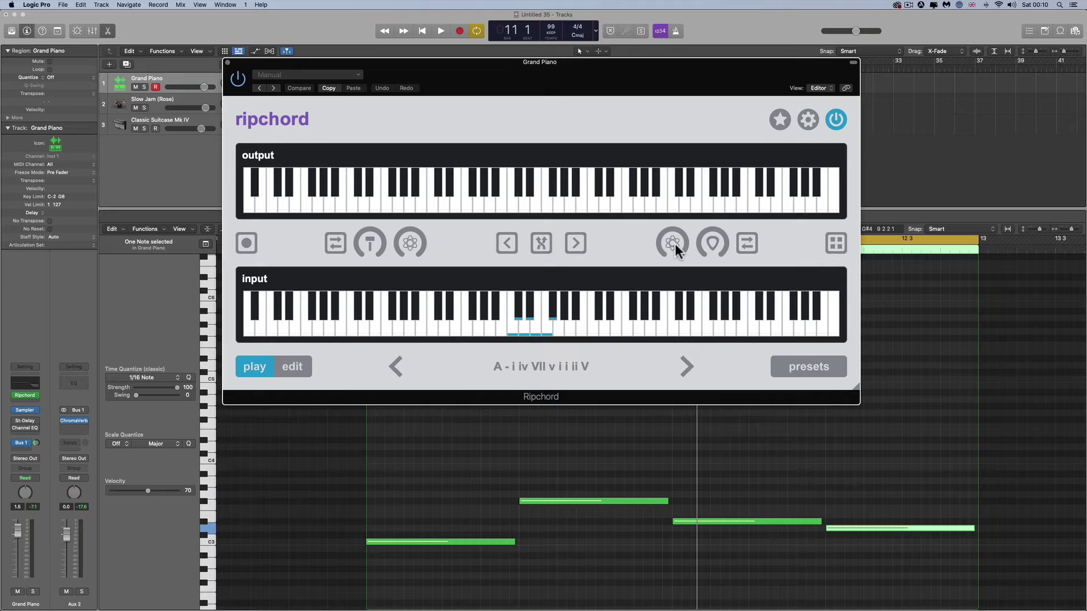
- Raise Ripchord's strum amount and try the strum direction option
left_click_drag(703, 252, 700, 235)
left_click(704, 181)
left_click(707, 231)
left_click(748, 247)
left_click(747, 247)
- Turn the strum amount up to maximum and audition the chord region
left_click(701, 243)
left_click_drag(700, 224, 693, 311)
left_click_drag(699, 250, 704, 159)
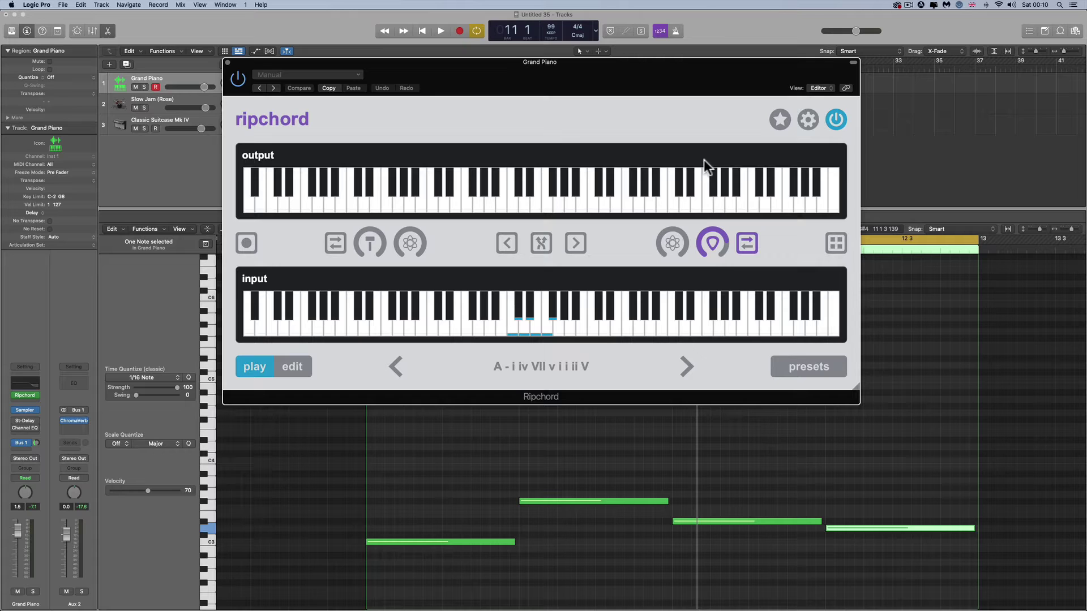
key("space")
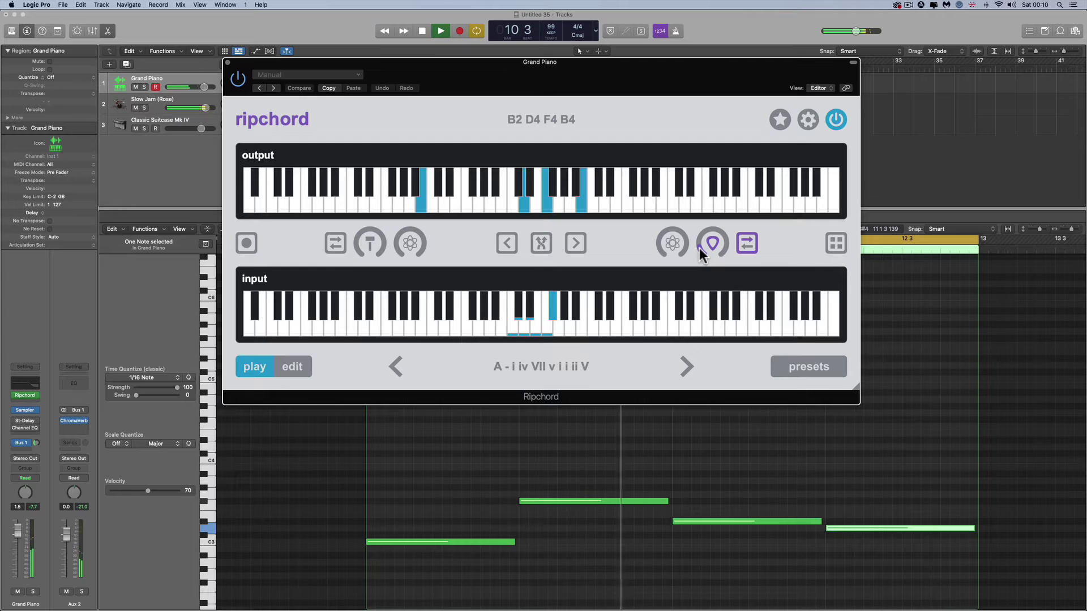
key("space")
left_click_drag(698, 248, 699, 219)
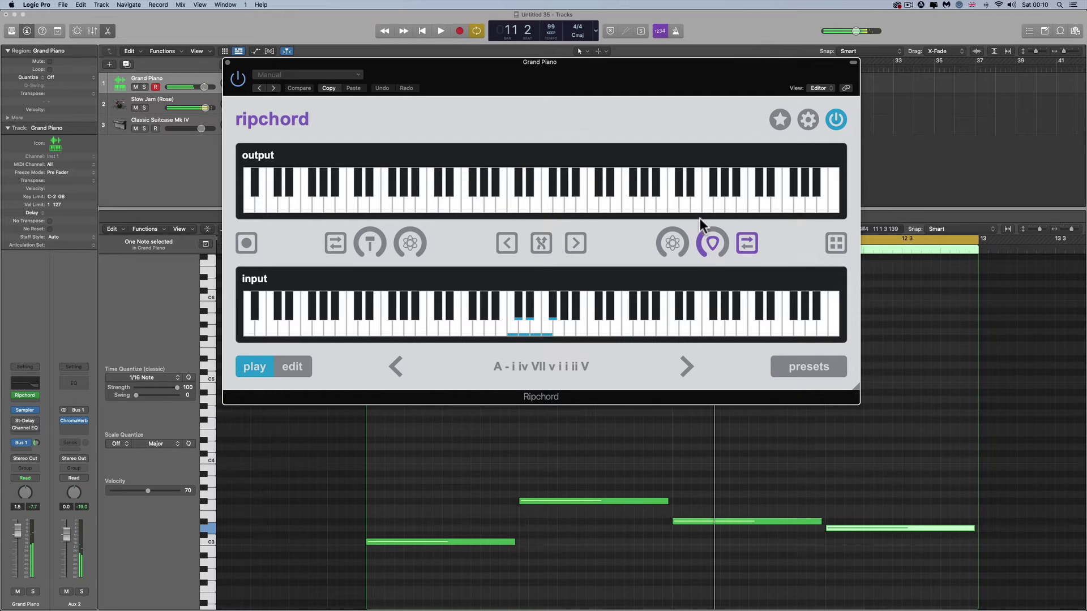
key("space")
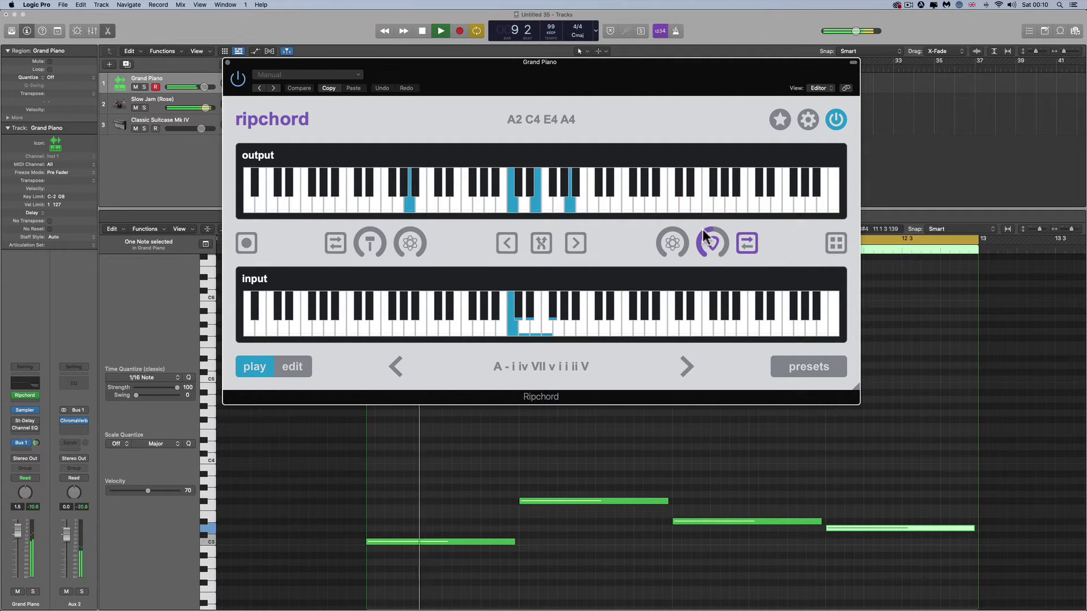
- Compare the strum direction option while replaying from bar 9, leaving it on
left_click(709, 183)
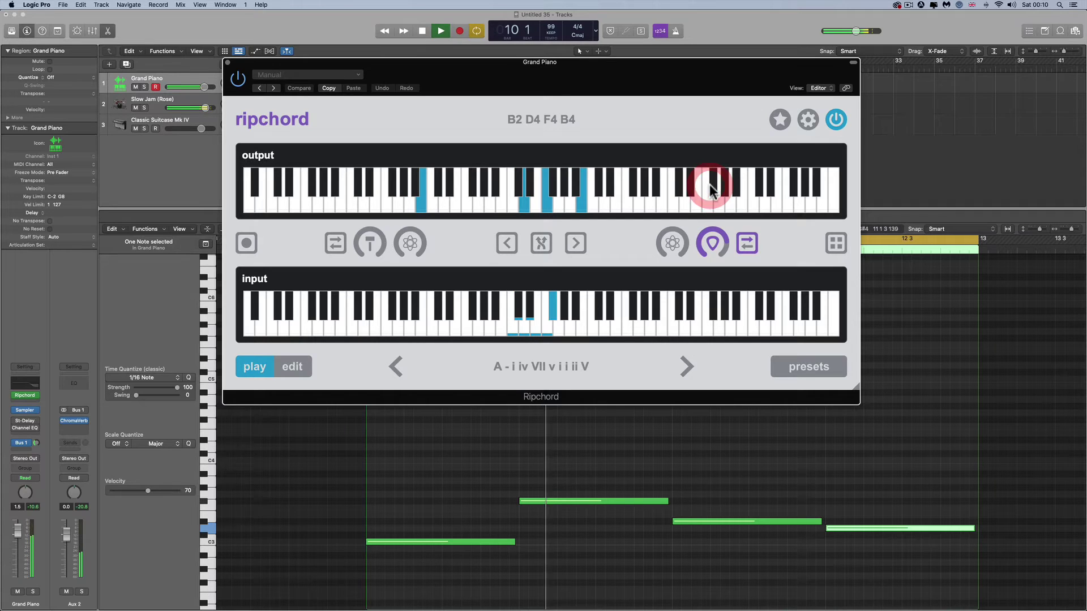
left_click(706, 230)
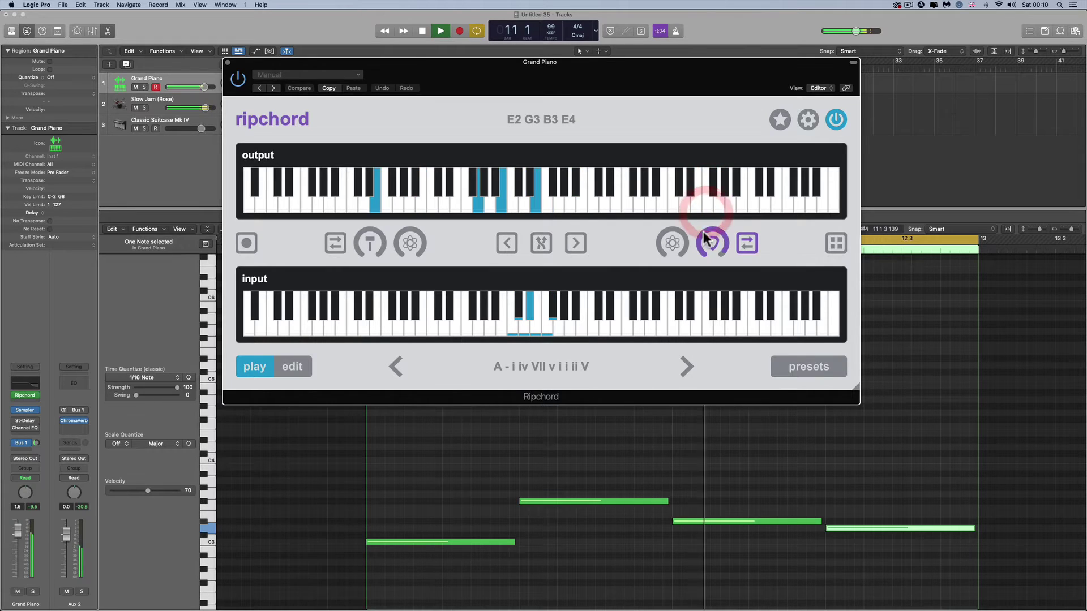
left_click(706, 295)
key("space")
left_click(708, 234)
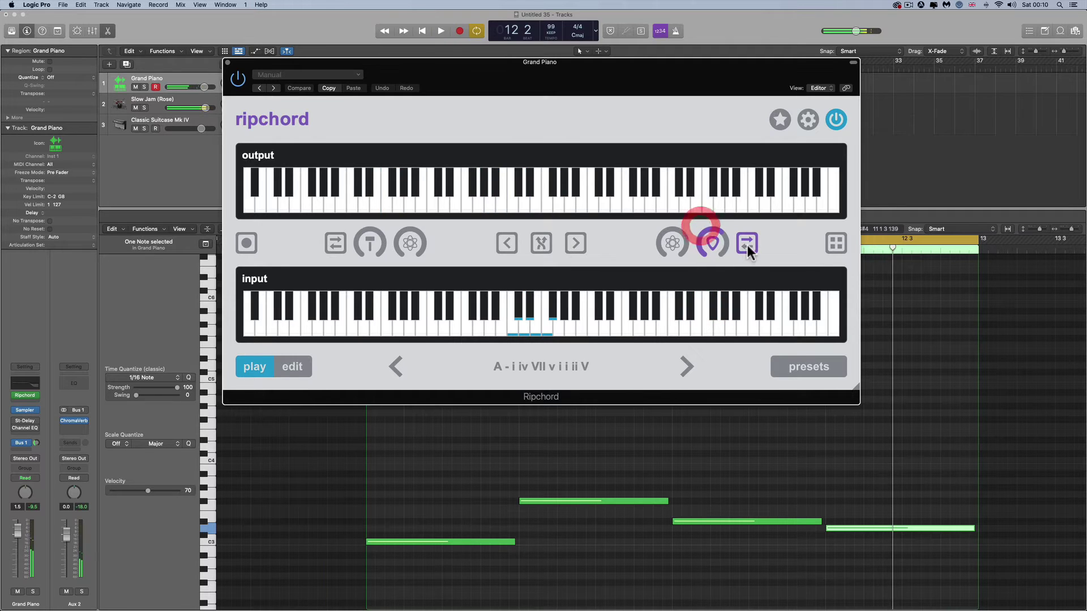
left_click(747, 244)
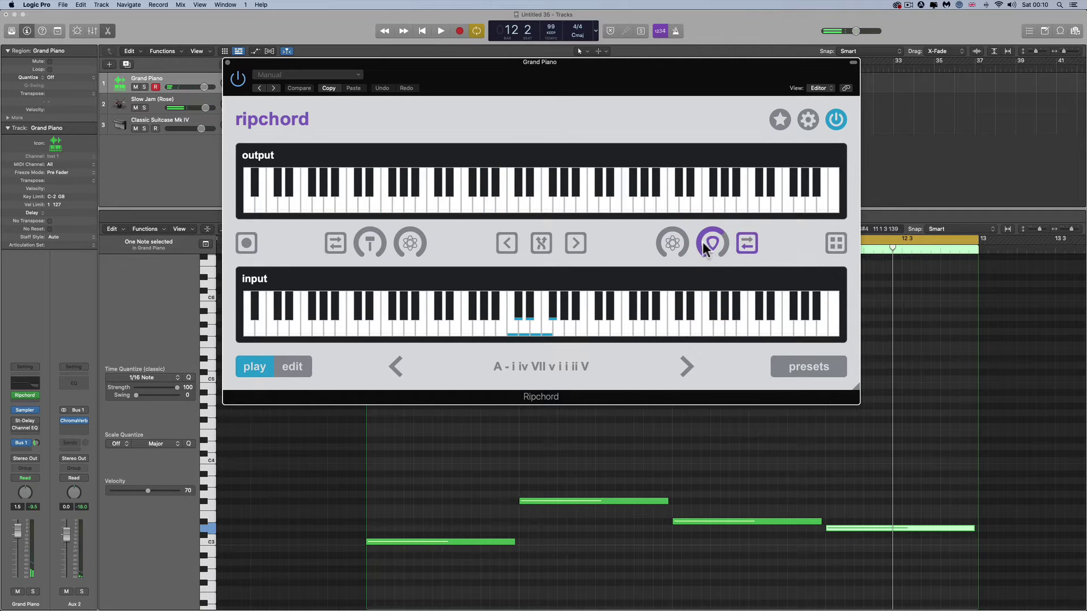
left_click(711, 279)
key("space")
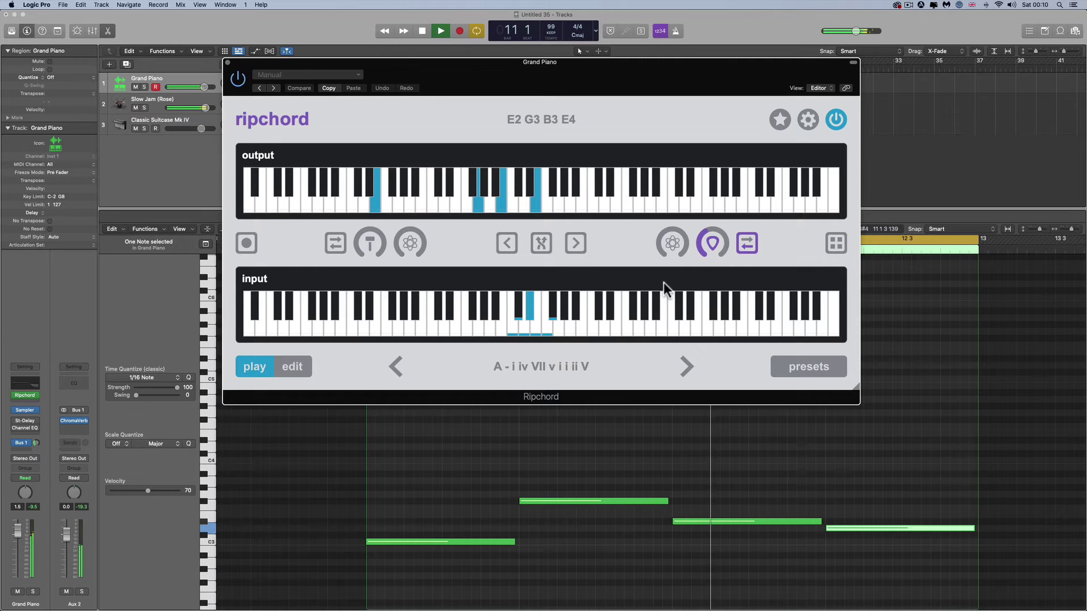
key("space")
left_click(751, 246)
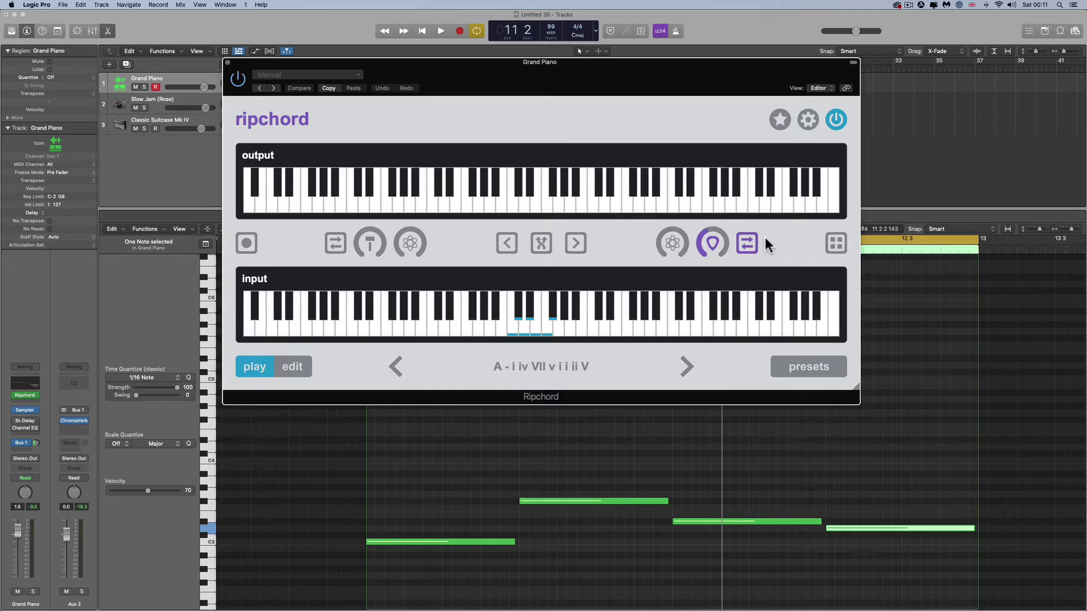
- Audition the region, then move the second and third notes down to C3
key("space")
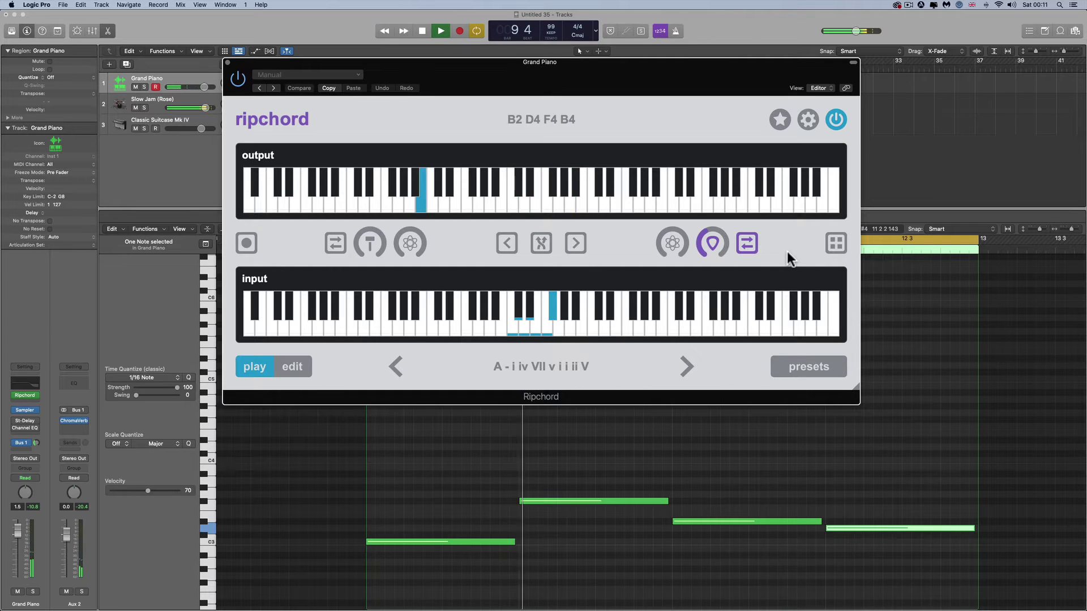
key("space")
left_click_drag(573, 501, 573, 541)
left_click_drag(688, 521, 689, 541)
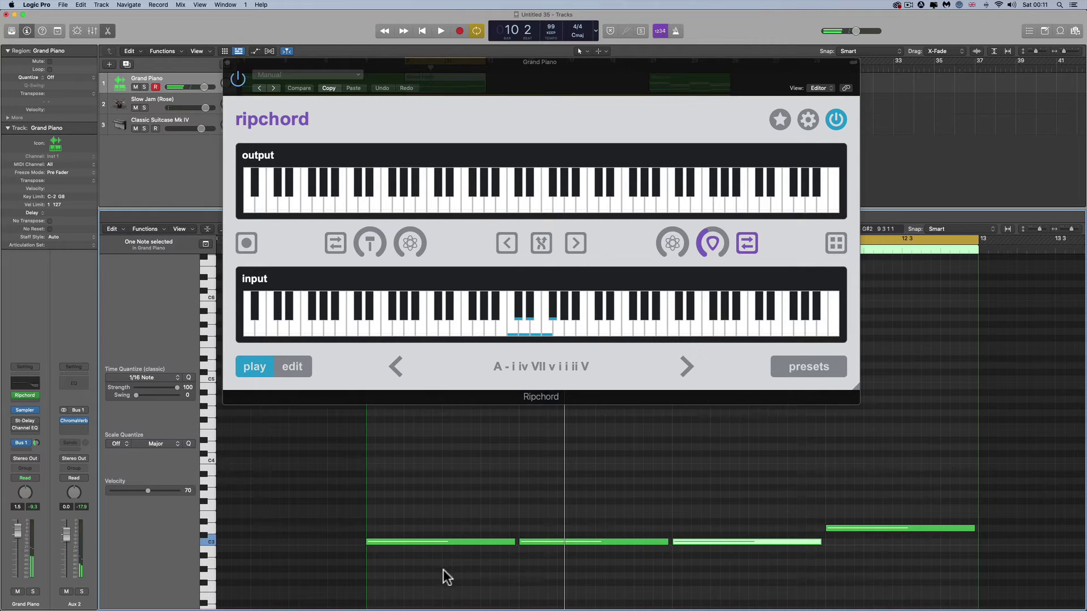
- Switch on the strum direction option, play the edited region, then toggle it again
left_click(741, 251)
key("space")
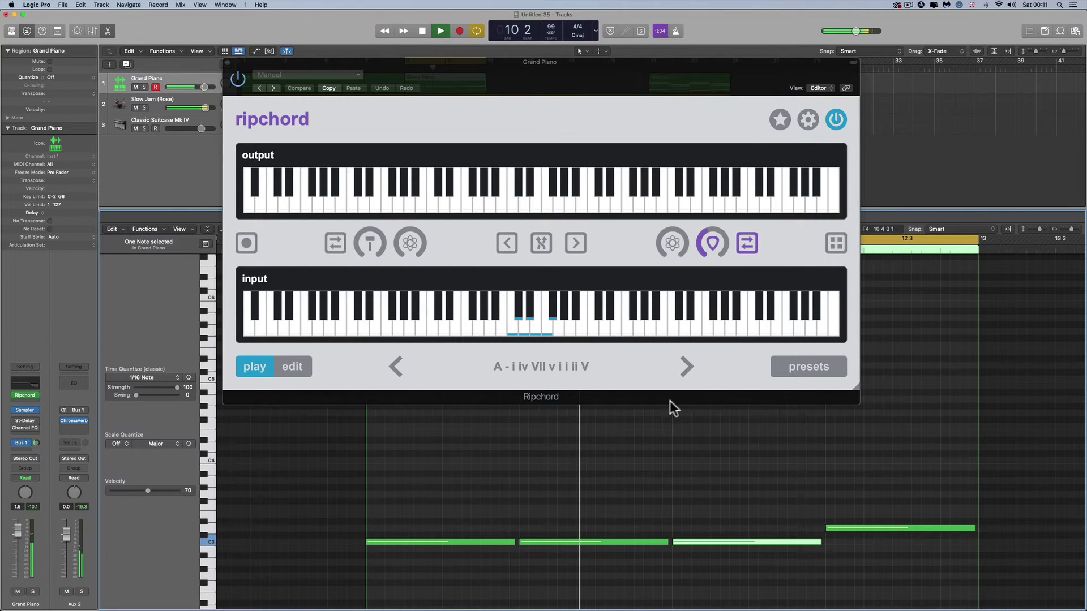
left_click(702, 218)
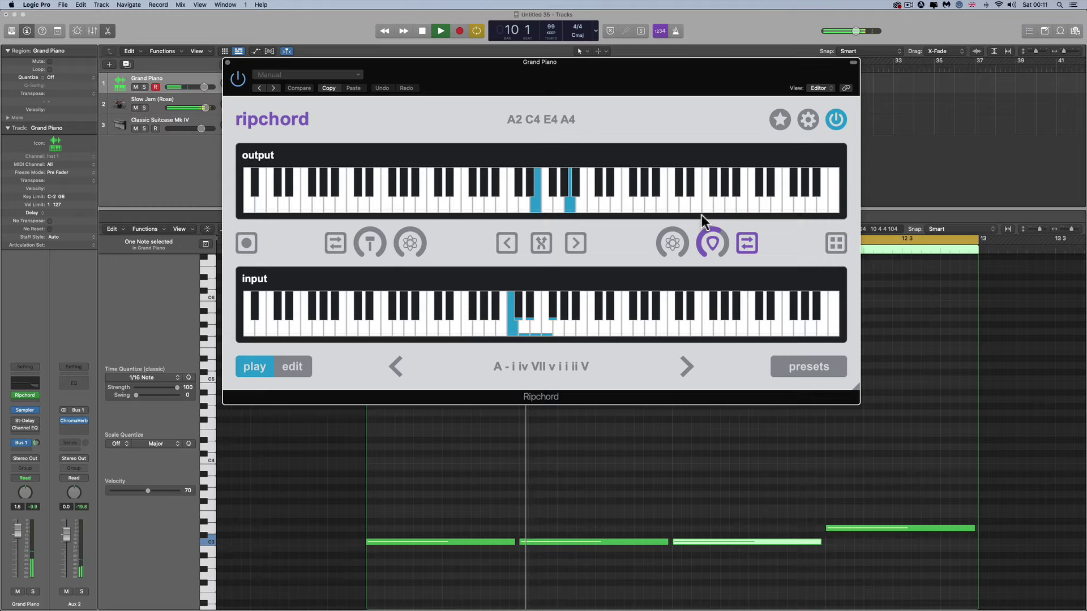
key("space")
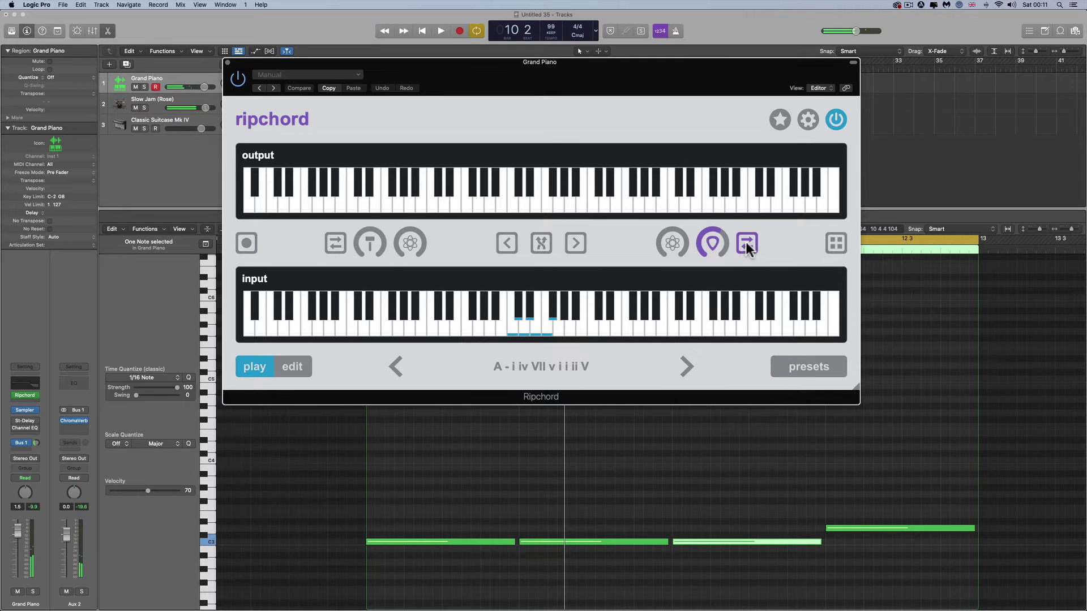
left_click(749, 244)
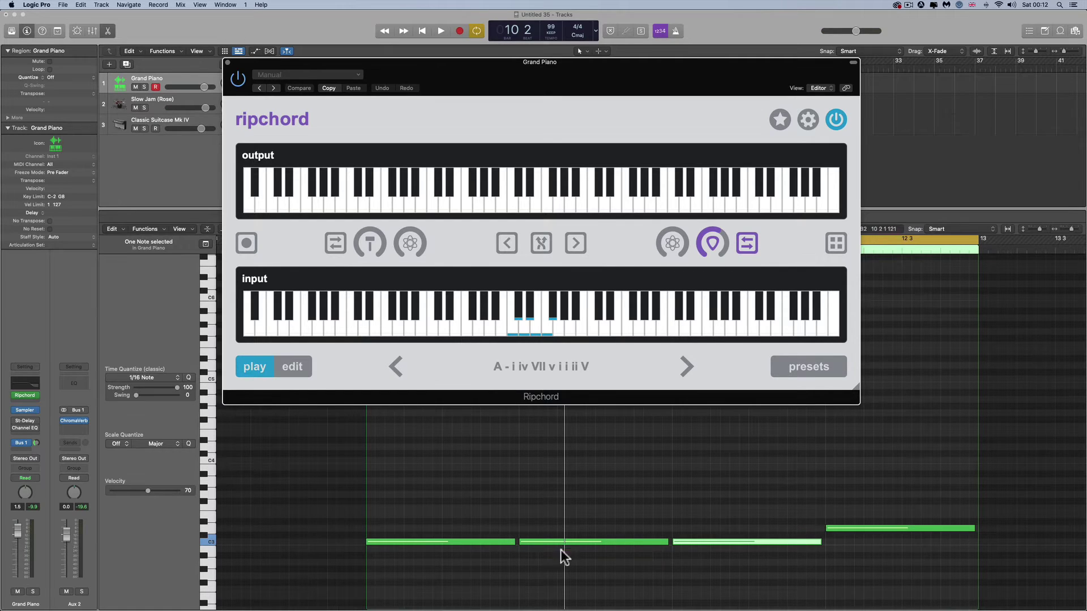
key("space")
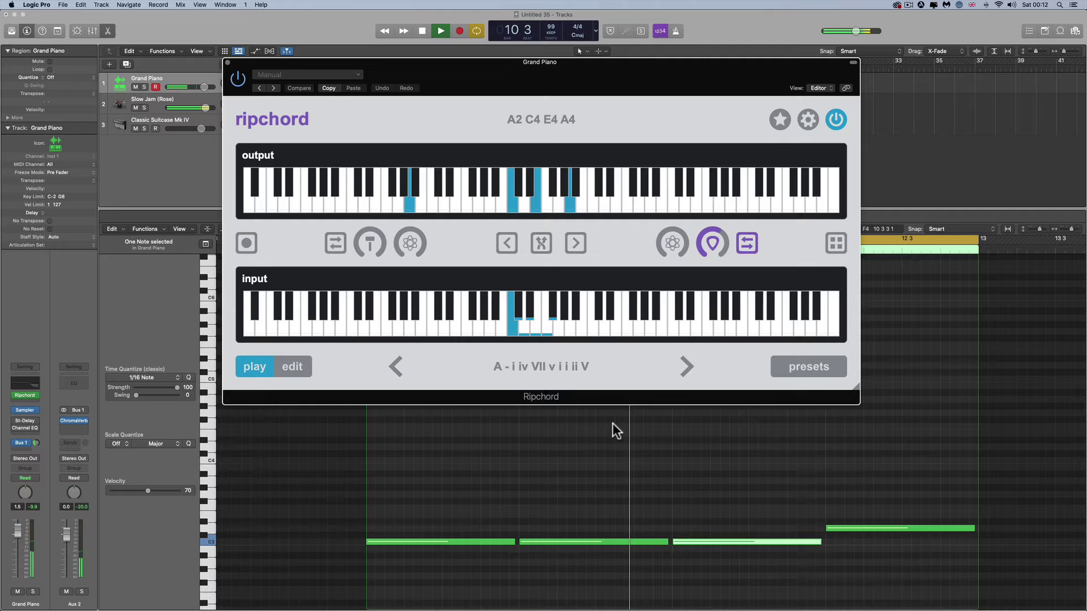
key("space")
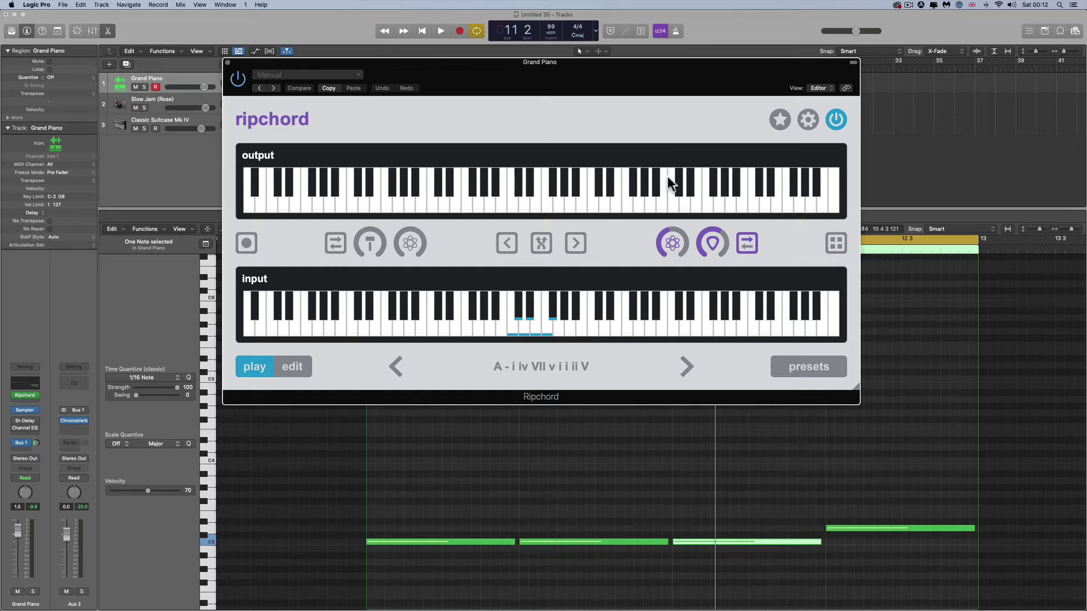
key("space")
left_click(666, 120)
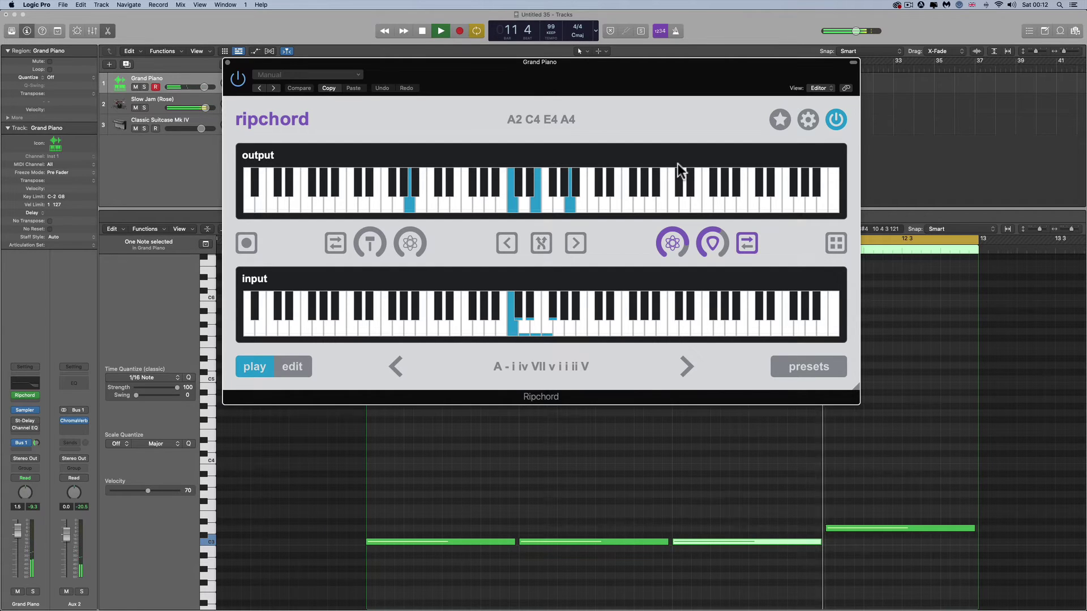
key("space")
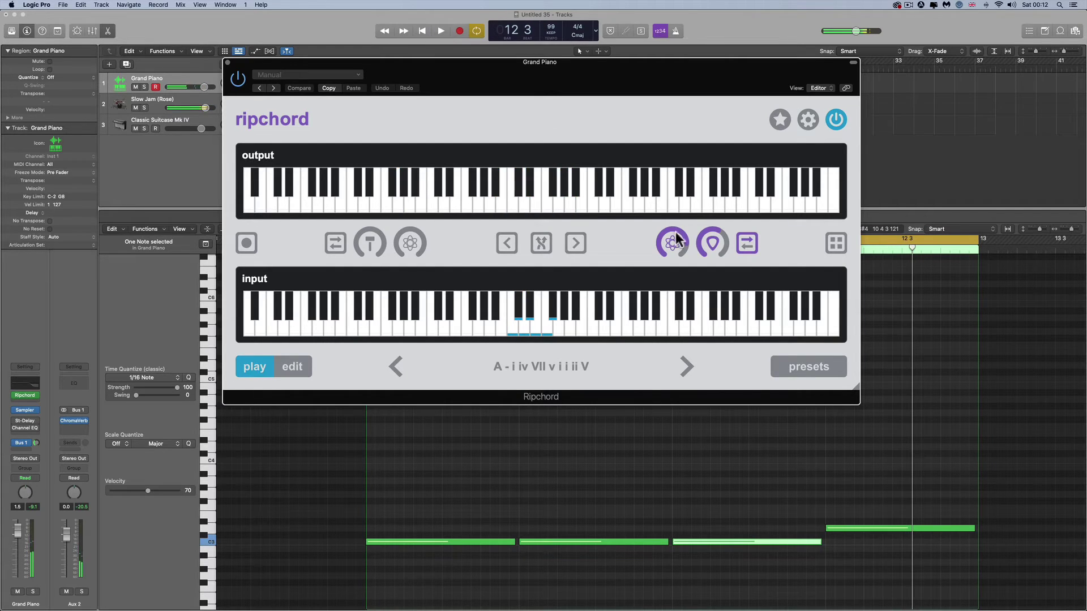
left_click(671, 296)
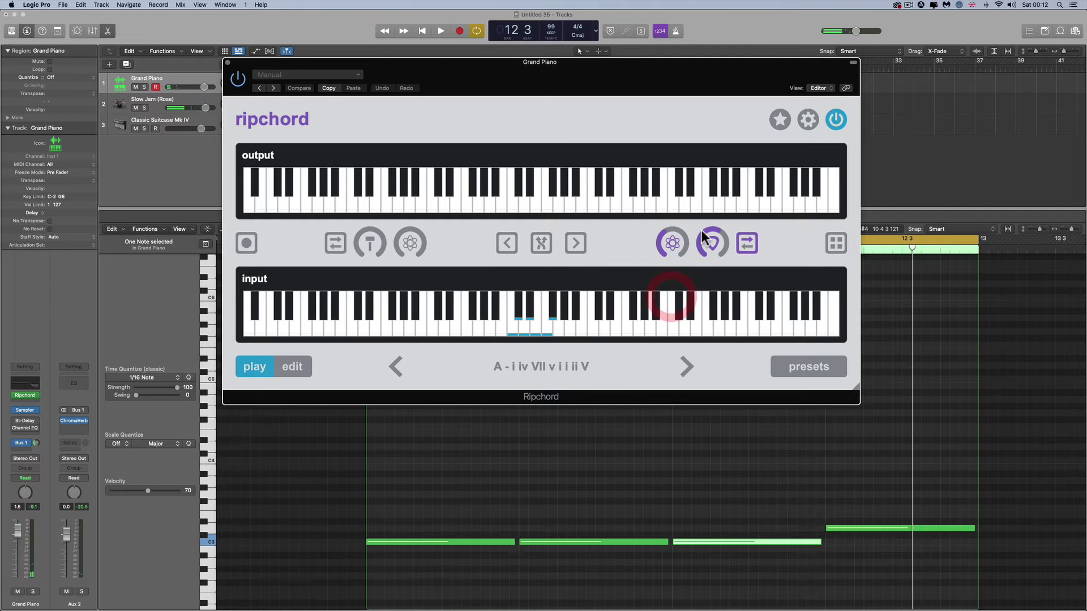
left_click(705, 241)
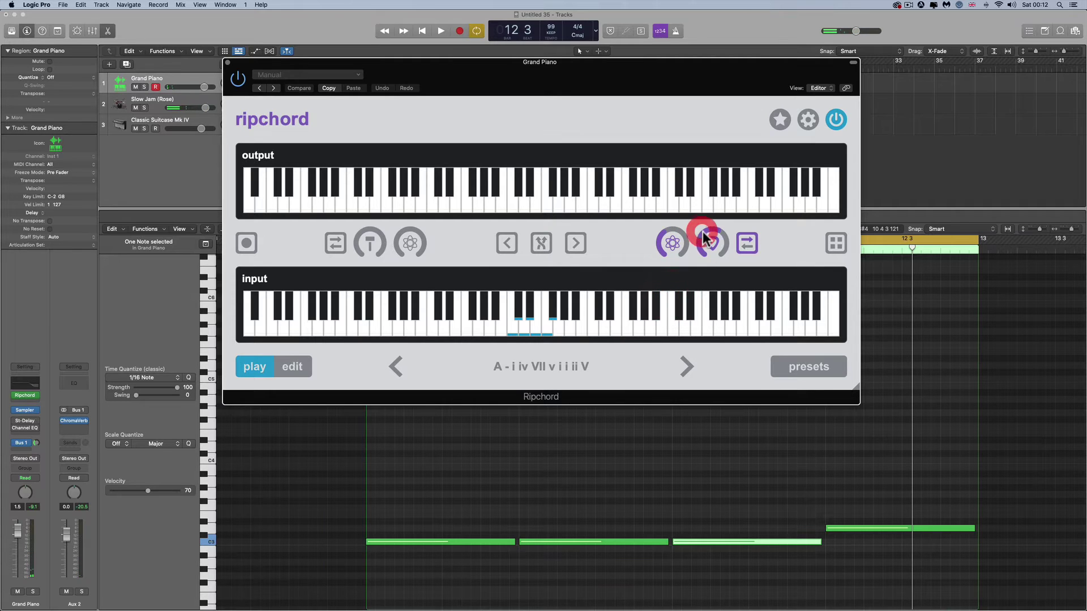
left_click(667, 244)
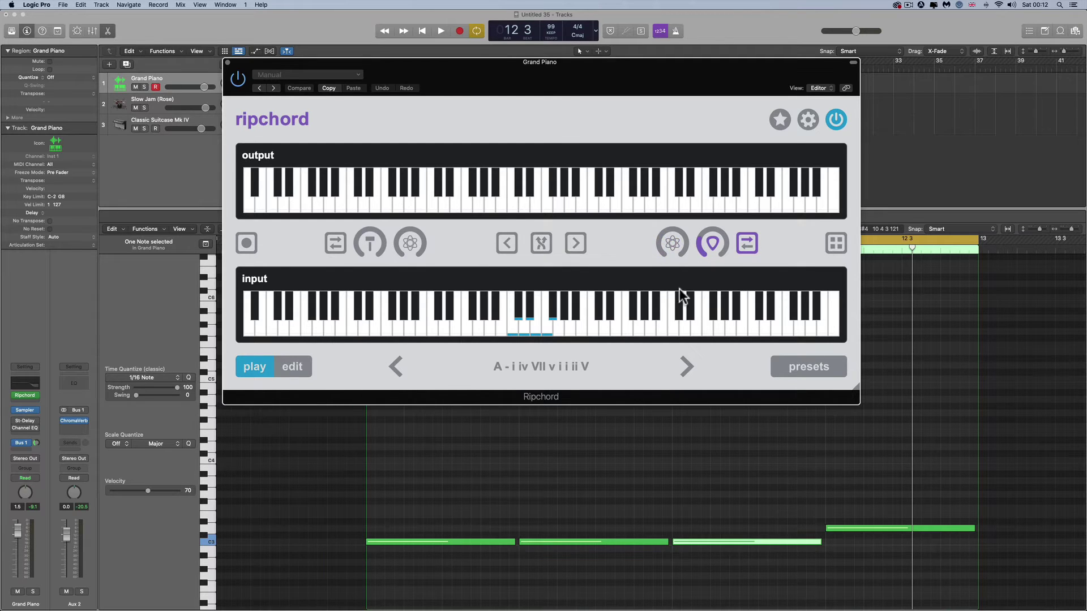
- Clear the strum settings, then raise the second note about four semitones and the third one semitone
left_click(702, 302)
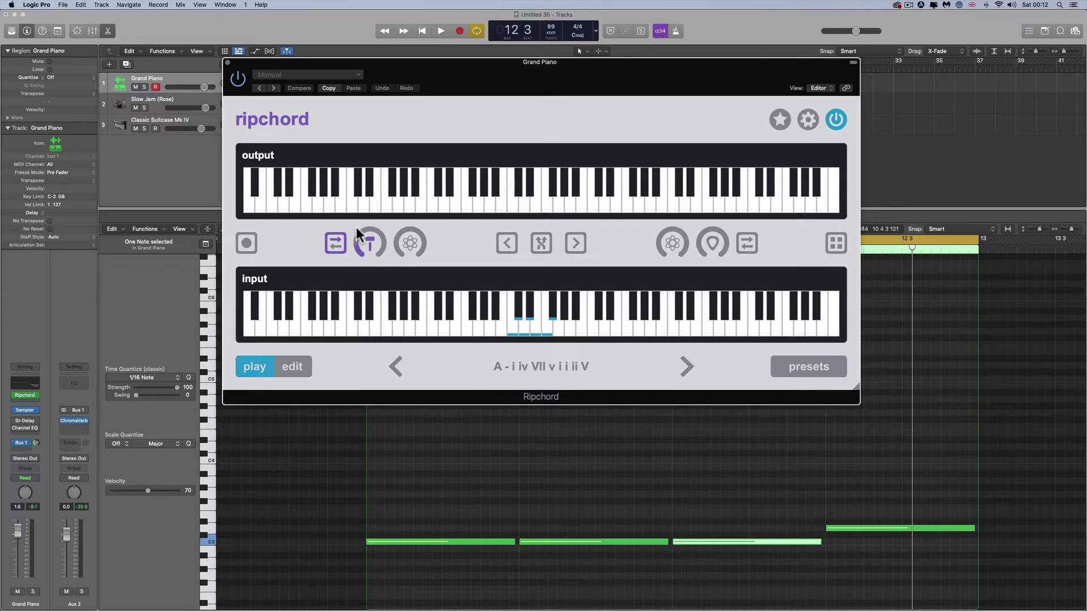
left_click(356, 205)
left_click_drag(562, 536, 562, 515)
left_click(651, 542)
left_click_drag(699, 540, 698, 534)
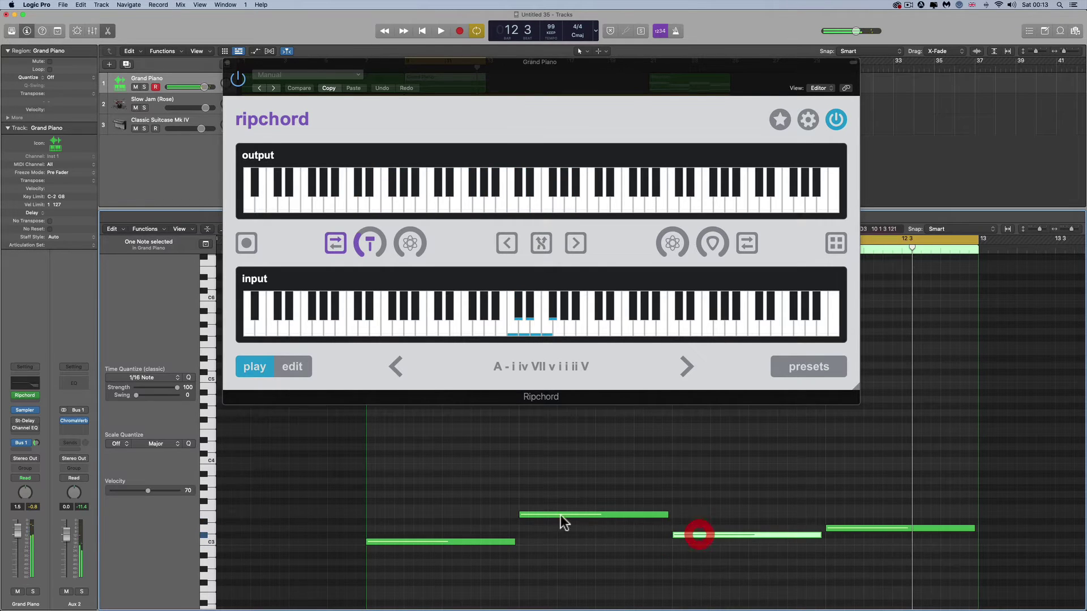
- Turn on Ripchord's transpose and lower its amount to about half while auditioning
left_click(358, 239)
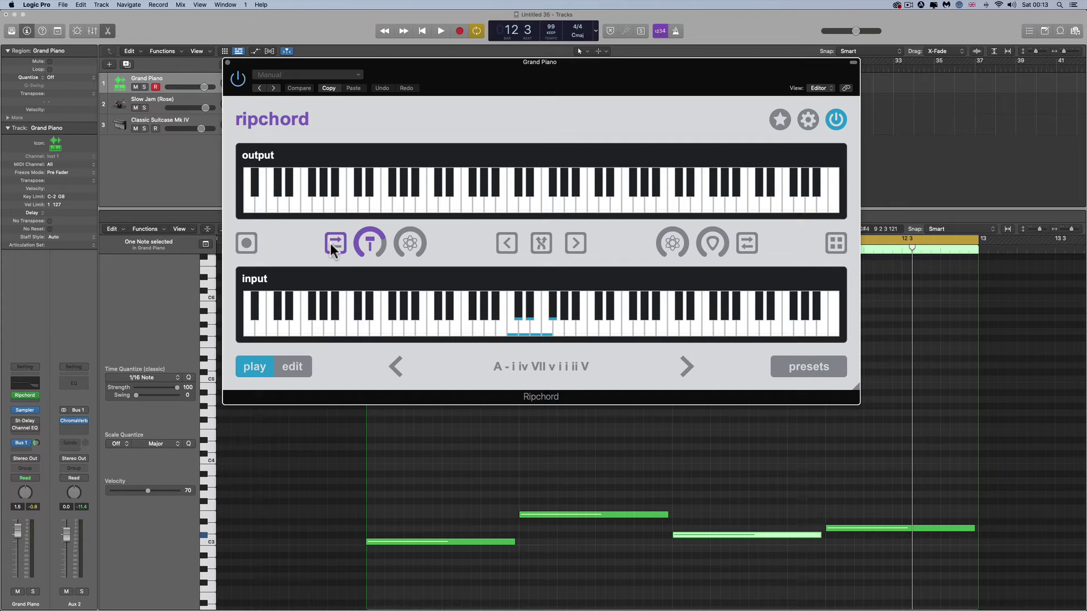
left_click_drag(378, 242, 359, 234)
key("space")
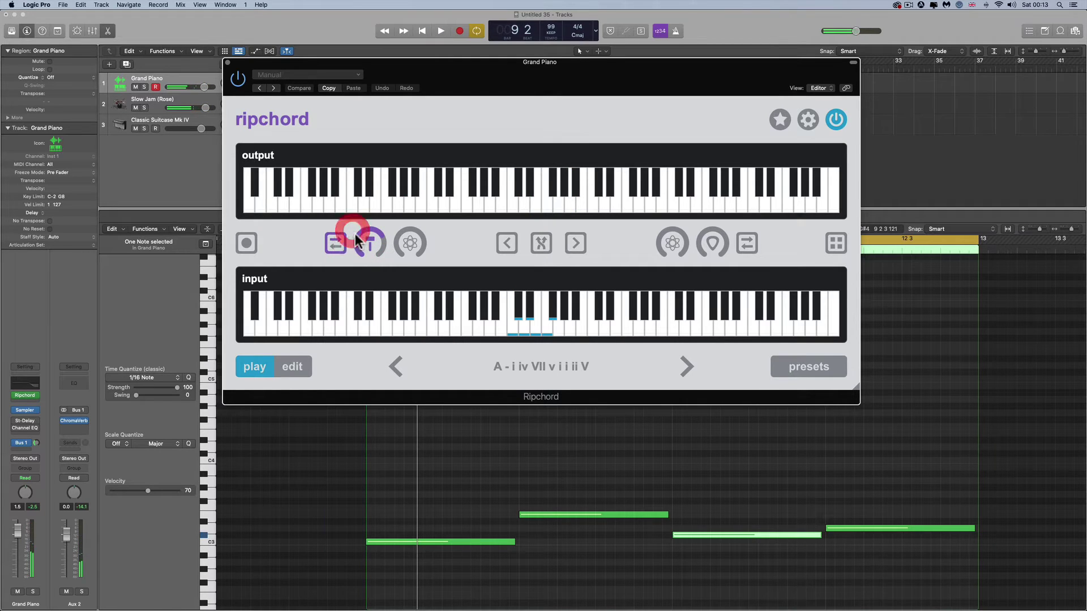
left_click(336, 241)
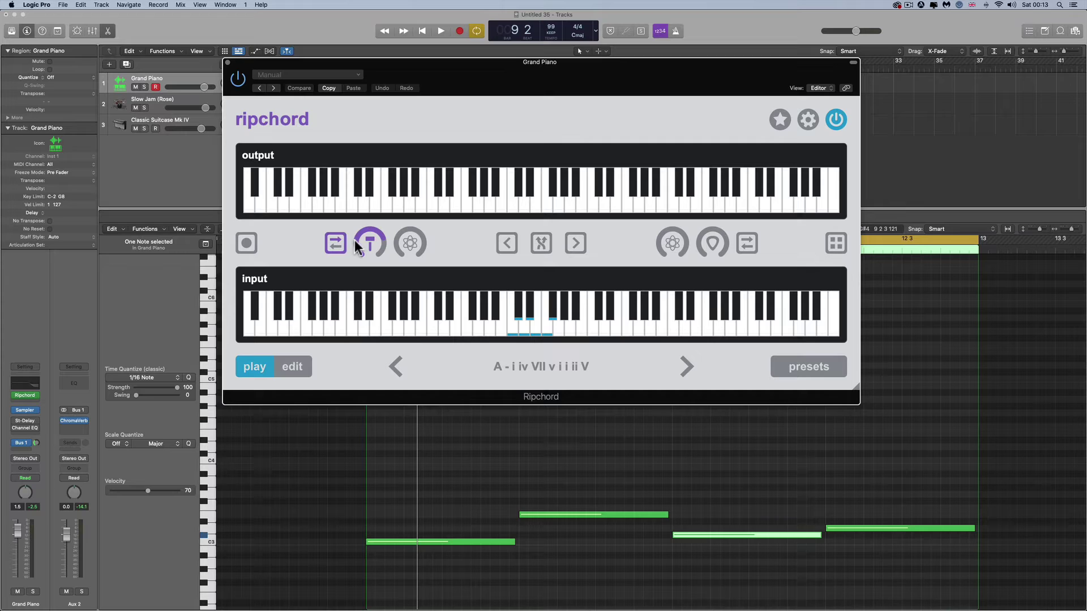
key("space")
left_click(355, 242)
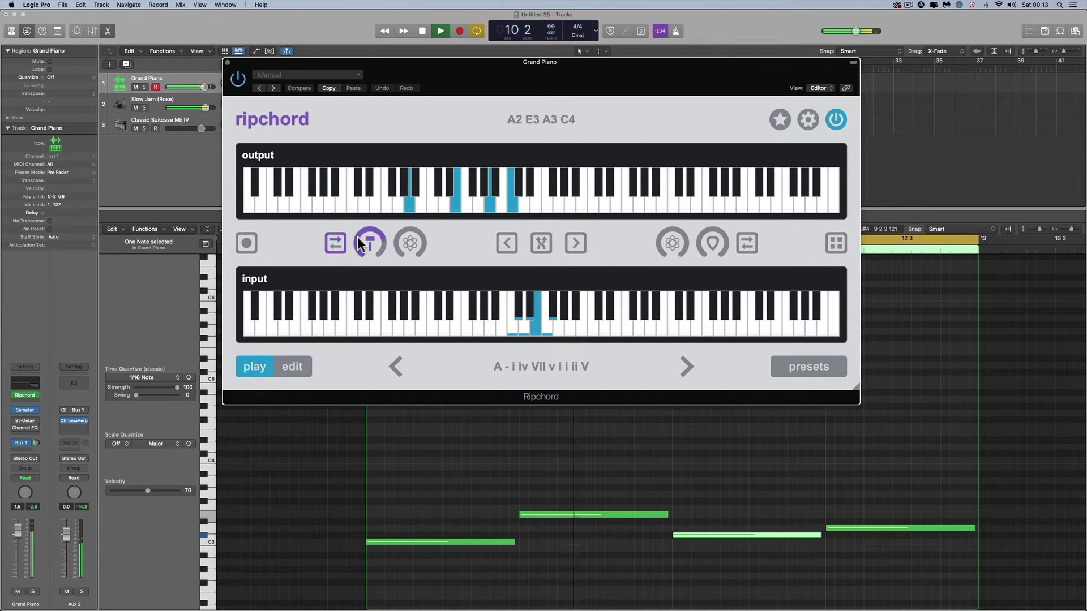
left_click(358, 243)
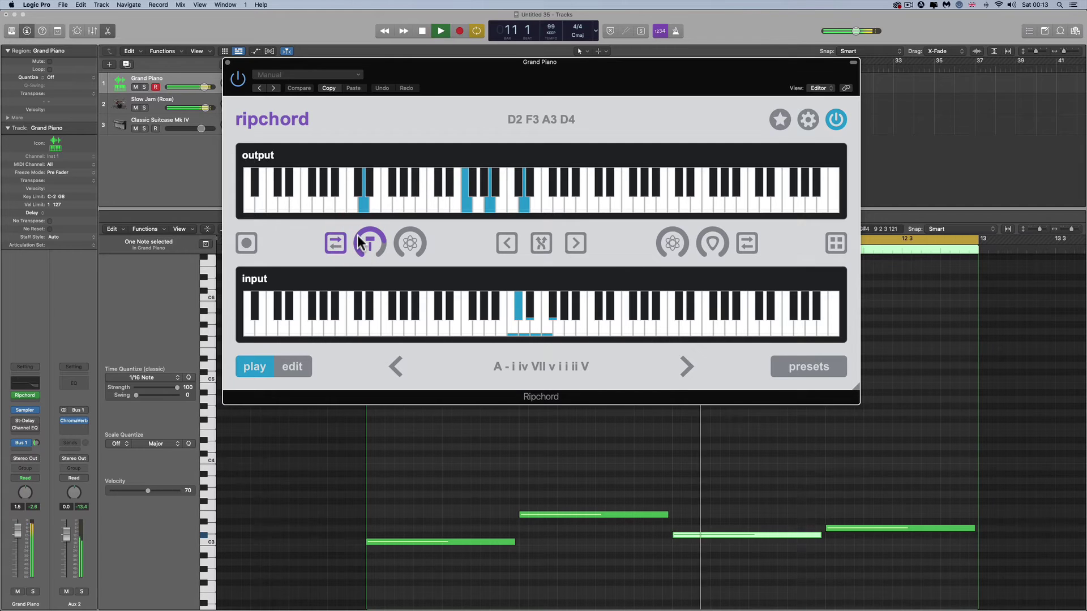
key("space")
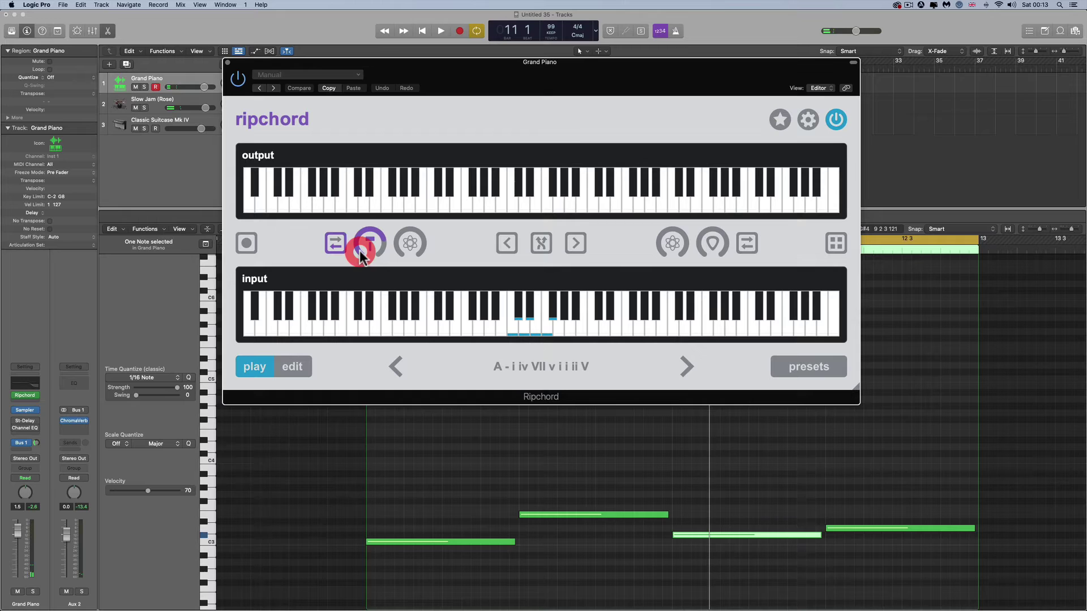
key("space")
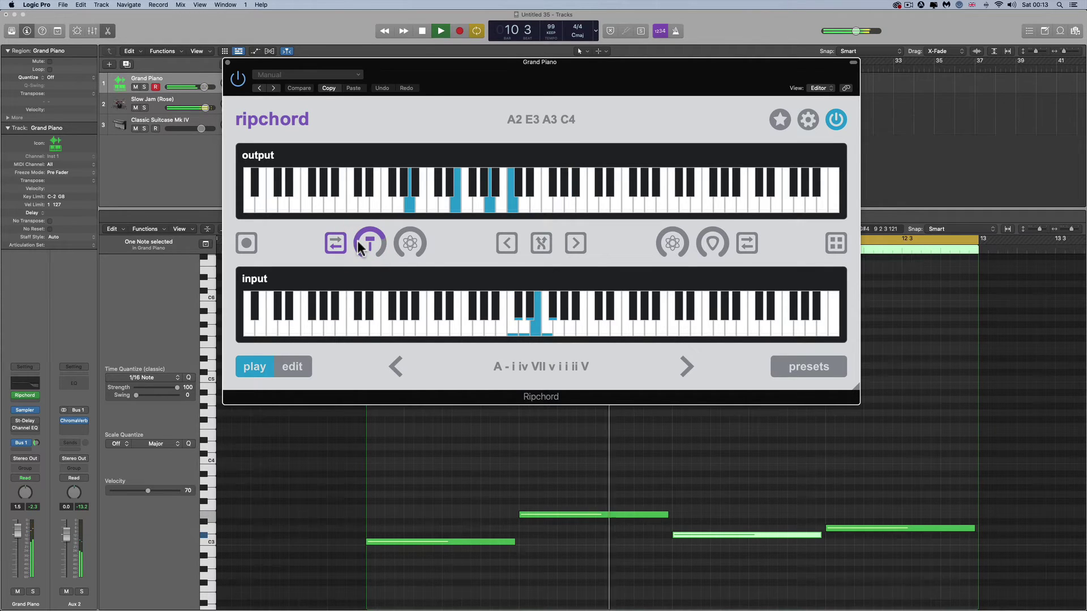
left_click(359, 217)
key("space")
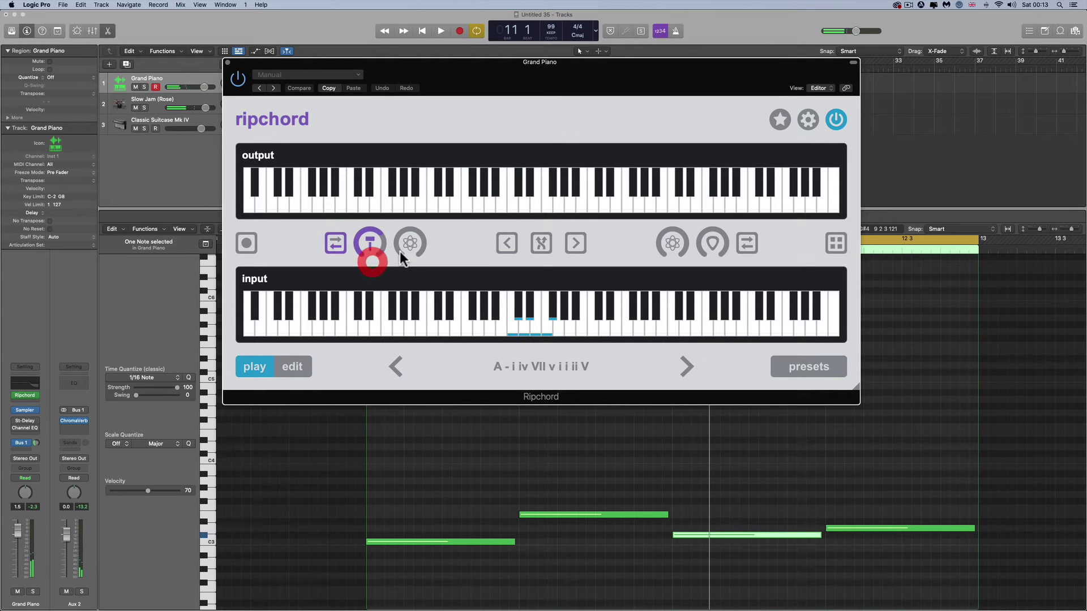
- Raise the left atom knob for moderate randomisation and audition, with transpose mode switched
left_click_drag(400, 251, 407, 155)
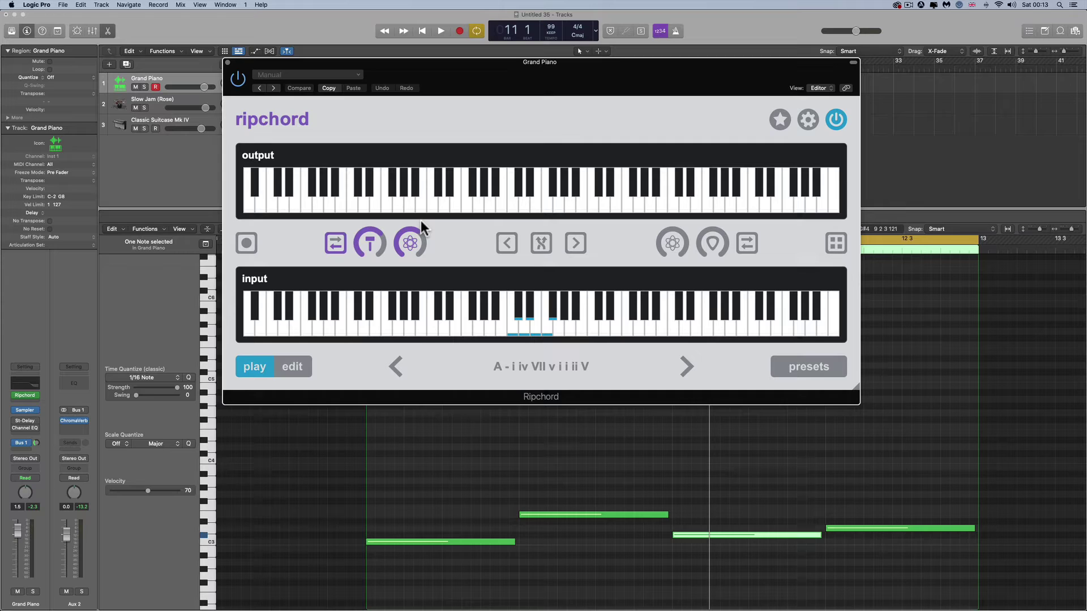
key("space")
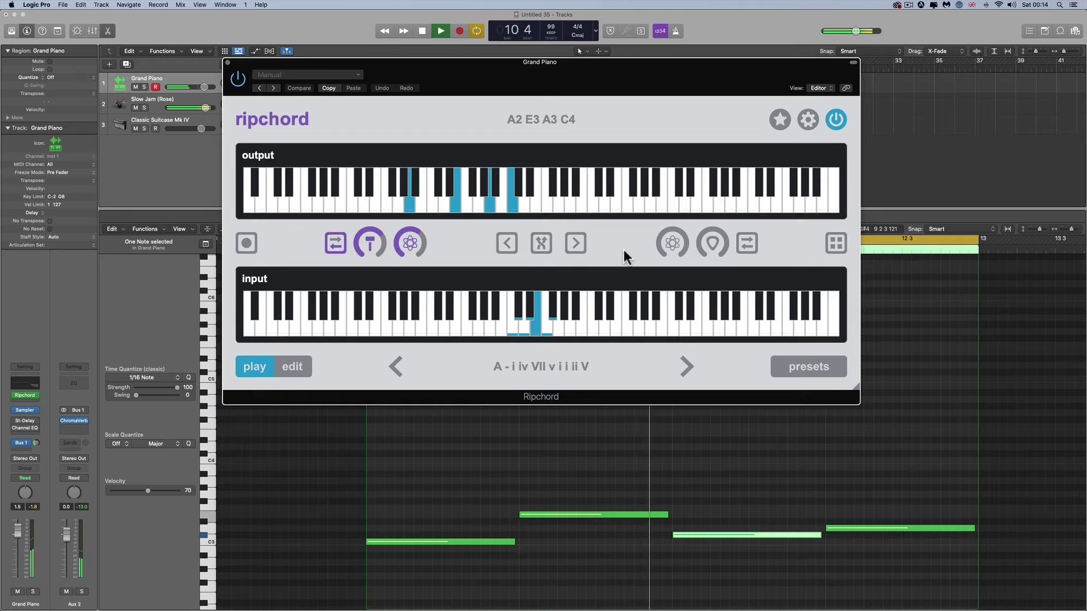
key("space")
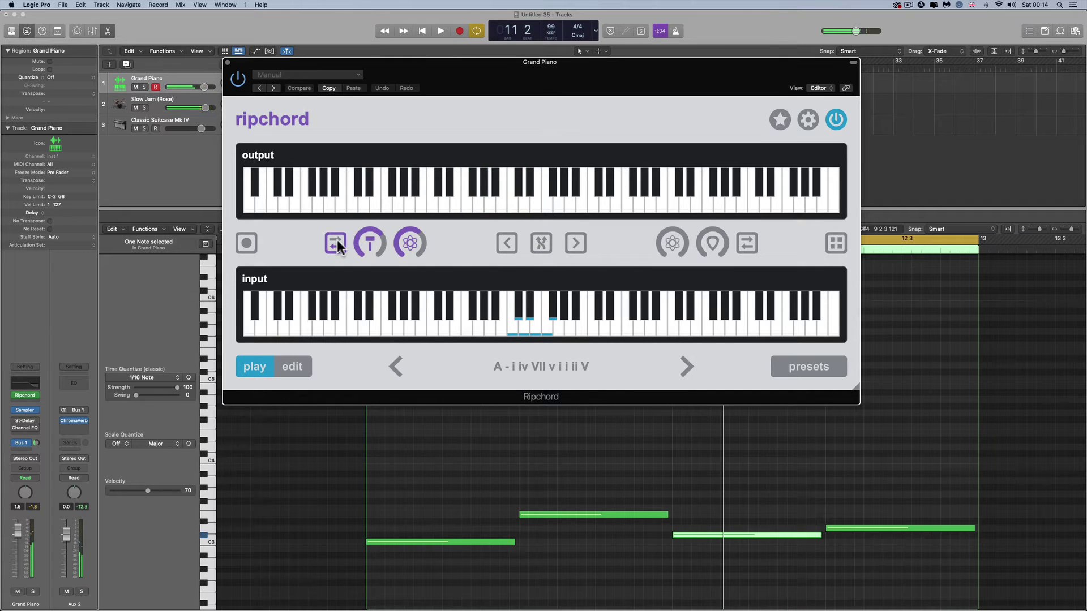
left_click(336, 242)
key("space")
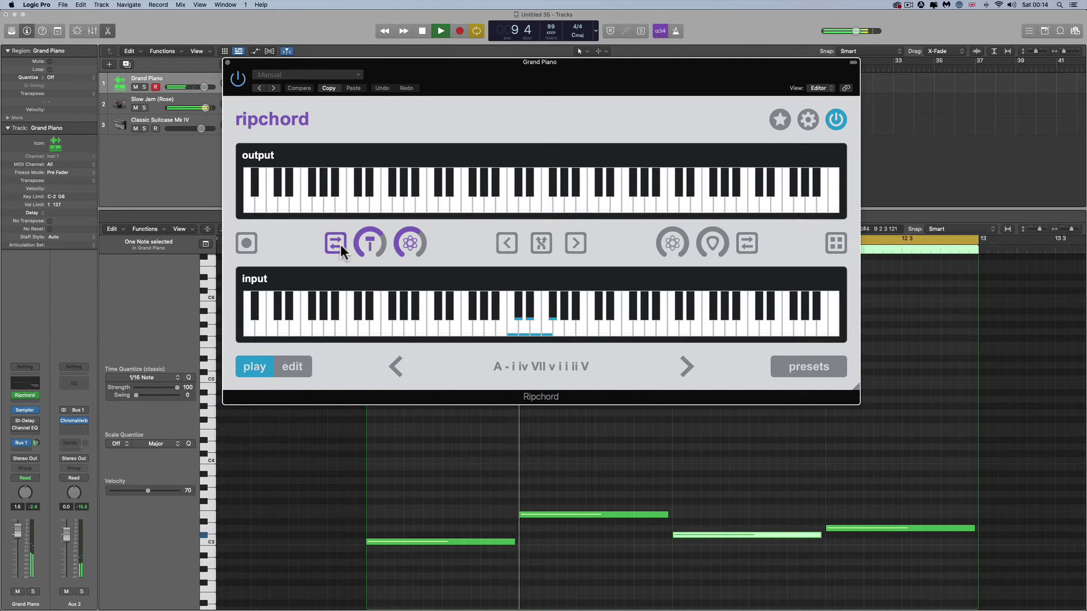
key("space")
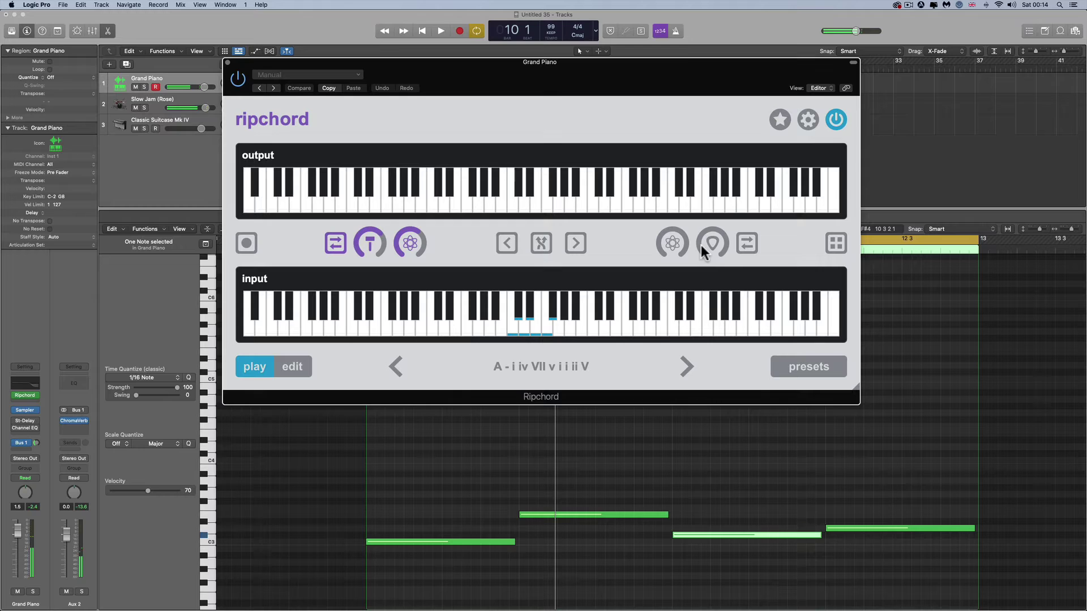
- Drop the bar 11 and bar 12 notes to C3, play back, and switch transpose mode back
left_click_drag(566, 514, 567, 542)
left_click_drag(692, 534, 691, 542)
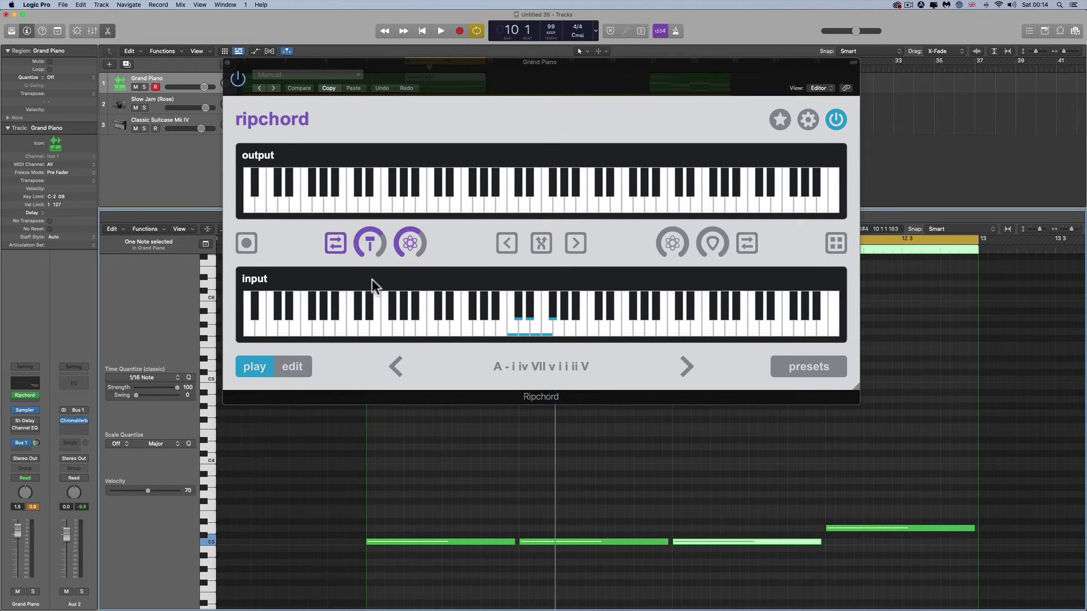
key("space")
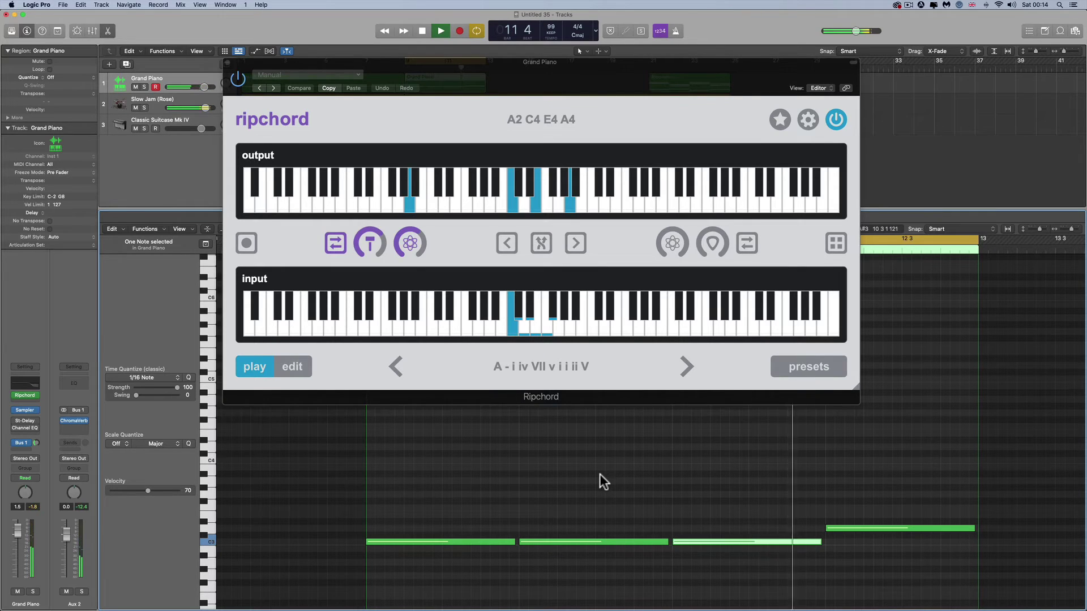
key("space")
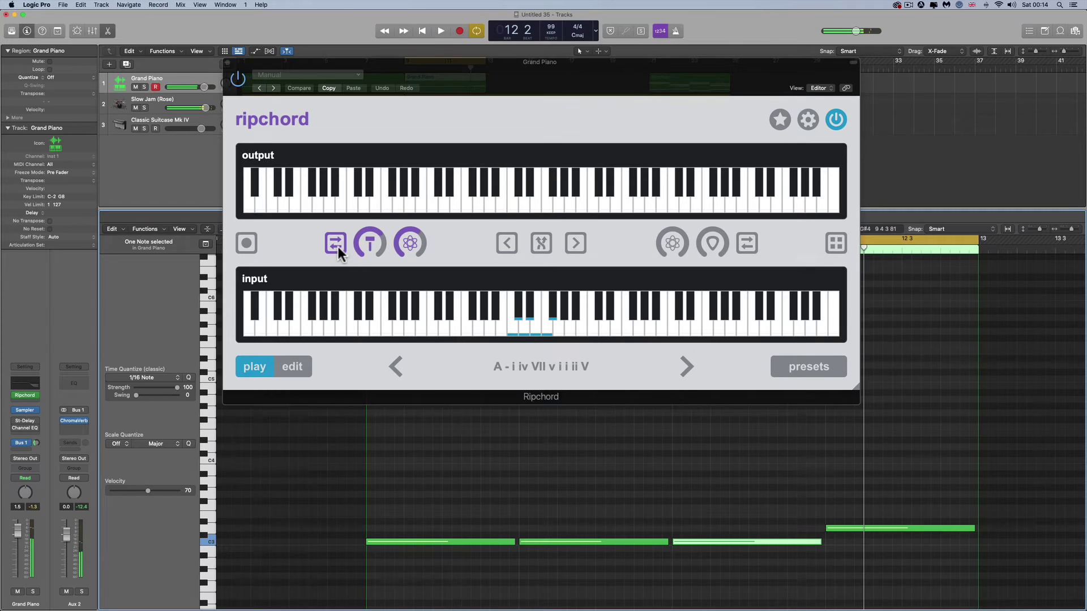
left_click(335, 244)
key("space")
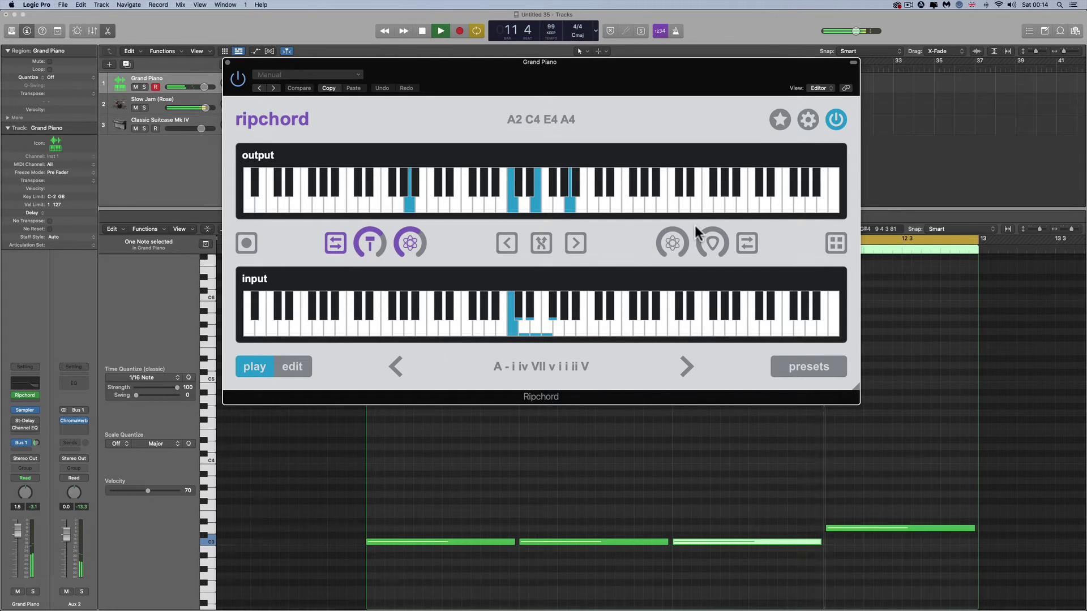
- Try strumming and strum randomisation during playback, then turn off transpose and randomisation
left_click(711, 242)
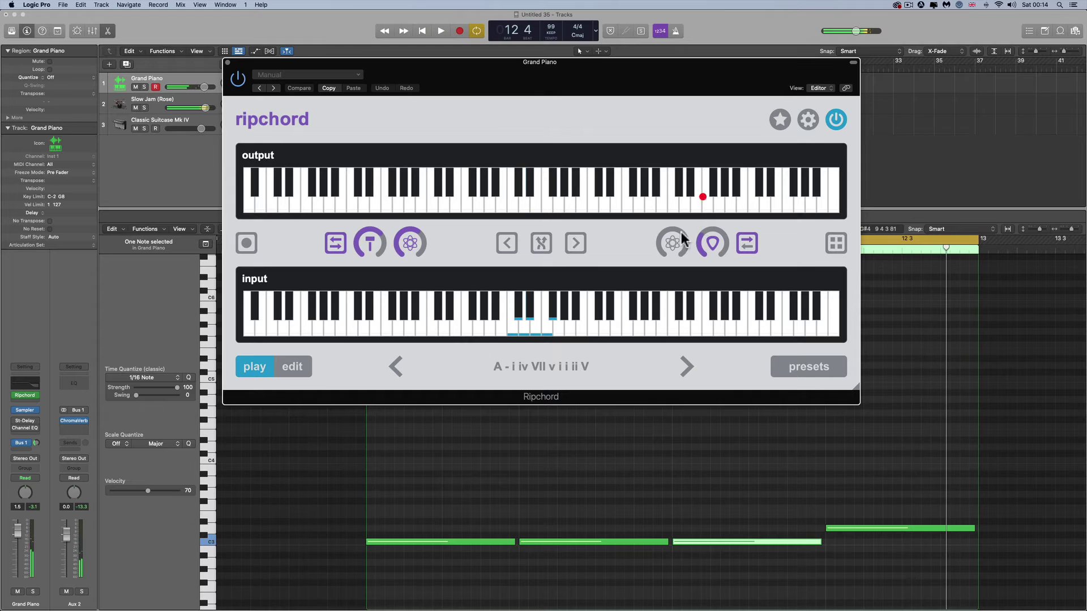
left_click(674, 241)
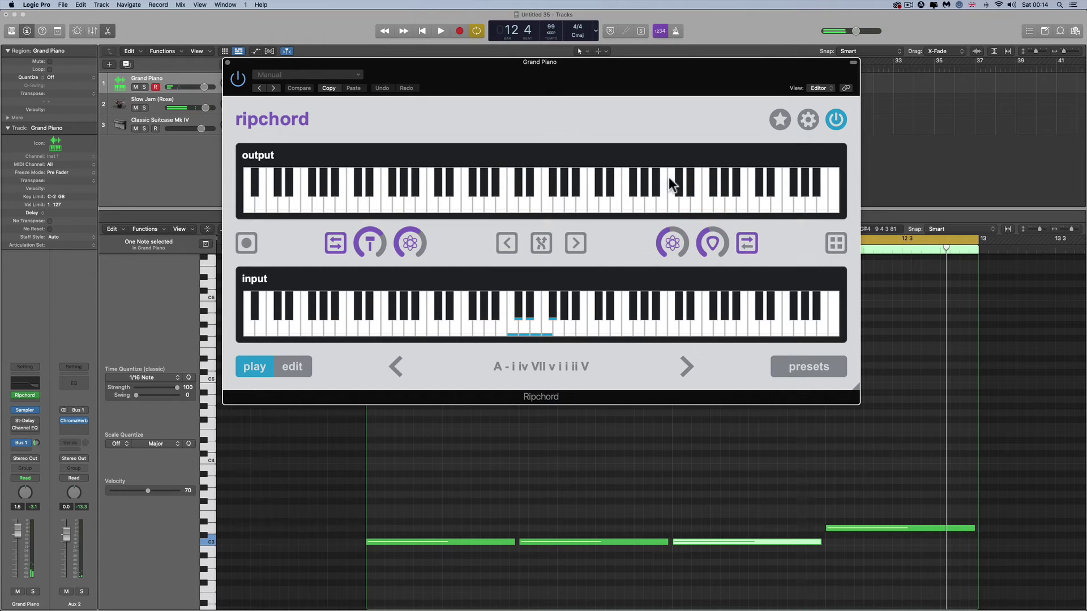
left_click(677, 151)
key("space")
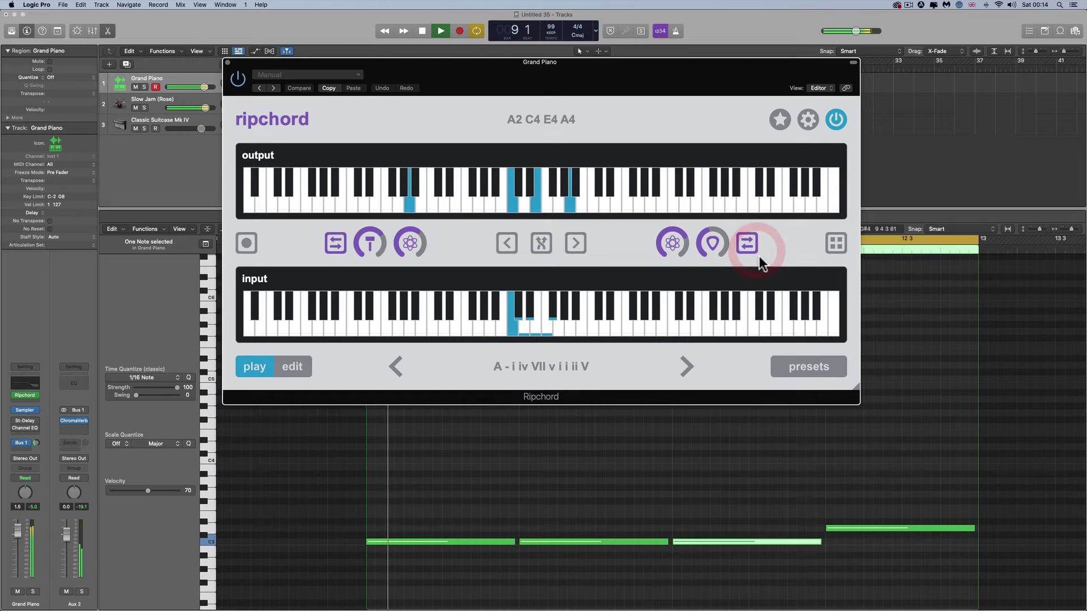
left_click(711, 249)
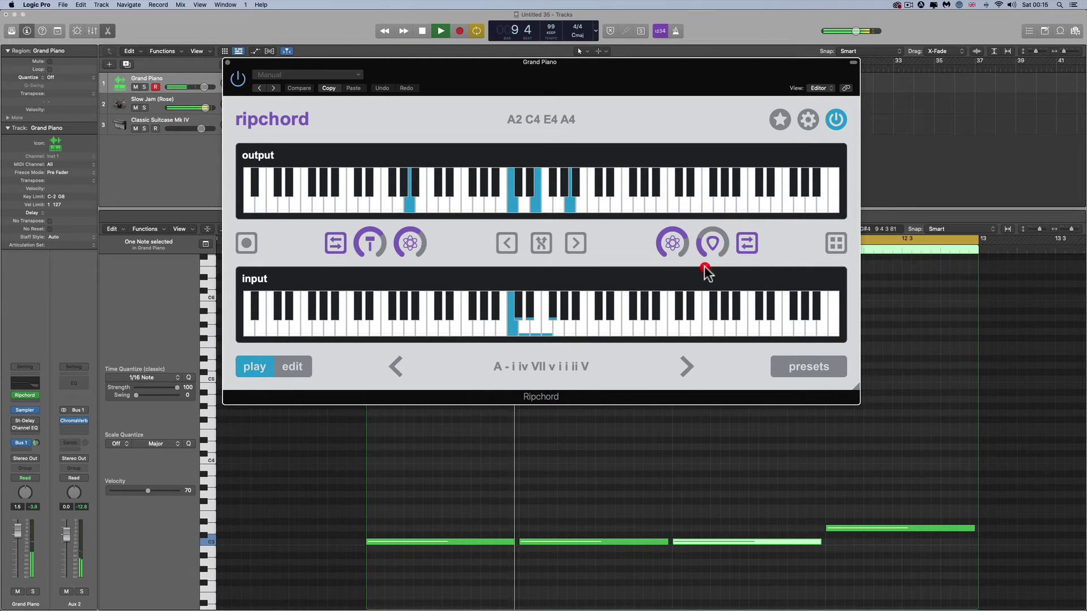
left_click(700, 261)
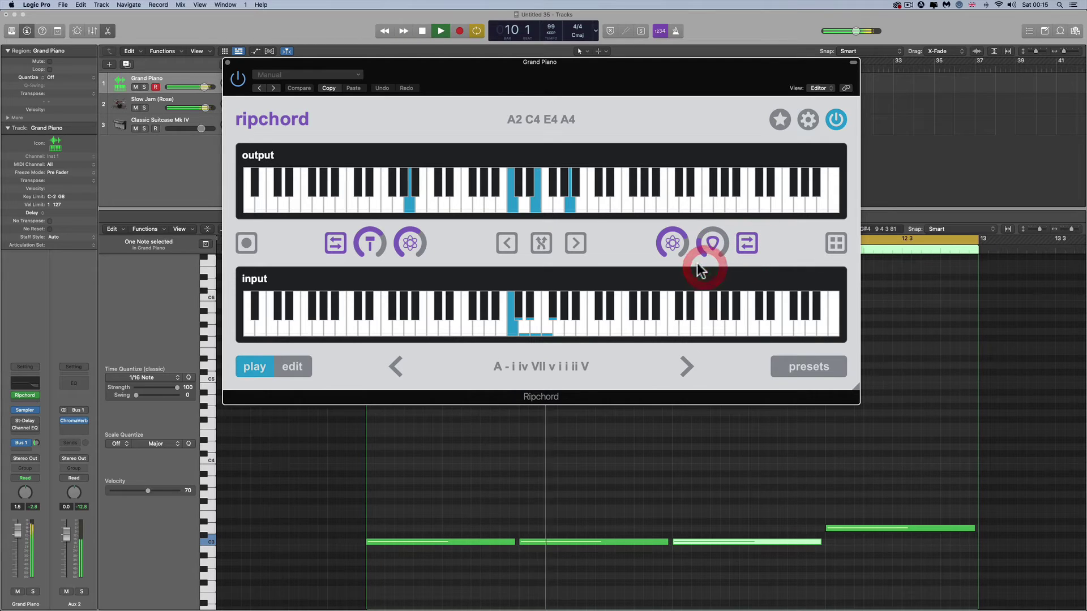
left_click(660, 240)
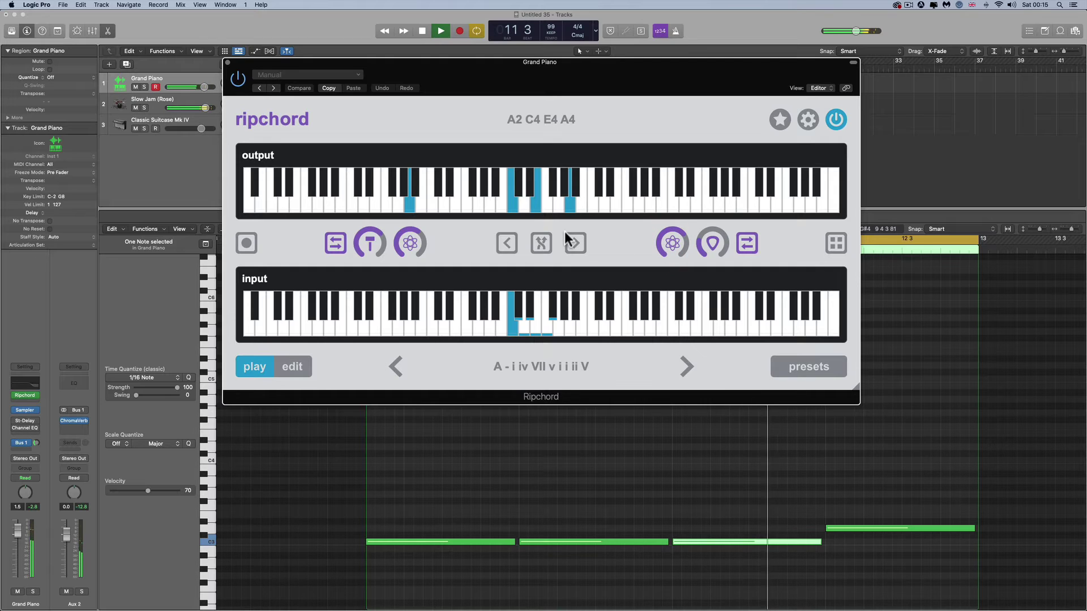
key("space")
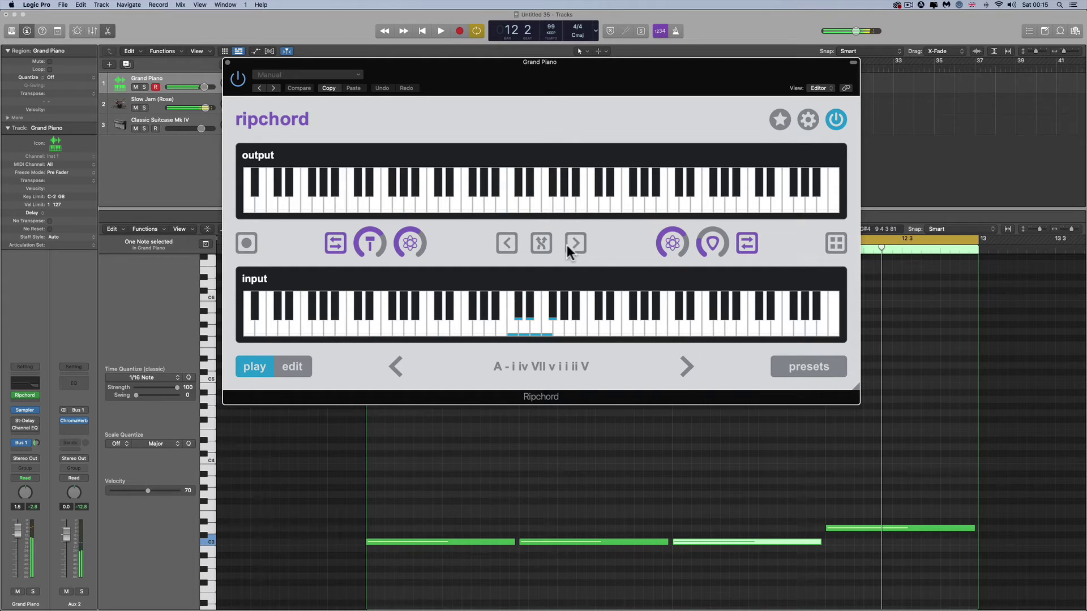
left_click(357, 234)
left_click(395, 367)
left_click(672, 243)
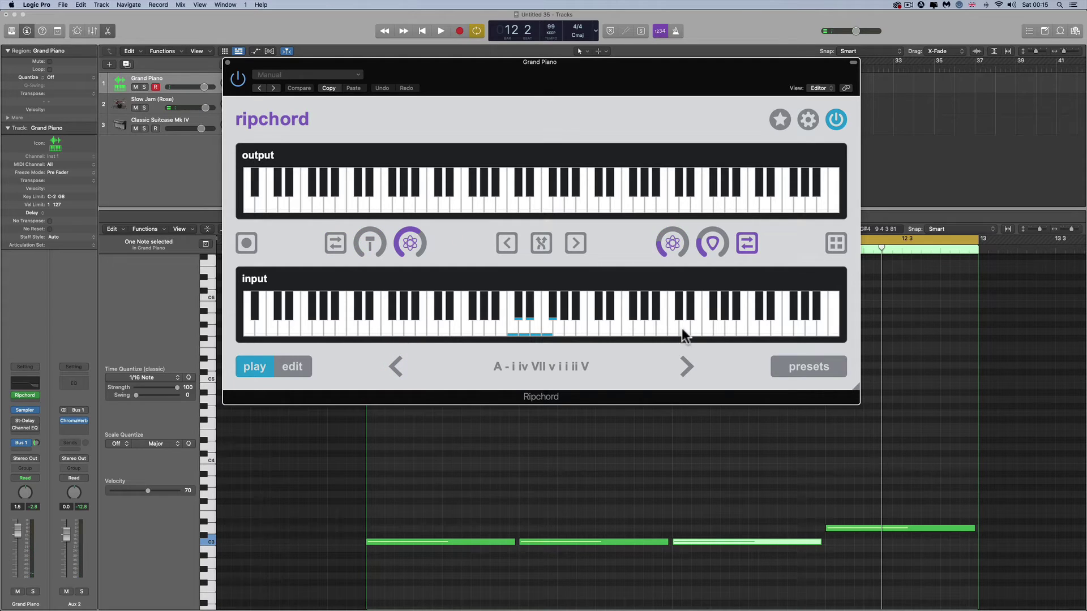
- Turn off strumming and strum direction, then nudge the Ripchord window down and right
left_click(699, 325)
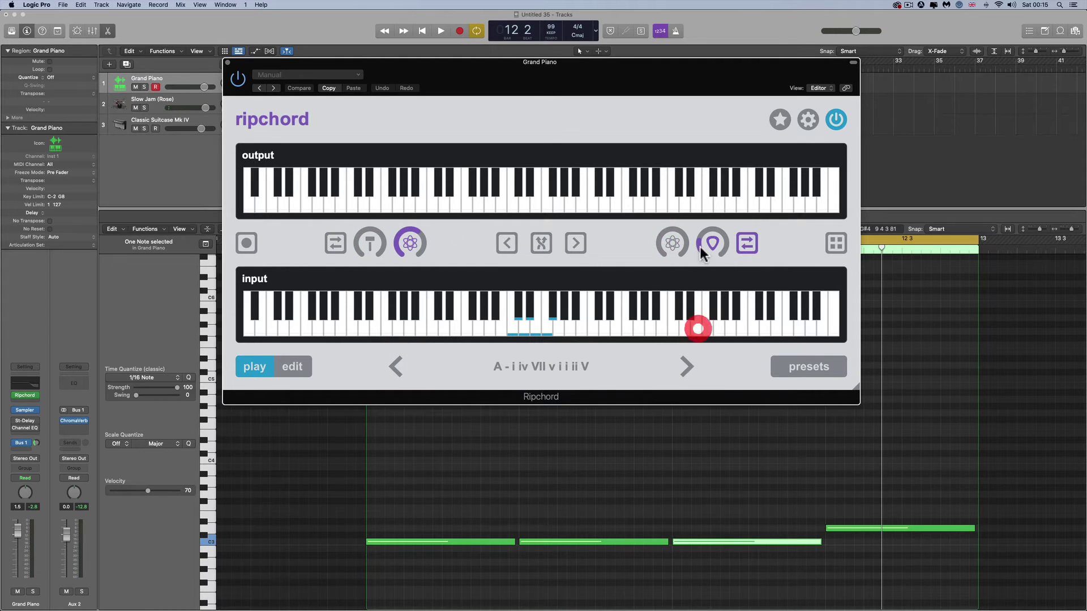
left_click(720, 296)
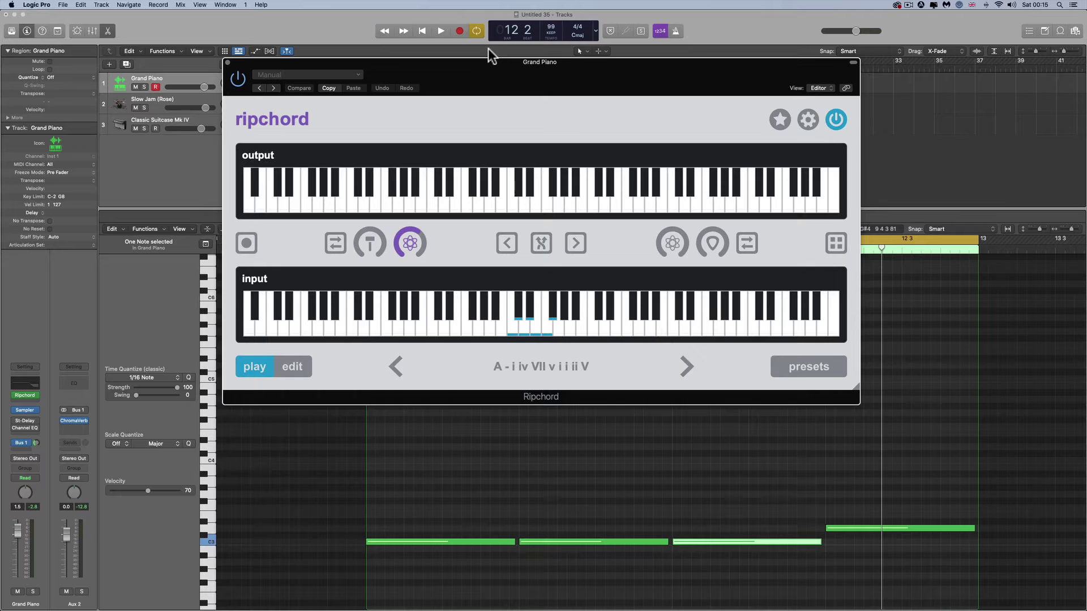
left_click_drag(490, 61, 508, 83)
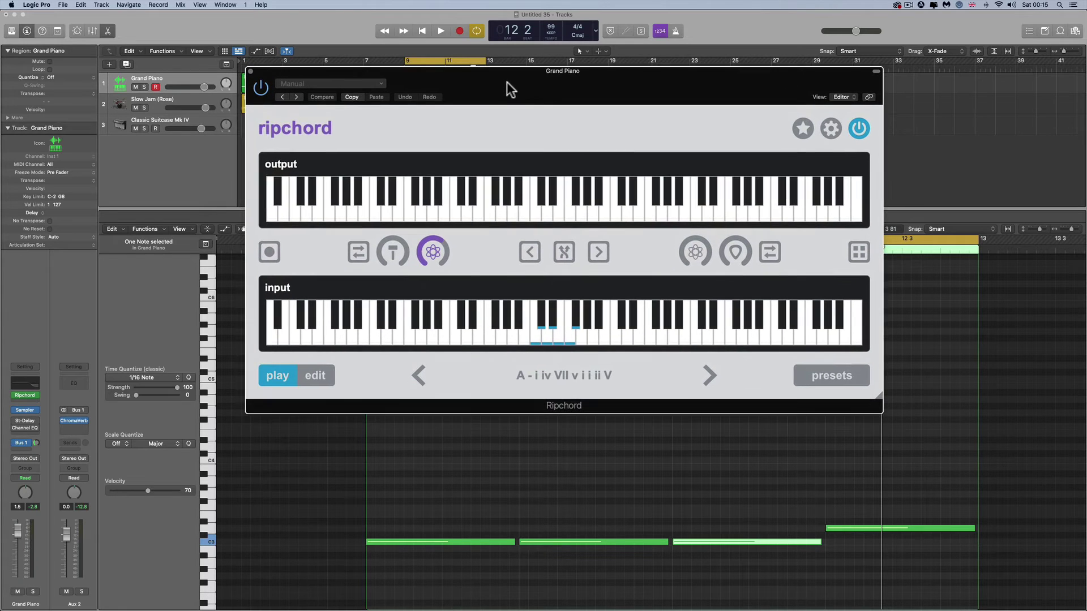
left_click(34, 401)
mouse_move(61, 486)
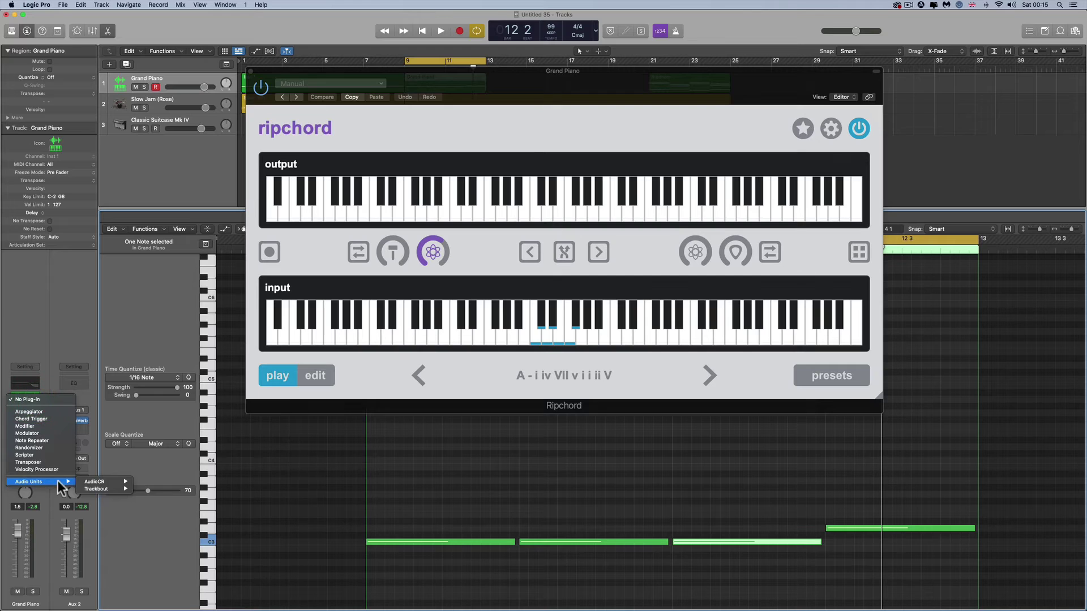
mouse_move(99, 487)
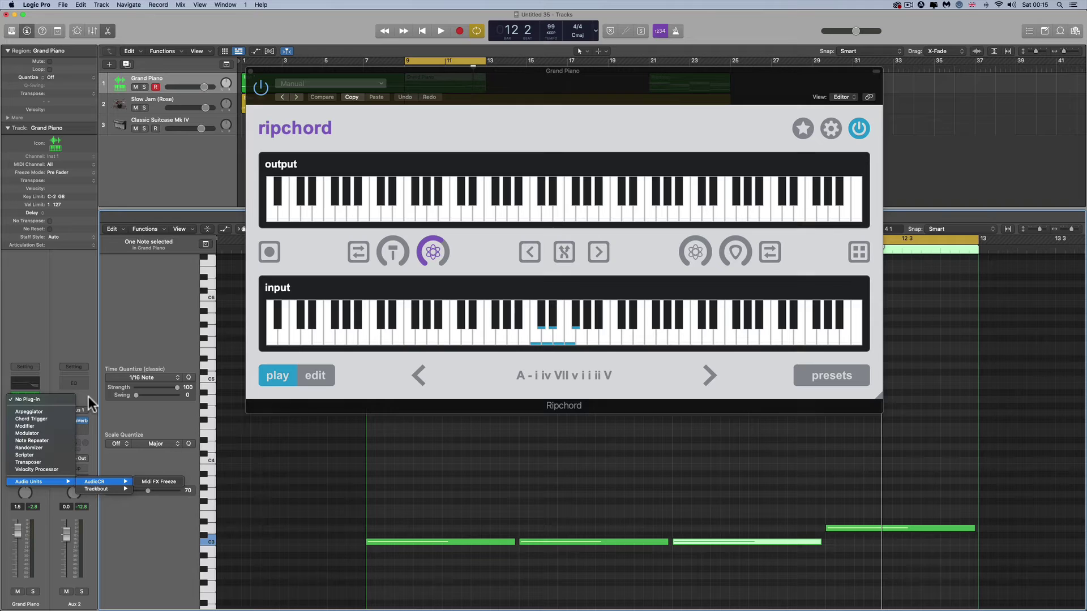
left_click(57, 320)
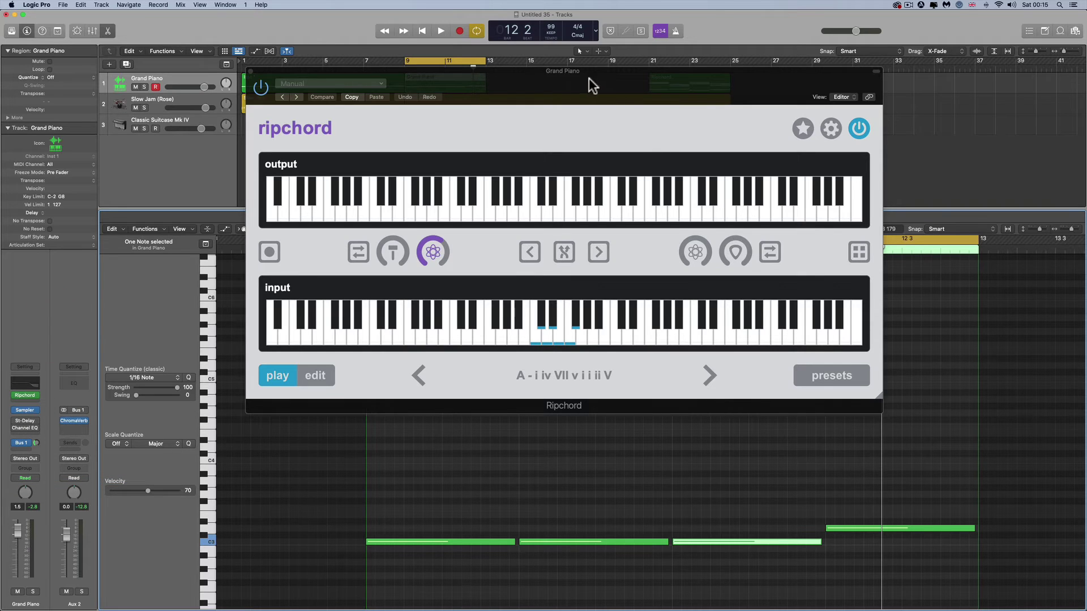
- Raise the bar 10 melody note to D#3 and the bar 11 note to F3
left_click_drag(589, 78, 617, 115)
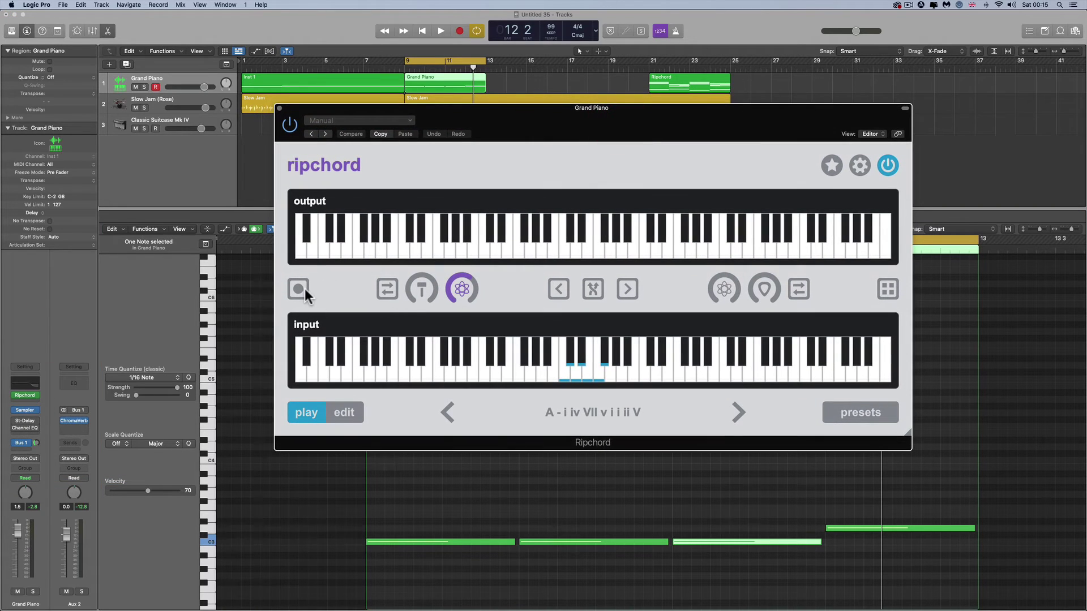
left_click_drag(559, 542, 559, 526)
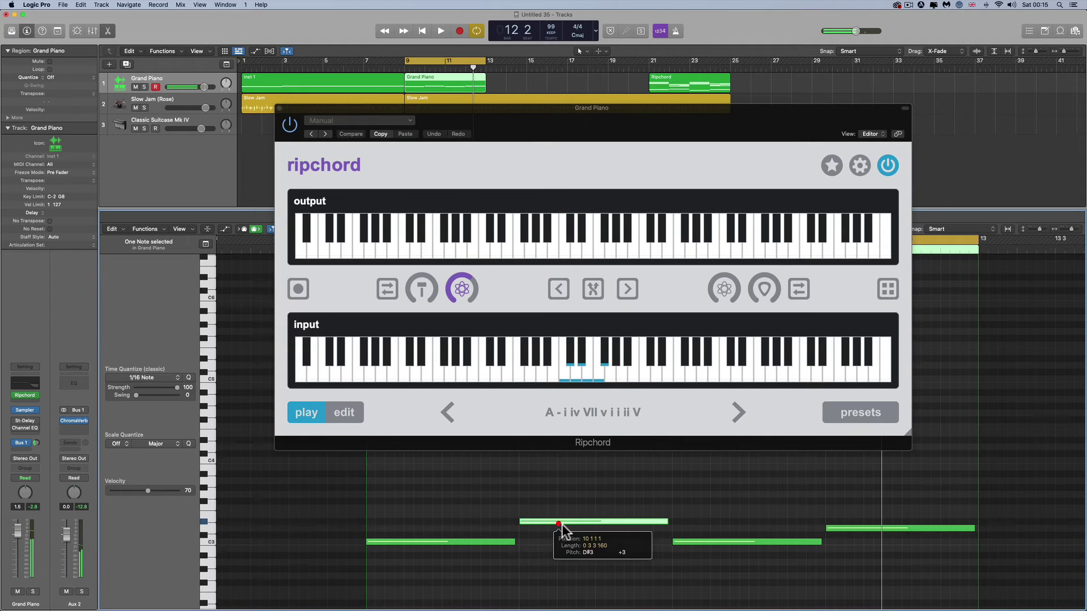
left_click_drag(558, 524, 559, 524)
left_click_drag(694, 541, 694, 507)
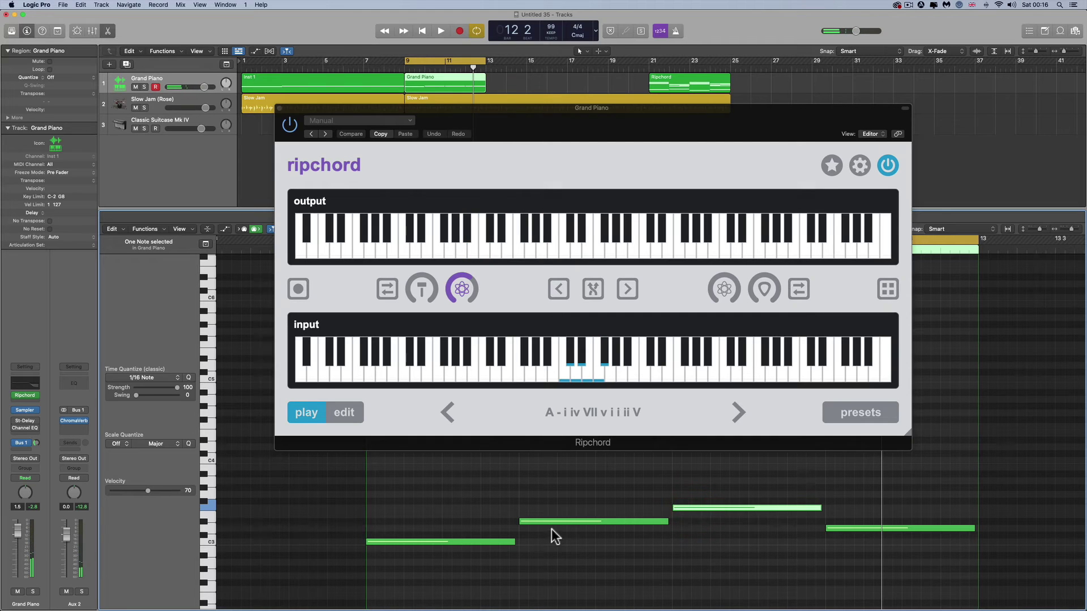
- Arm Ripchord's record button to capture incoming chords
left_click(452, 282)
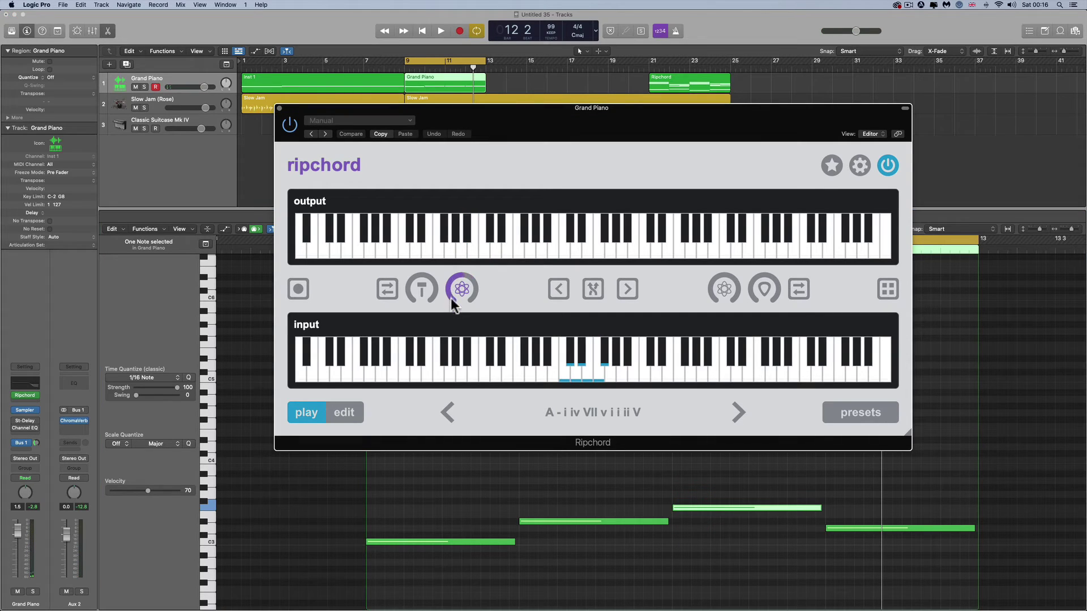
left_click(485, 407)
left_click(298, 289)
- Play the melody through Ripchord to capture its chords, then stop playback and Ripchord's recording
key("space")
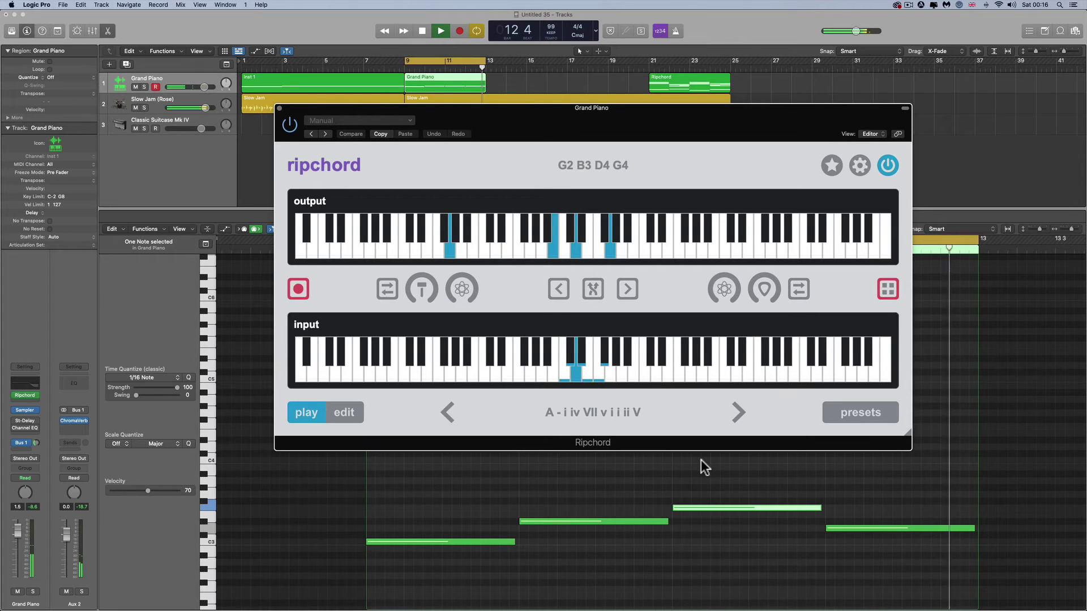
key("space")
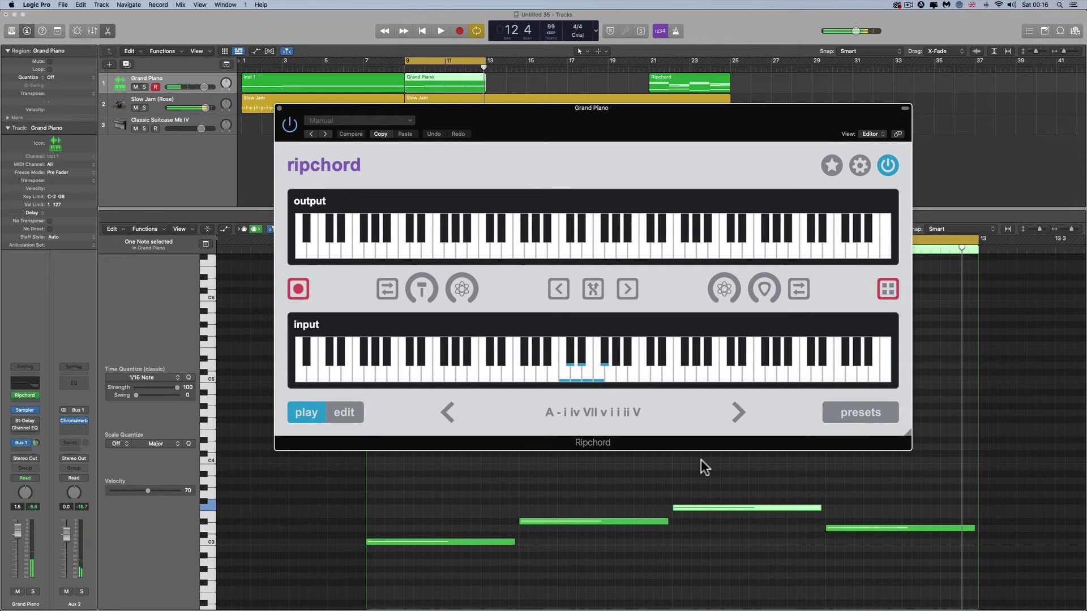
left_click(295, 290)
- Swap the old Ripchord region for the newly recorded chords at bar 21 of track 1, without importing tempo
left_click_drag(789, 116, 681, 183)
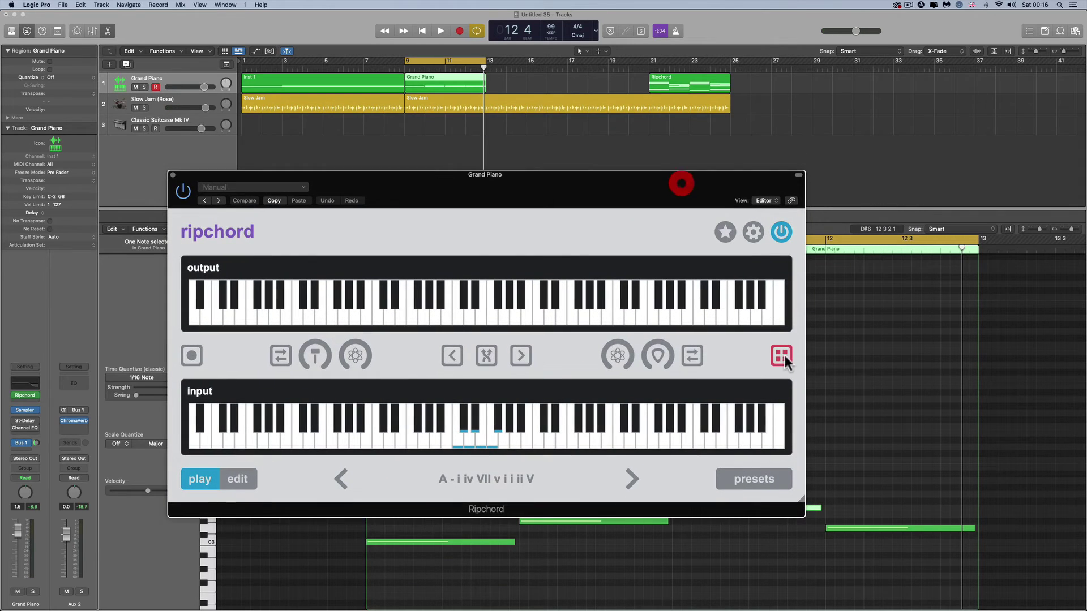
left_click(702, 88)
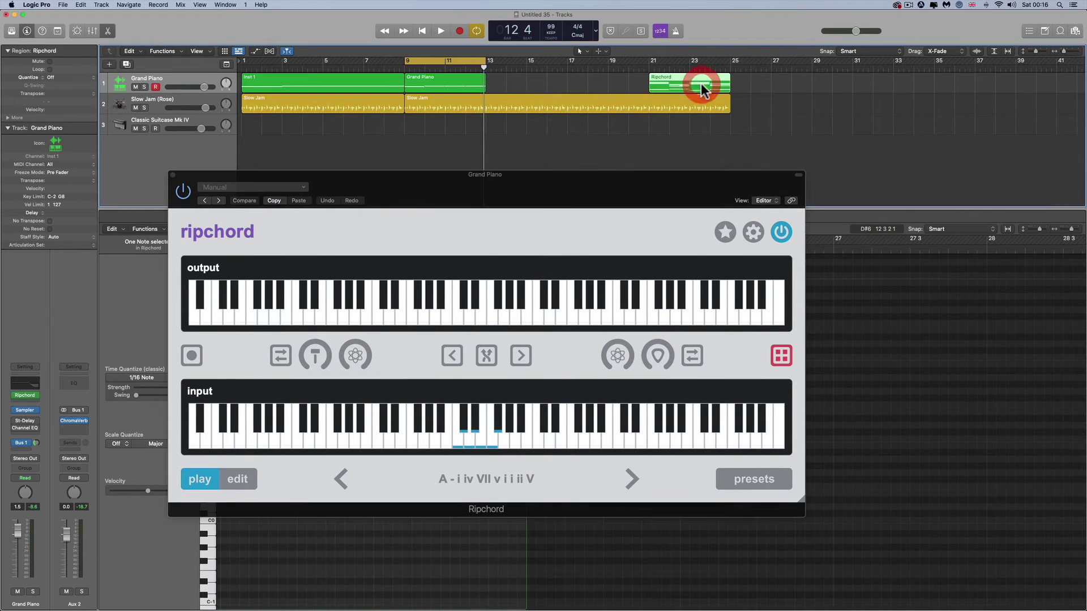
key("Delete")
left_click_drag(783, 359, 649, 78)
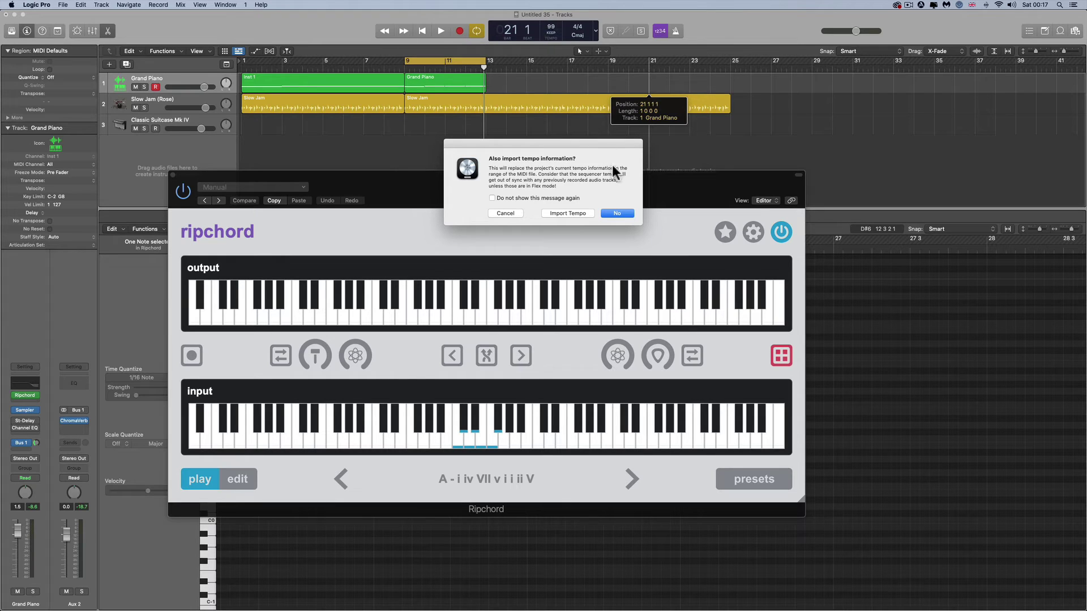
left_click(617, 214)
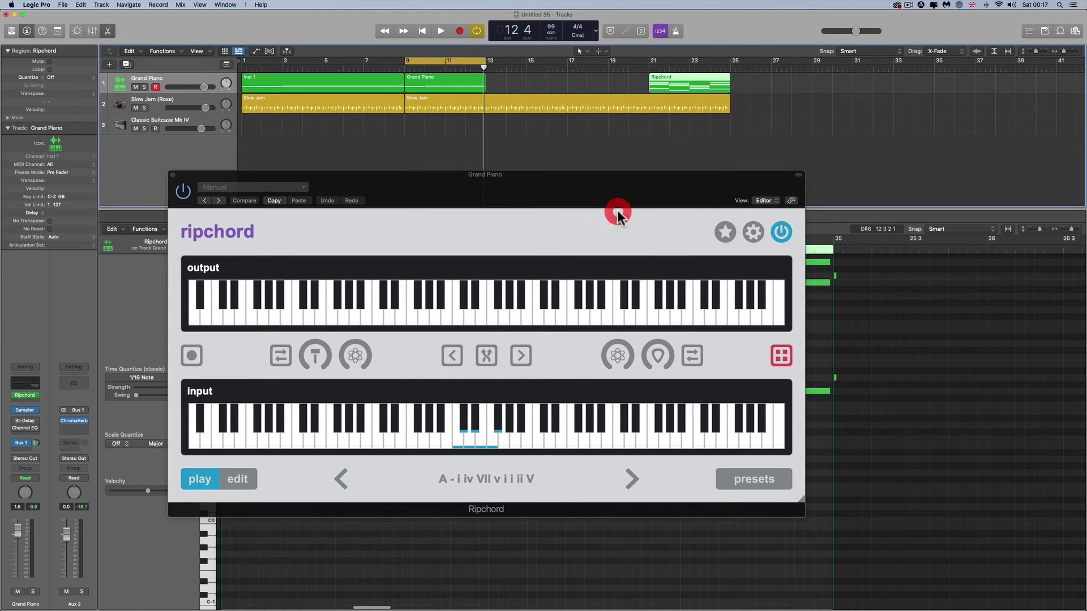
- Reposition the Ripchord window and select the tiny stray note near bar 25
left_click_drag(775, 192, 650, 133)
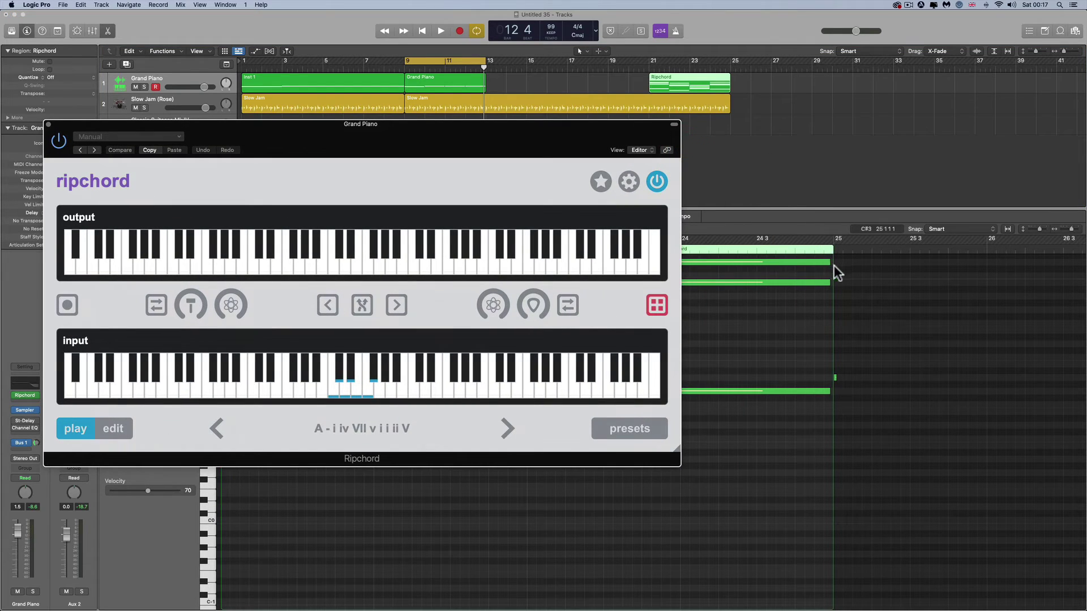
left_click(838, 272)
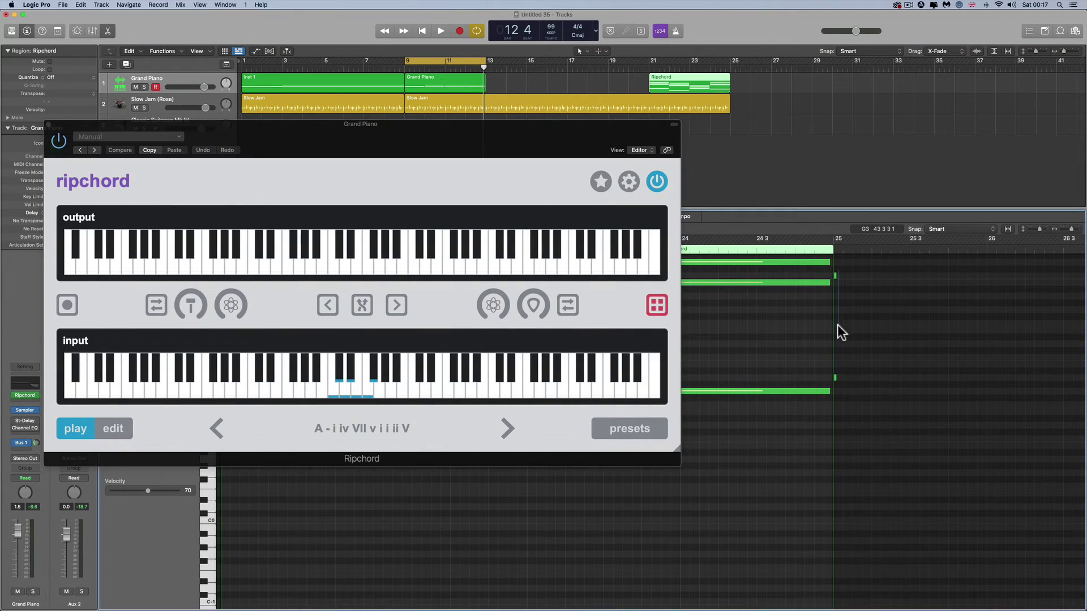
left_click(836, 382)
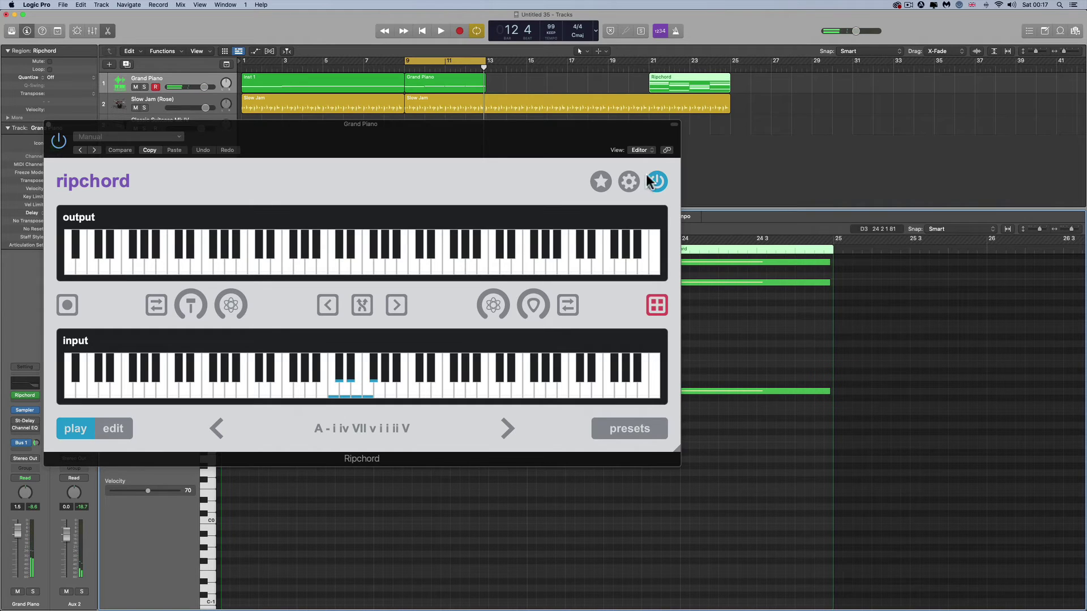
left_click(576, 124)
mouse_move(578, 128)
left_mouse_down()
mouse_move(604, 139)
mouse_move(587, 36)
mouse_move(619, 64)
mouse_move(832, 451)
mouse_move(816, 509)
left_mouse_up()
- Marquee-select and delete the two tiny stray notes at bar 25
left_click(655, 411)
scroll(552, 341, "up", 3)
scroll(552, 341, "left", 3)
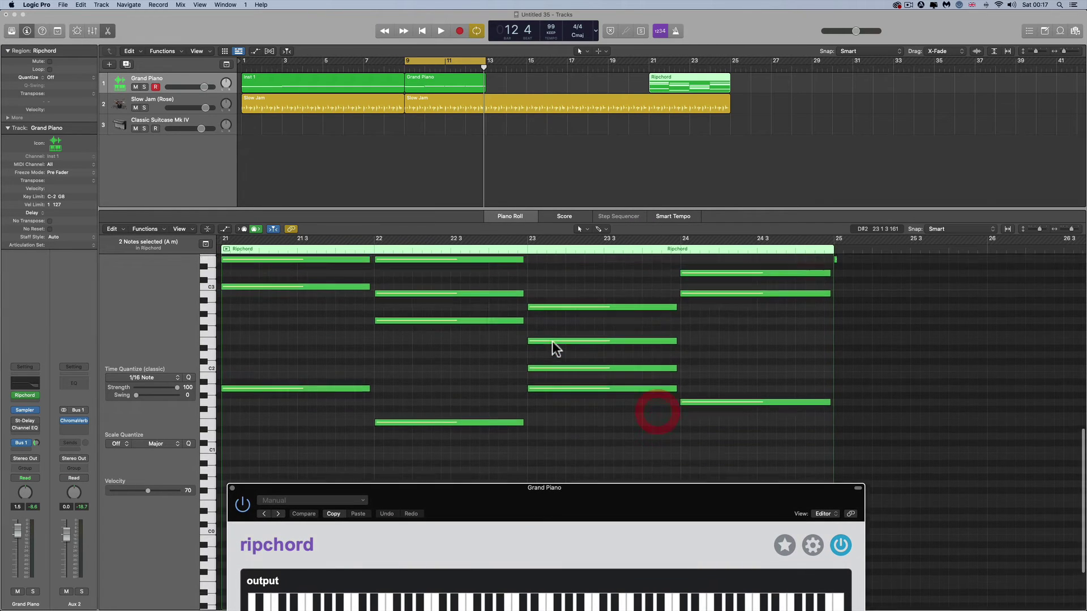
scroll(553, 341, "up", 2)
scroll(552, 341, "left", 3)
scroll(553, 341, "right", 3)
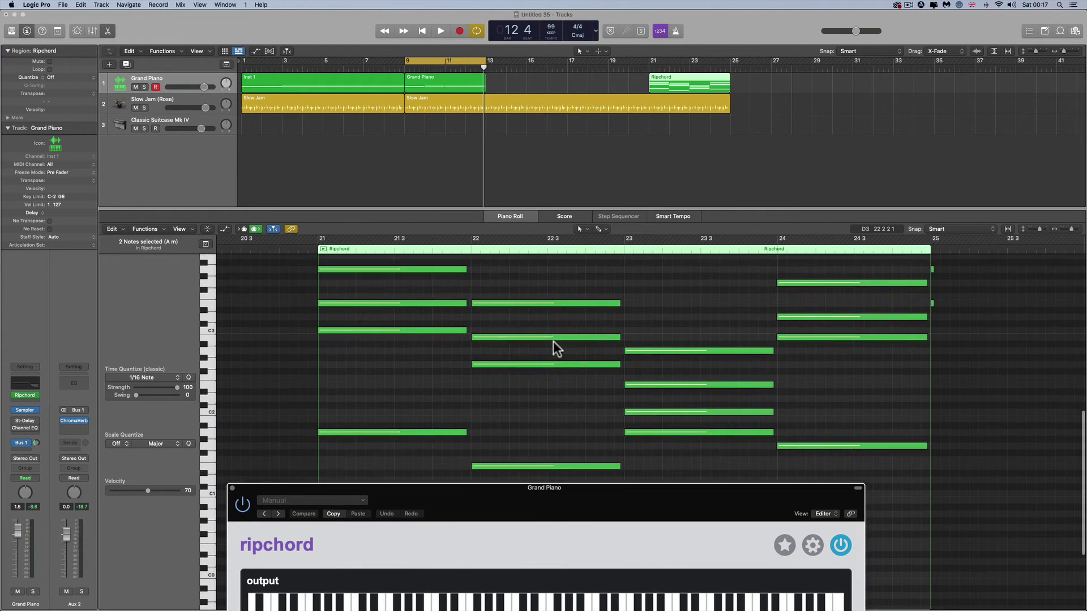
scroll(900, 300, "up", 3)
left_click_drag(945, 299, 931, 343)
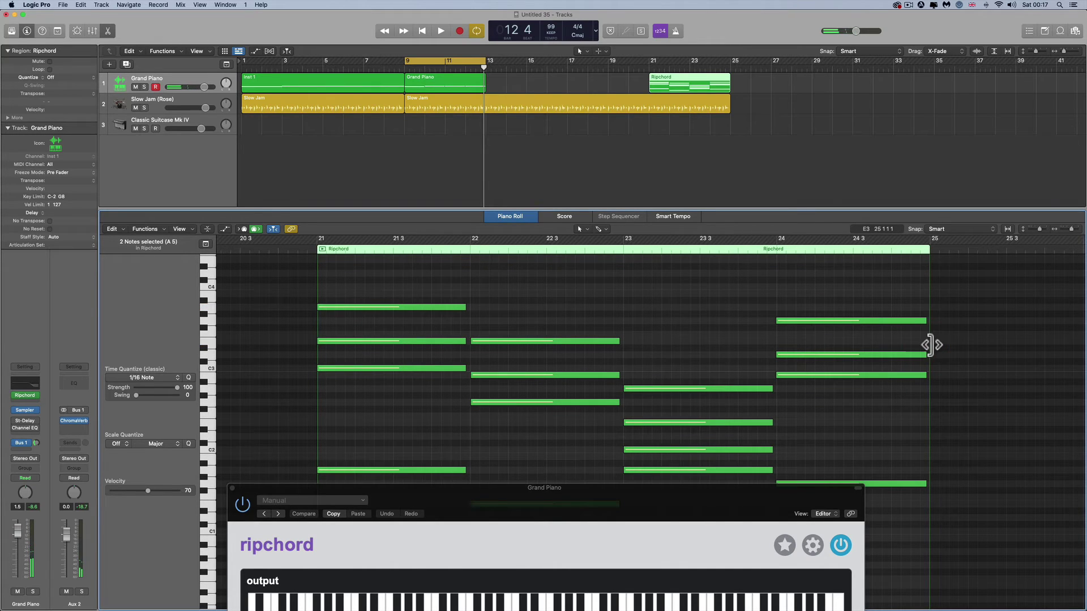
key("Delete")
- Bypass the Ripchord plugin and move its window mostly off-screen to the left
left_click_drag(485, 489, 475, 137)
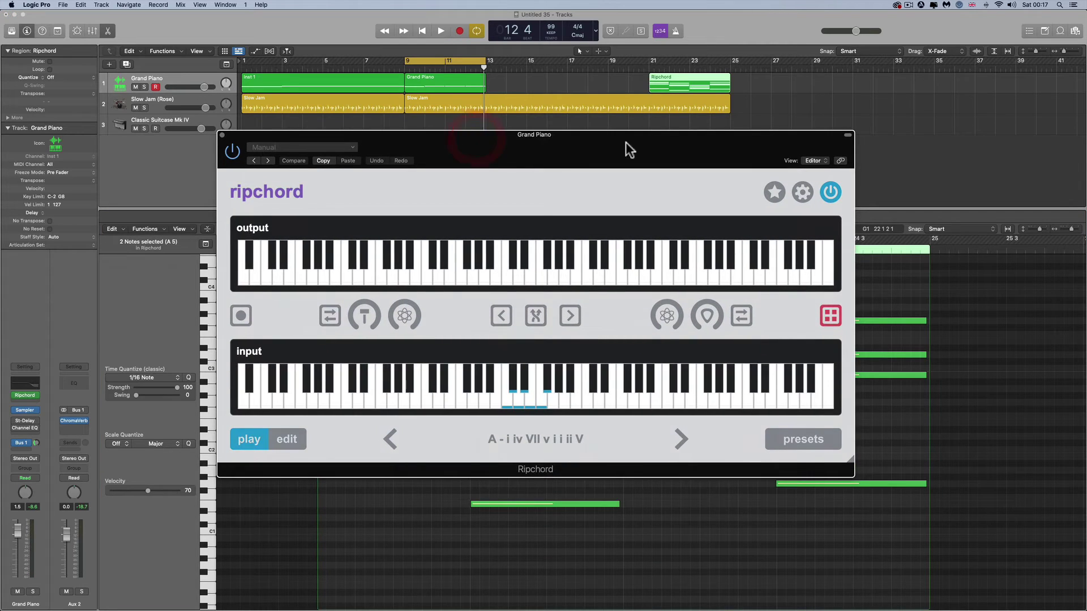
left_click_drag(626, 142, 5, 154)
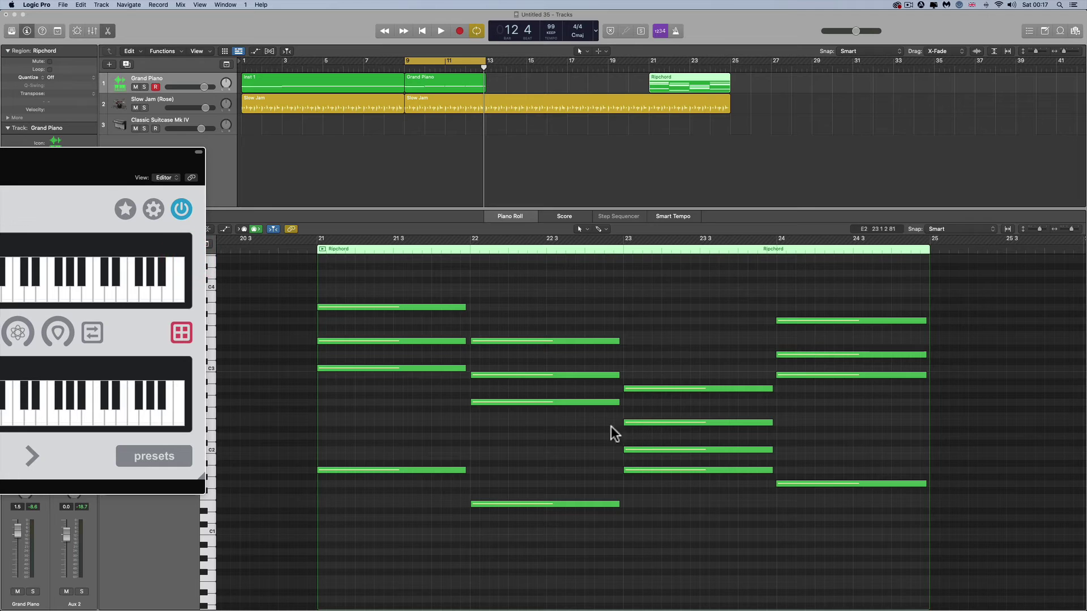
left_click_drag(164, 167, 441, 211)
left_click(595, 392)
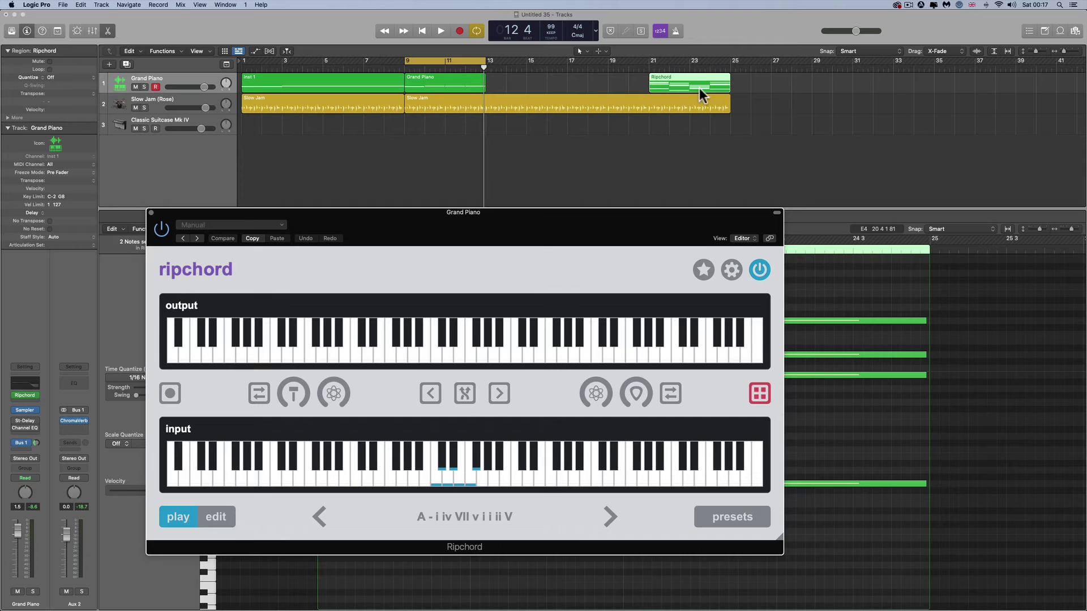
left_click(760, 270)
left_click_drag(696, 213, 165, 196)
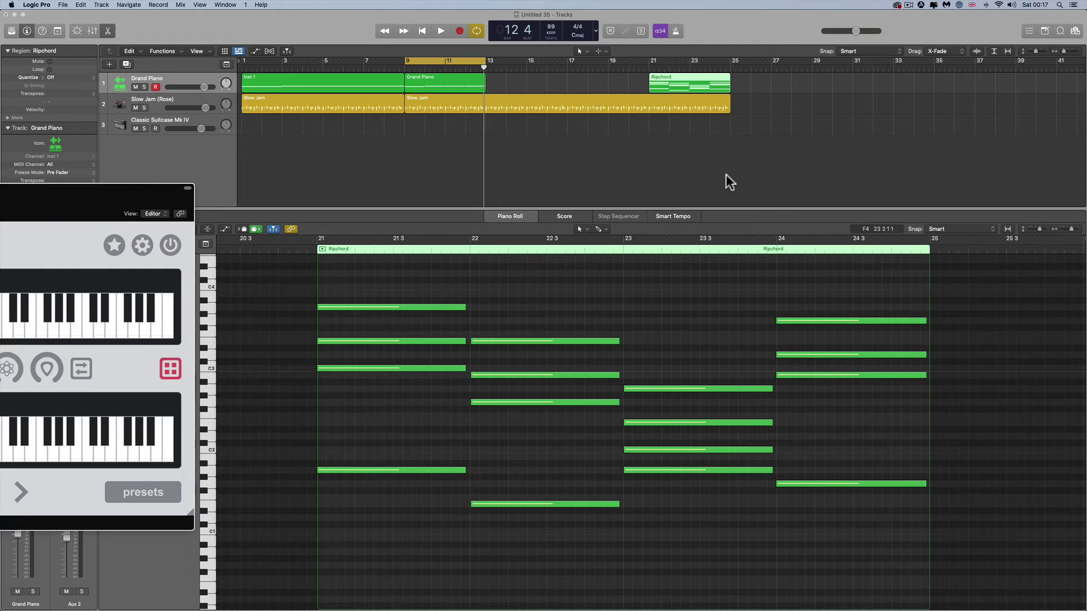
- Loop bars 21–25, audition the chords, and raise the bar 23 E2 note to C3
left_click_drag(649, 60, 730, 66)
key("space")
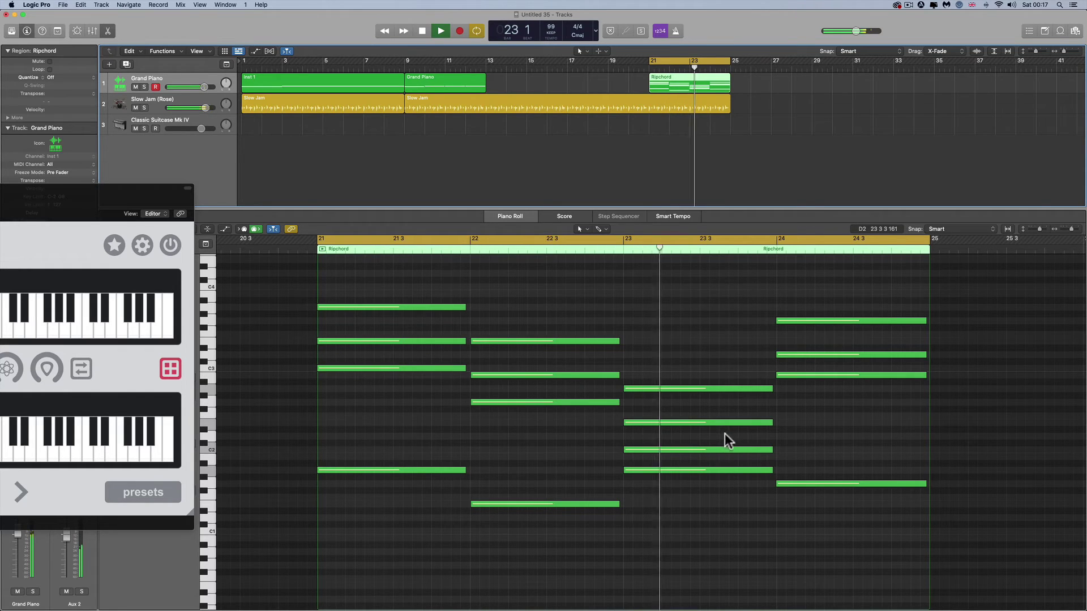
key("space")
left_click_drag(680, 422, 682, 365)
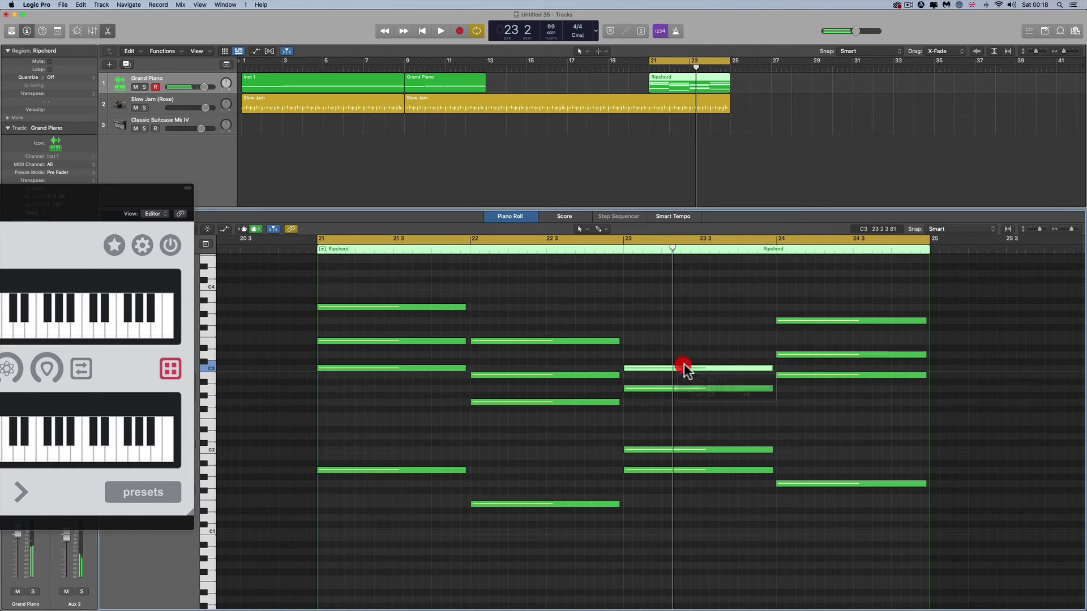
double_click(470, 248)
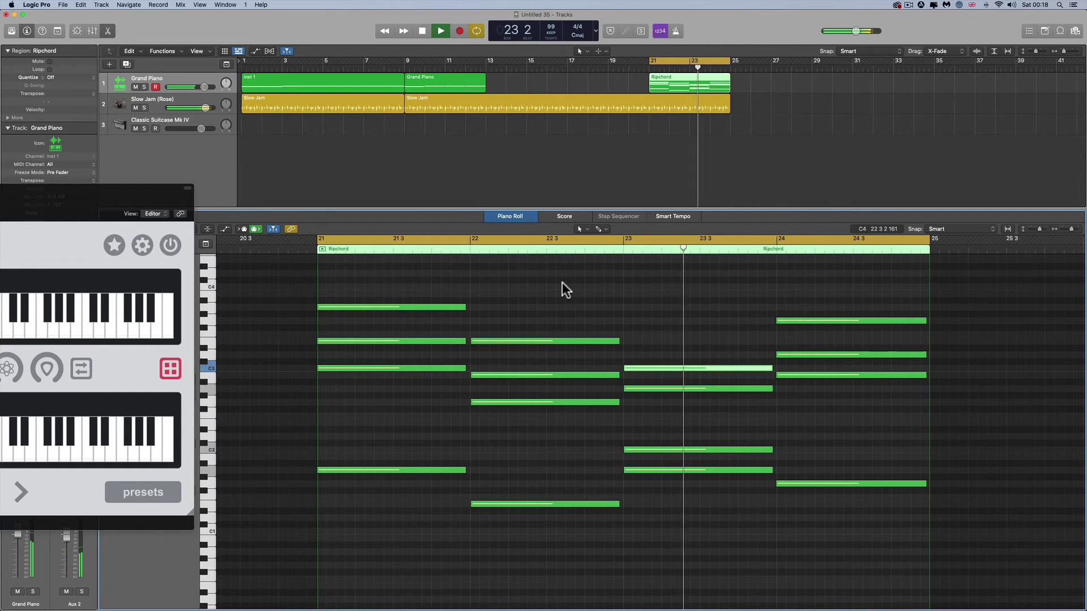
key("space")
- Delete the Ripchord region from track 1
left_click_drag(166, 196, 638, 237)
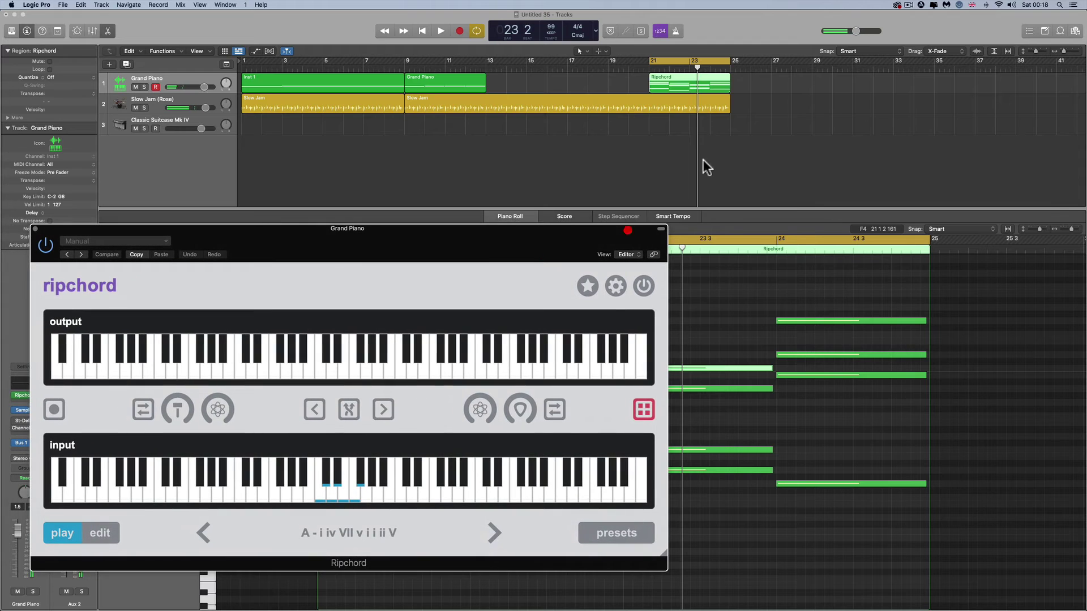
left_click(690, 85)
key("Delete")
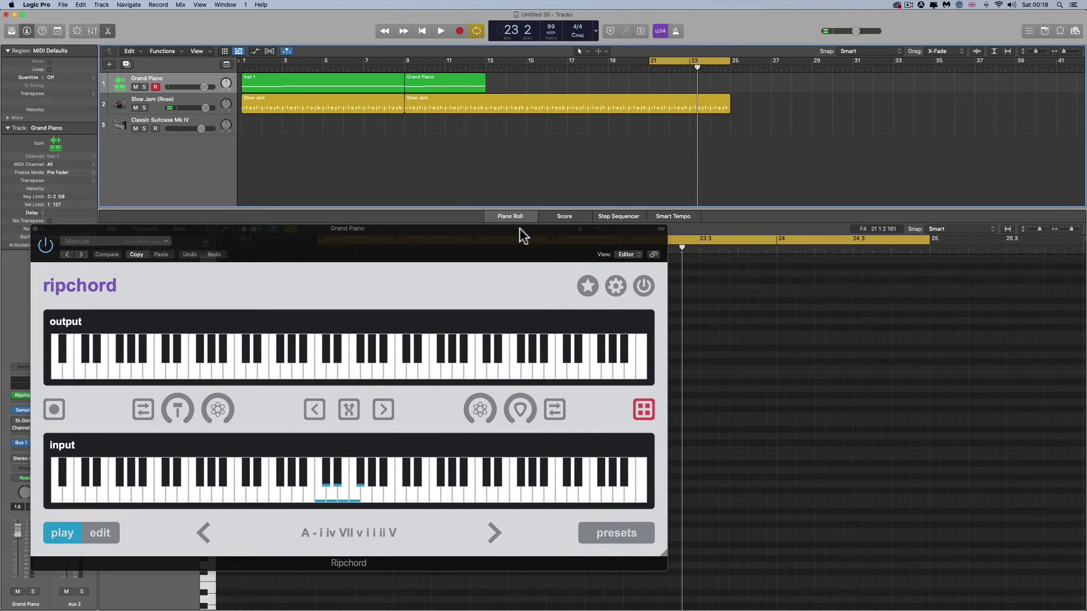
- Toggle several of Ripchord's chord playback options
left_click_drag(519, 235, 785, 158)
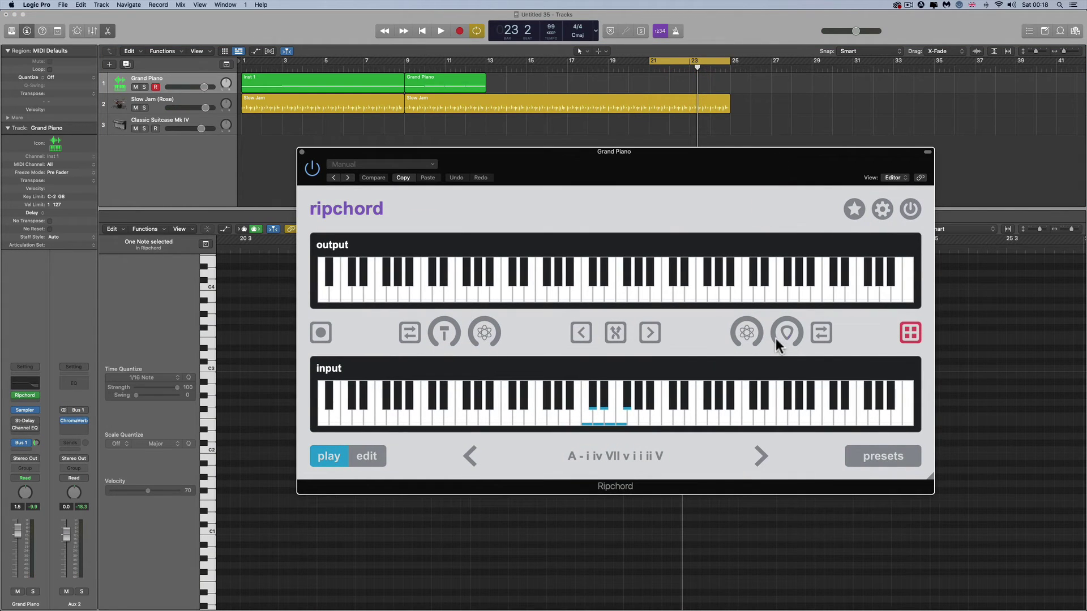
left_click(775, 338)
left_click(779, 291)
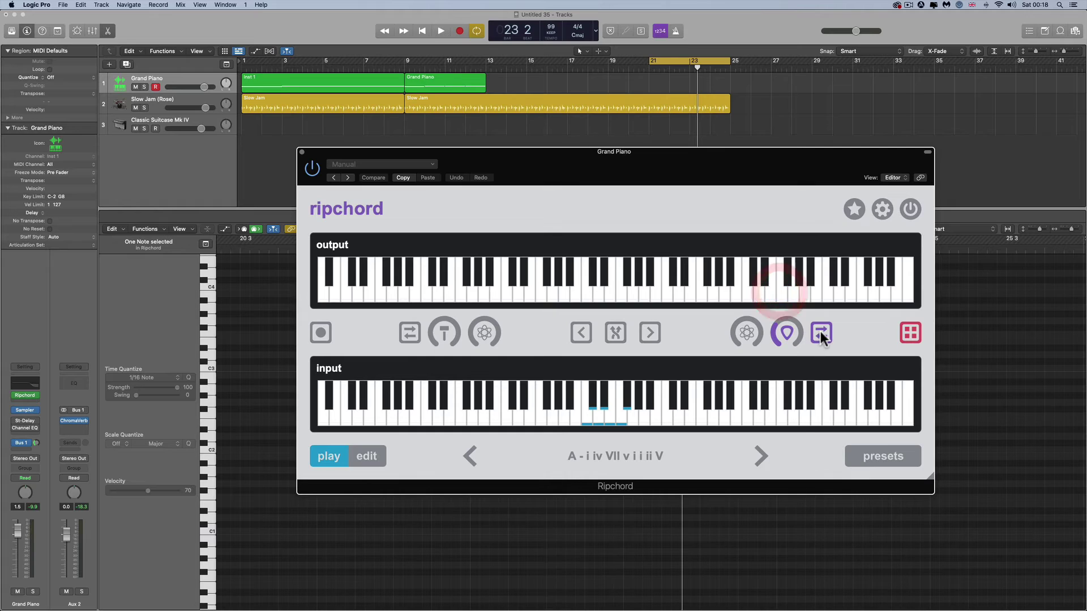
left_click(821, 333)
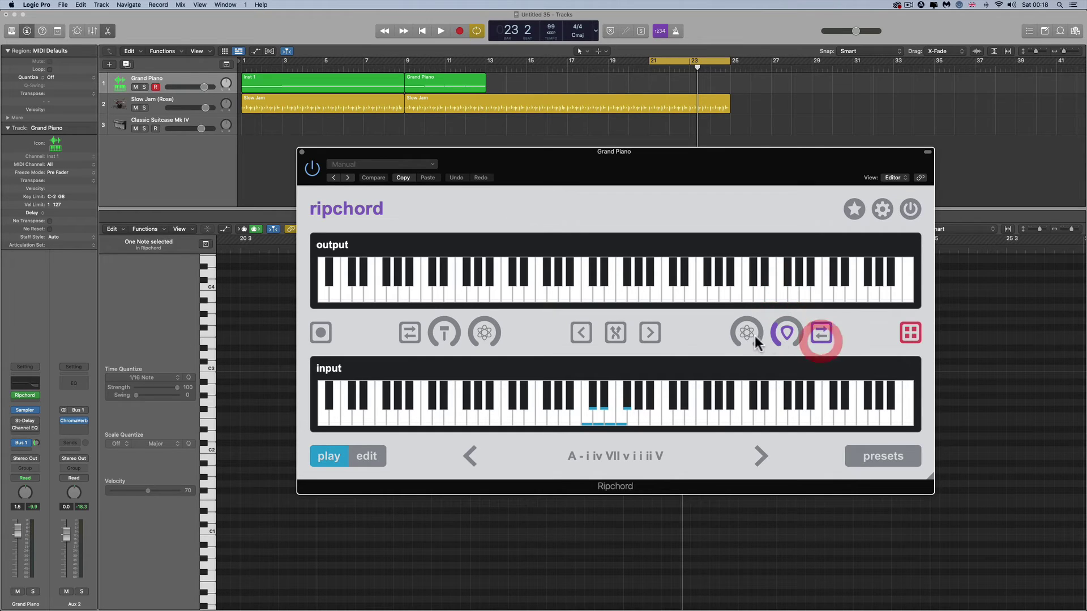
left_click(736, 334)
left_click(748, 293)
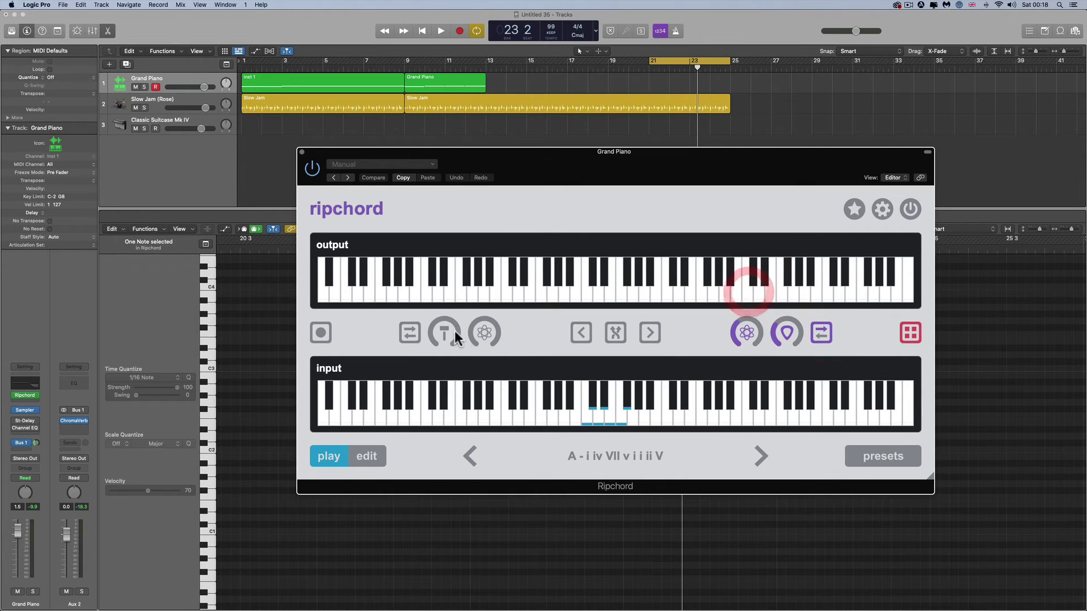
left_click(410, 334)
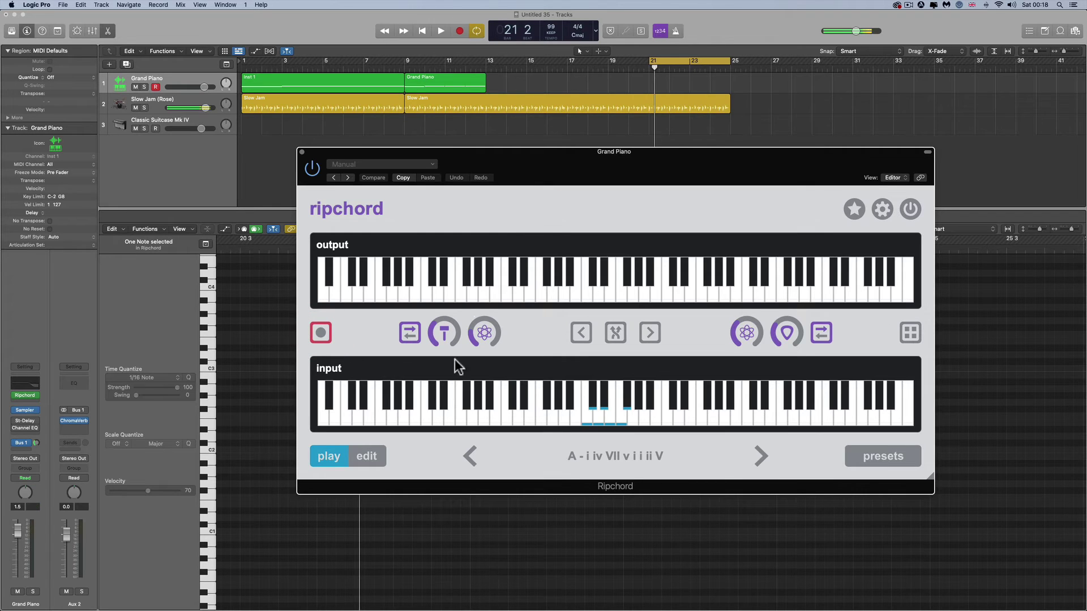
- Re-enable Ripchord, stop its chord recording, and start playback to hear the result
left_click(908, 209)
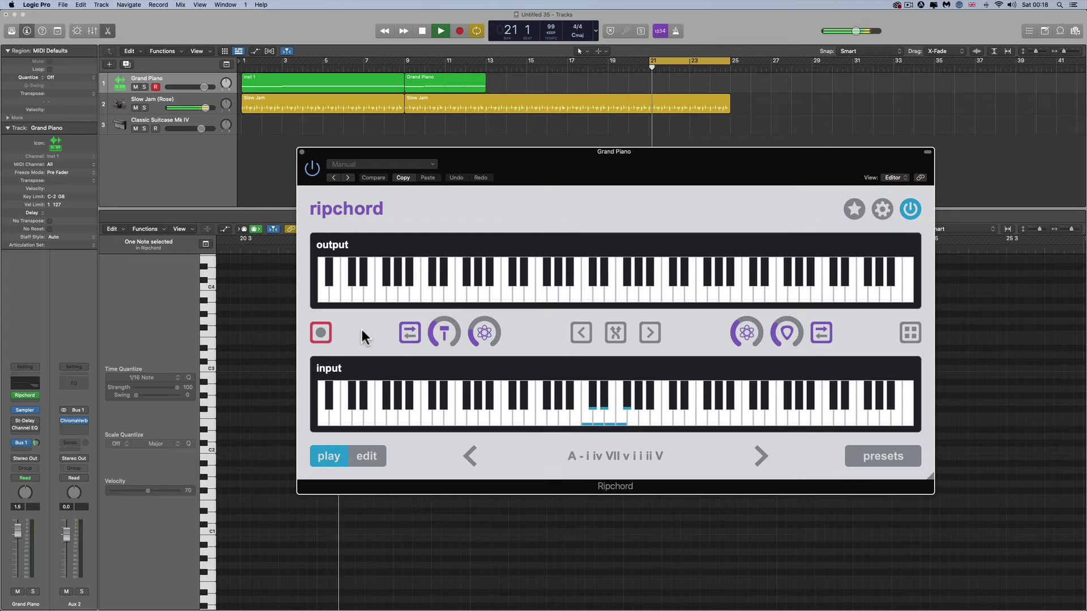
left_click(321, 330)
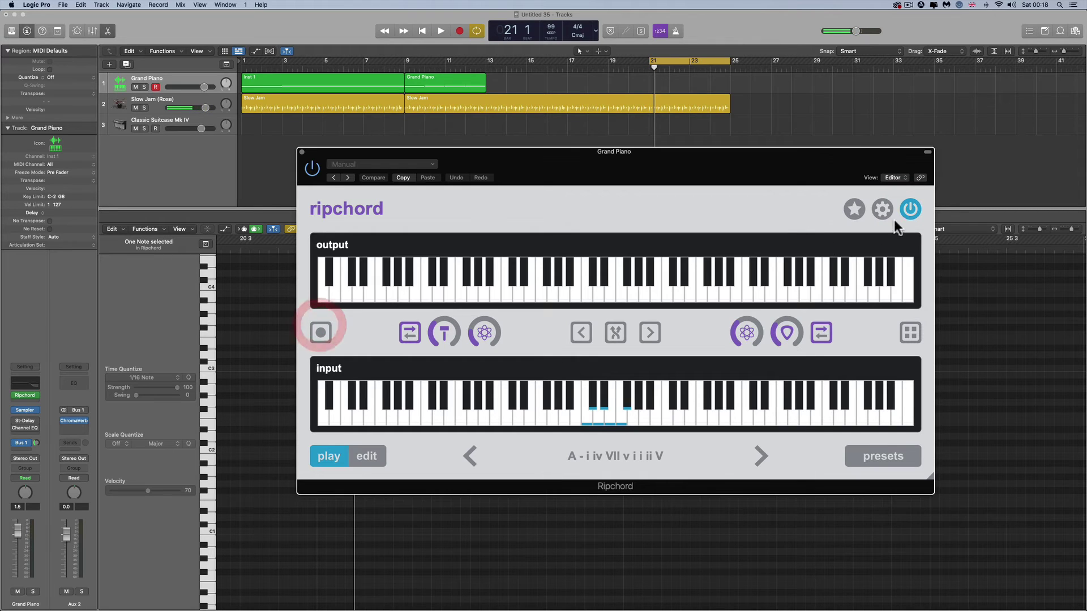
key("space")
key("space")
- Loop bars 9–13, select that Grand Piano region, arm Ripchord, and play one pass into it
left_click_drag(810, 170, 856, 513)
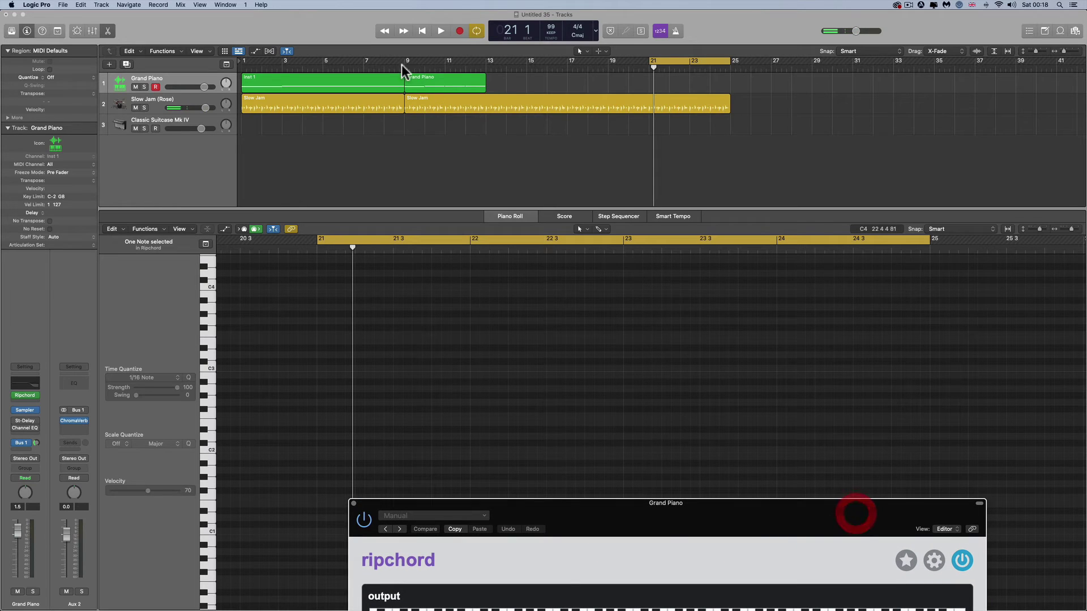
left_click_drag(411, 63, 492, 68)
left_click(451, 82)
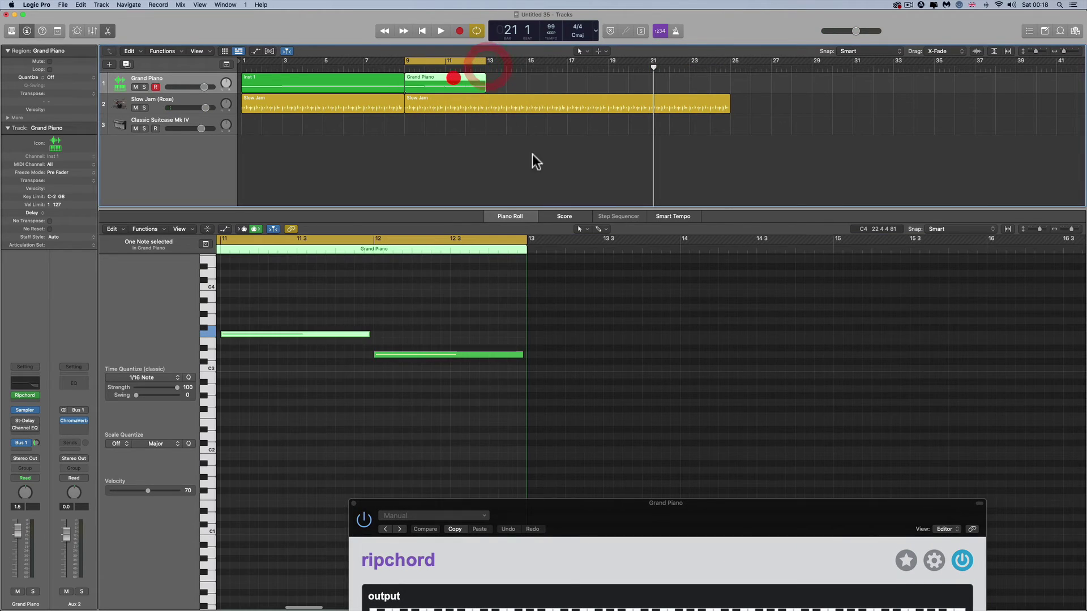
left_click_drag(627, 509, 571, 168)
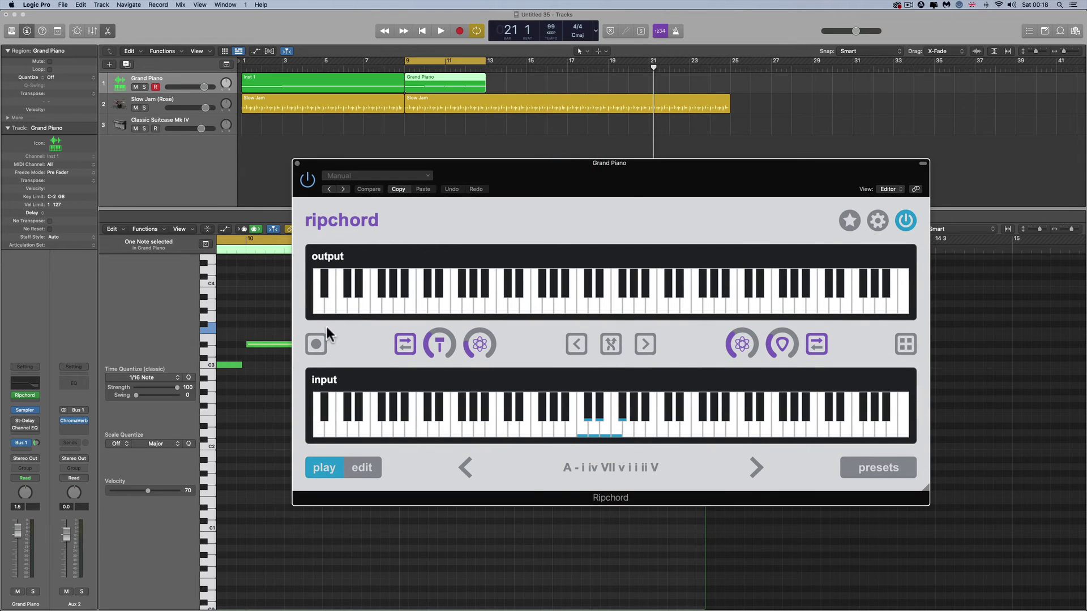
left_click(317, 344)
key("space")
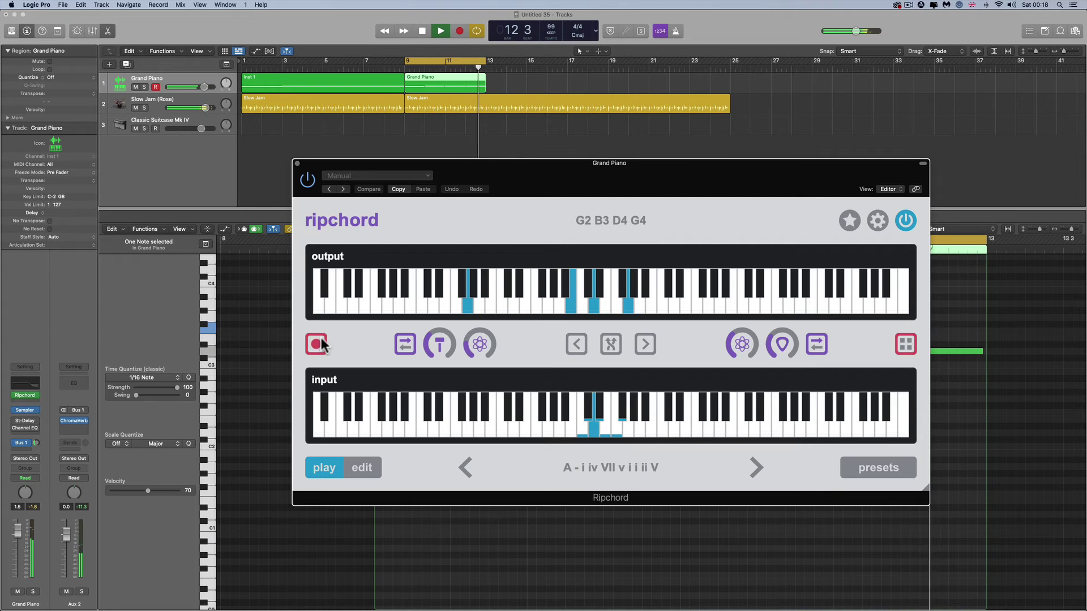
key("space")
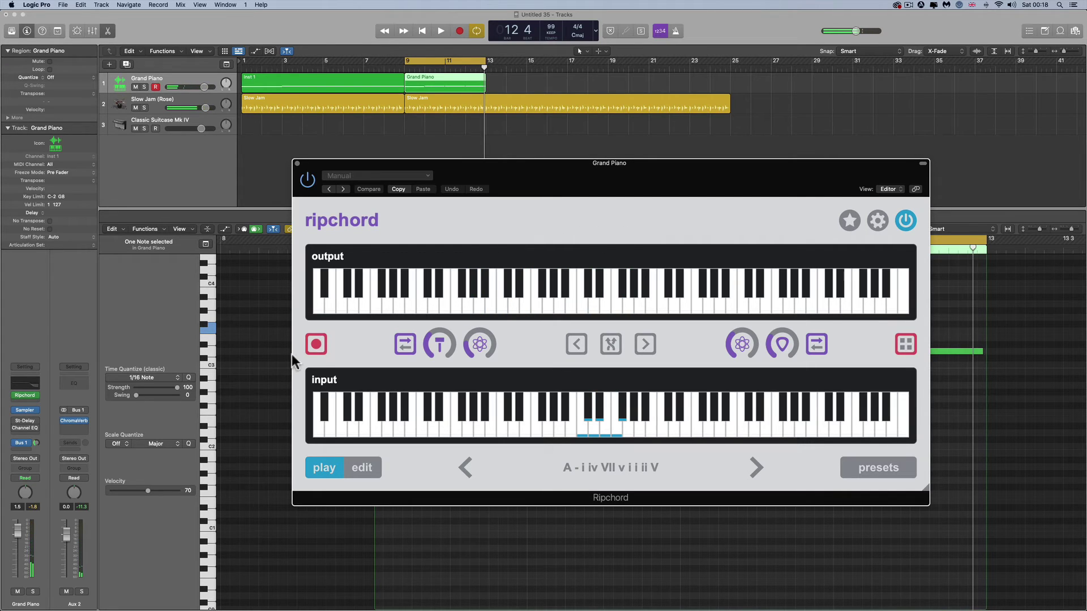
- Drop Ripchord's recorded chords onto the Grand Piano track without tempo, move them to bar 21, and play
left_click_drag(313, 346, 630, 77)
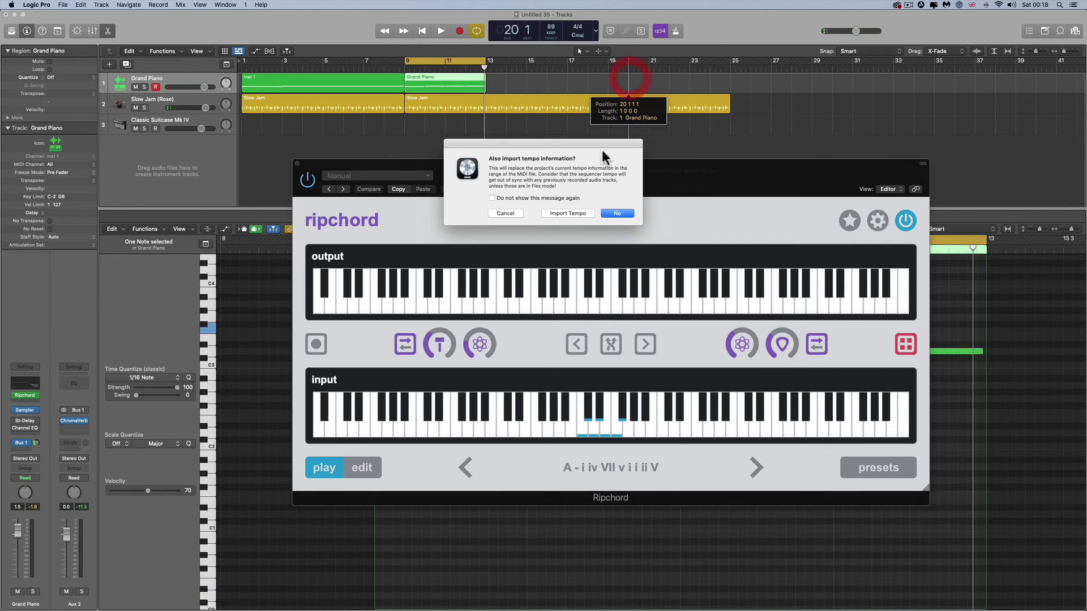
left_click(611, 214)
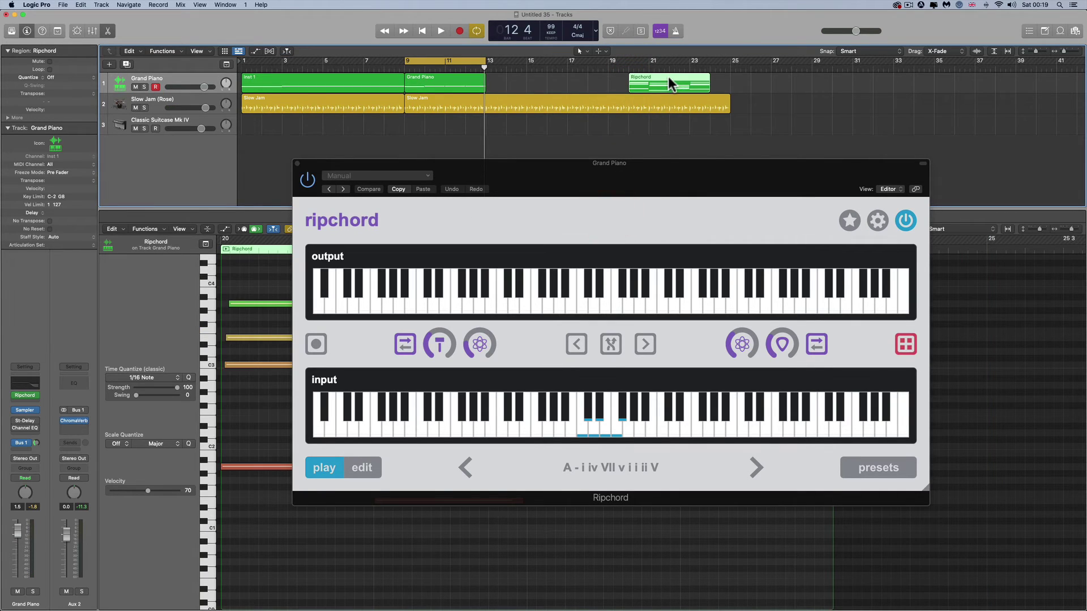
left_click_drag(668, 77, 731, 62)
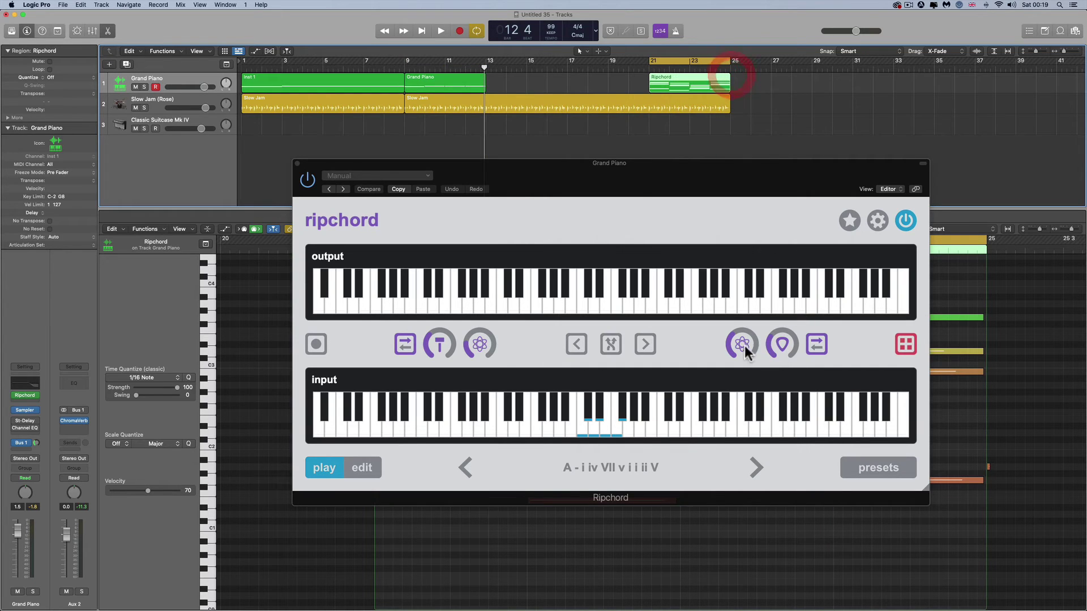
left_click_drag(821, 164, 88, 199)
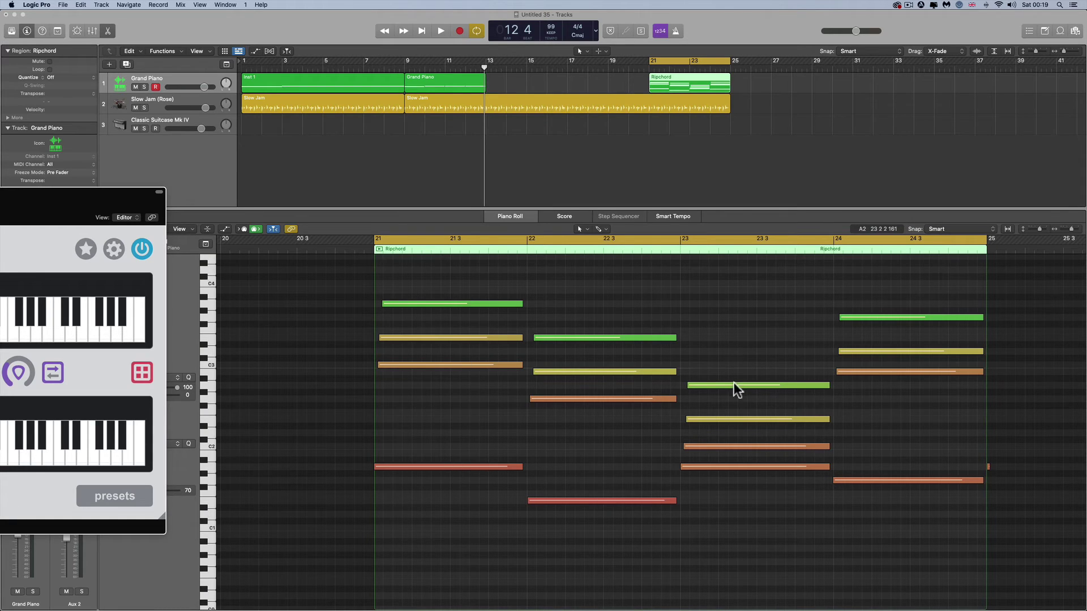
left_click(986, 467)
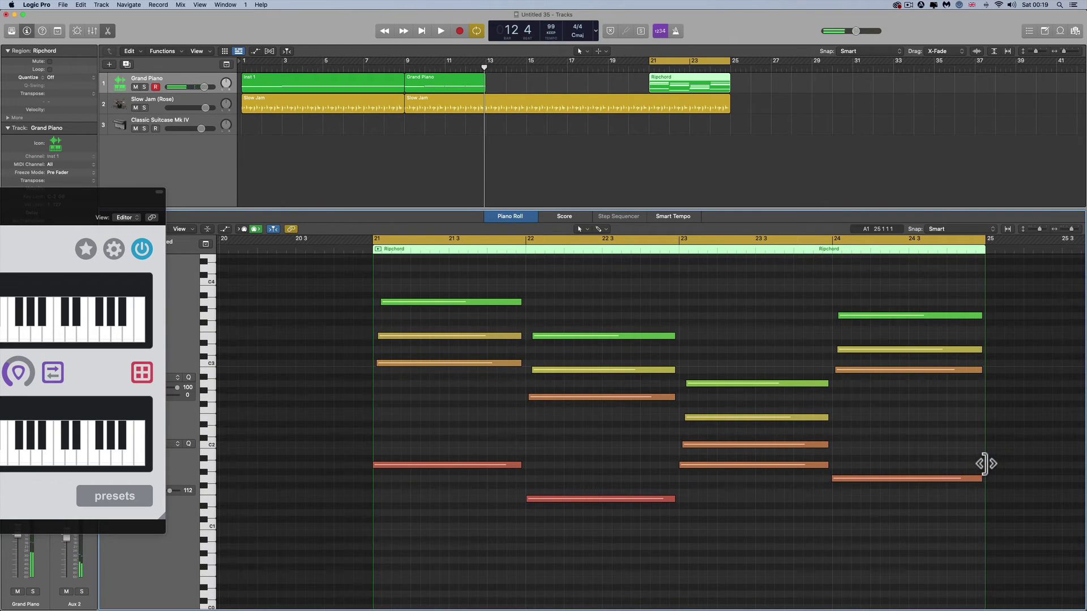
key("space")
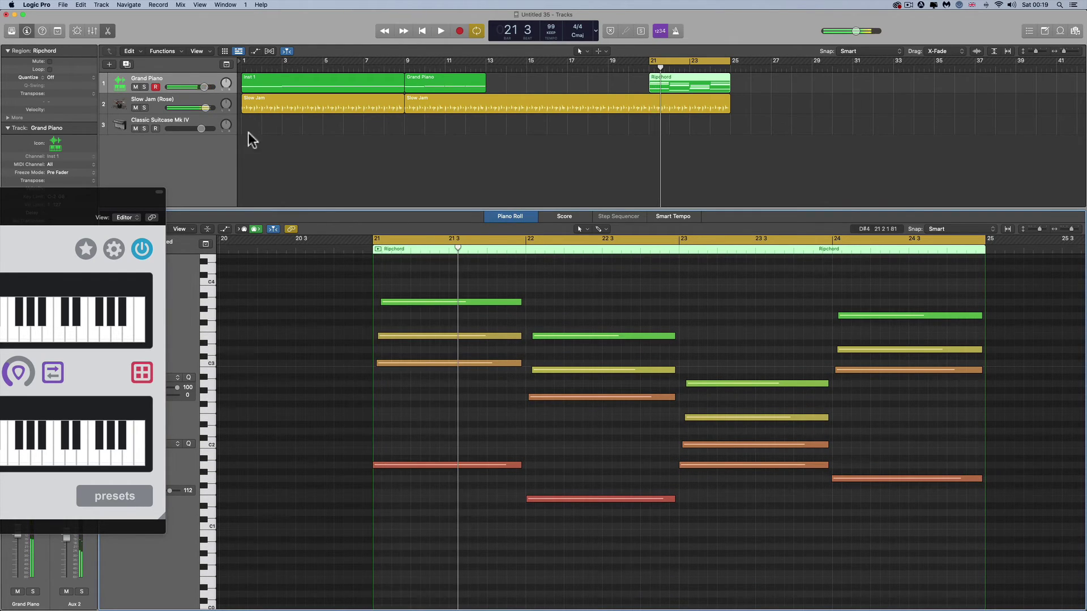
- Turn down the Grand Piano track, select all 16 chord notes, and lower their velocity to 50
left_click_drag(205, 86, 196, 87)
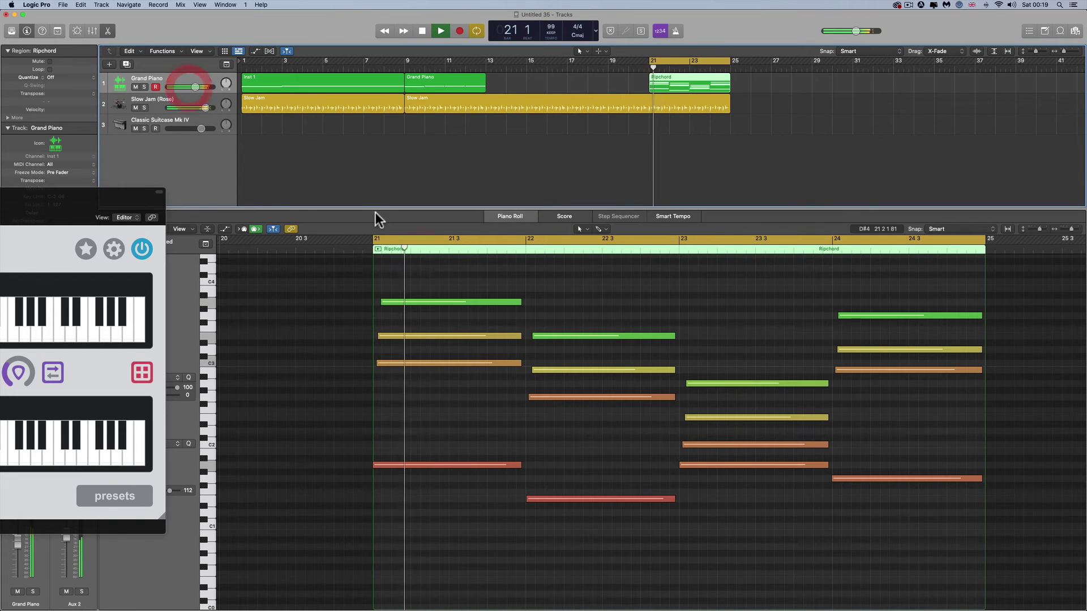
key("space")
left_click_drag(345, 277, 990, 557)
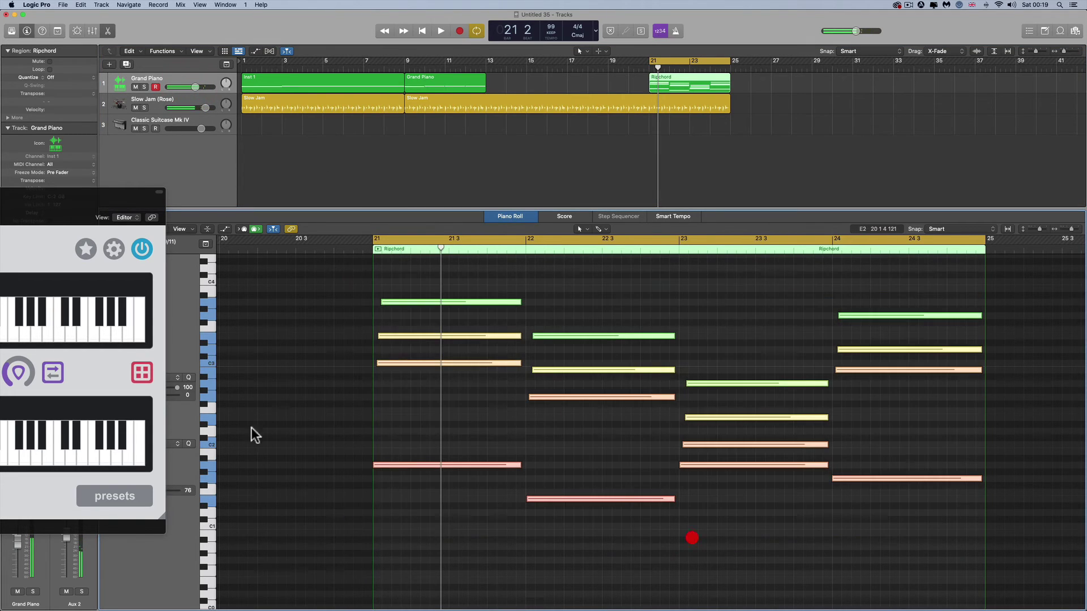
left_click_drag(113, 203, 42, 154)
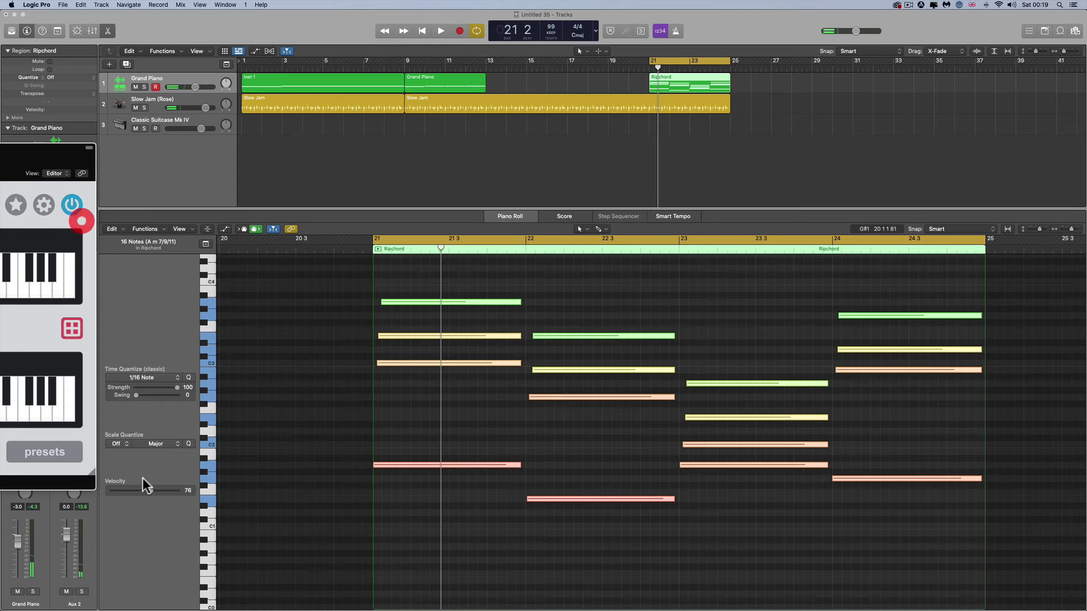
left_click_drag(149, 490, 137, 489)
key("space")
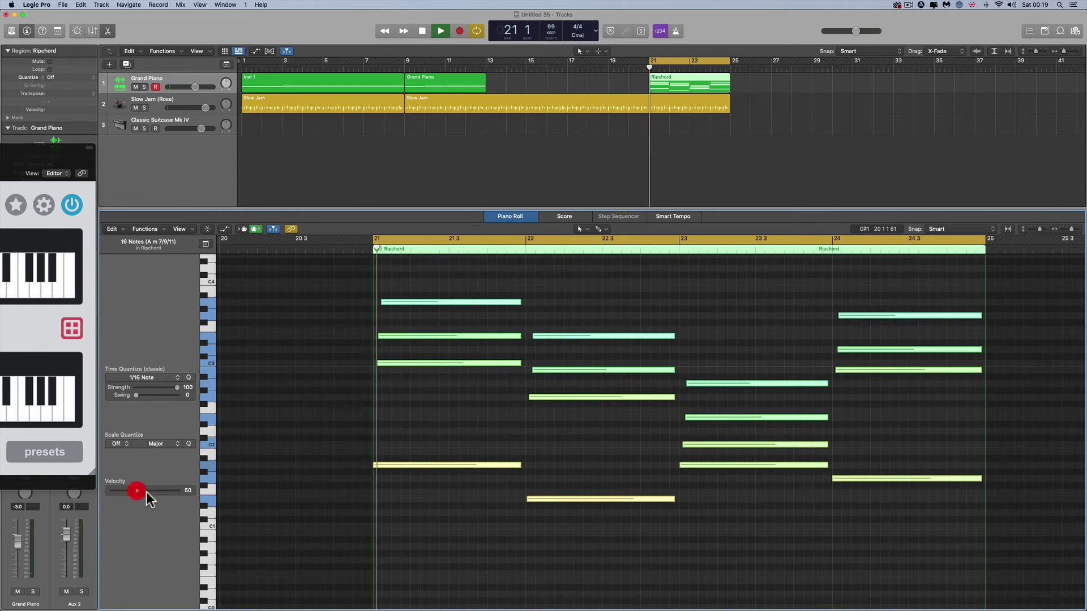
- Bypass Ripchord and readjust the chord notes' velocity to around 77 while playing back
left_click_drag(55, 154, 218, 167)
left_click(502, 231)
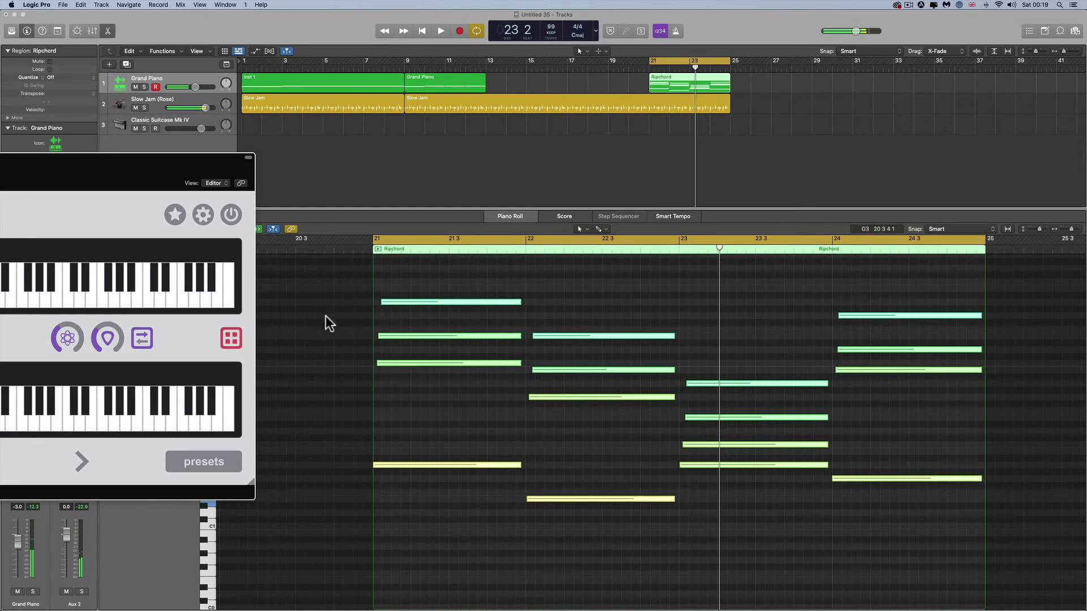
left_click_drag(172, 158, 175, 61)
left_click_drag(143, 491, 153, 491)
key("space")
left_click(150, 492)
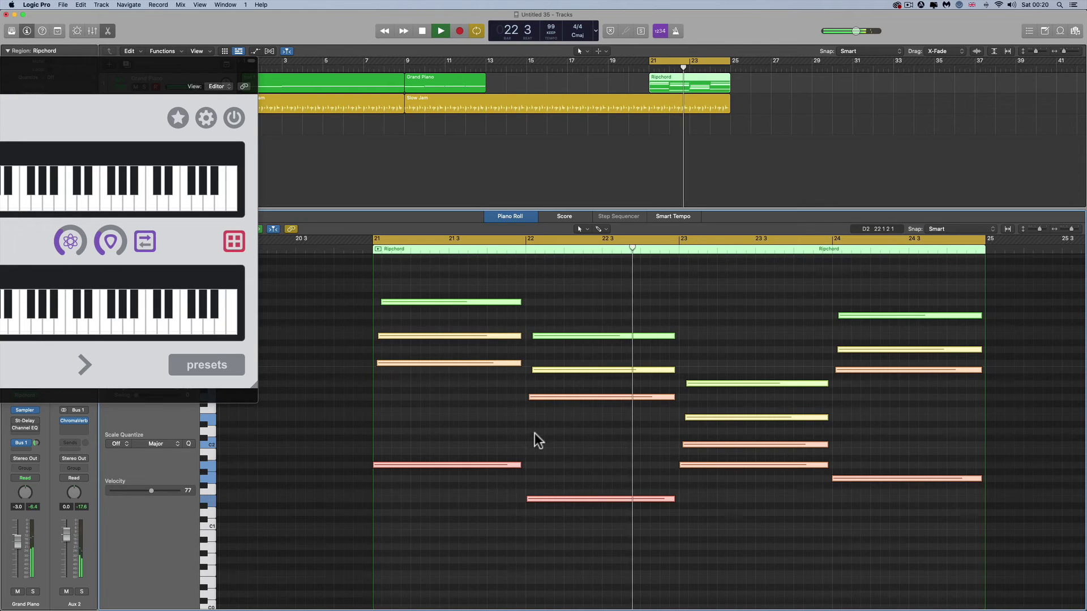
- With the Pencil tool, draw two short melody notes around bar 21 3 and audition them
key("space")
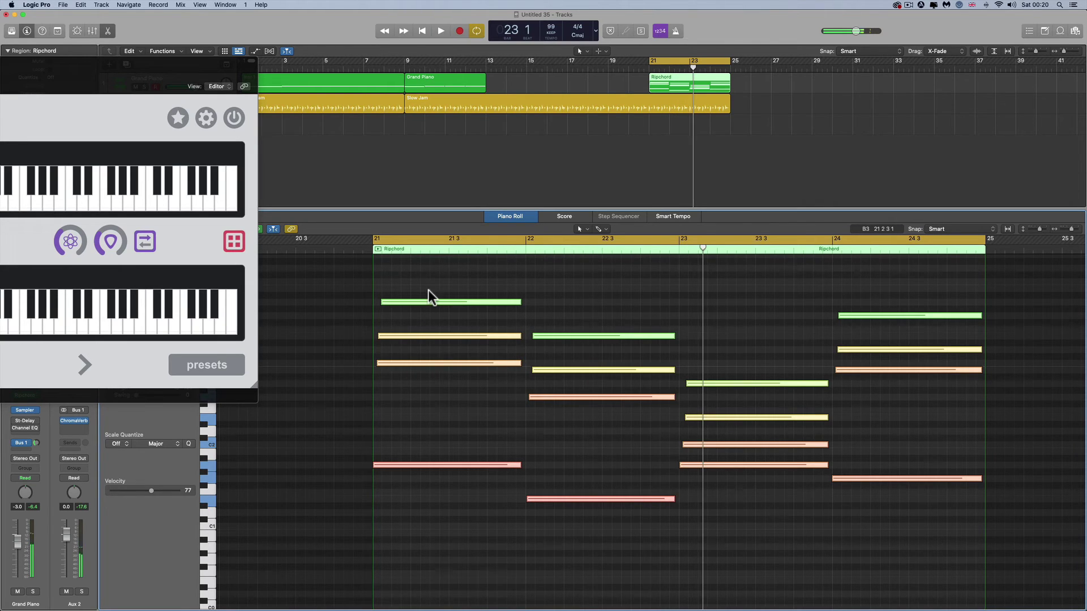
key("space")
key("space")
key("t")
left_click(480, 295)
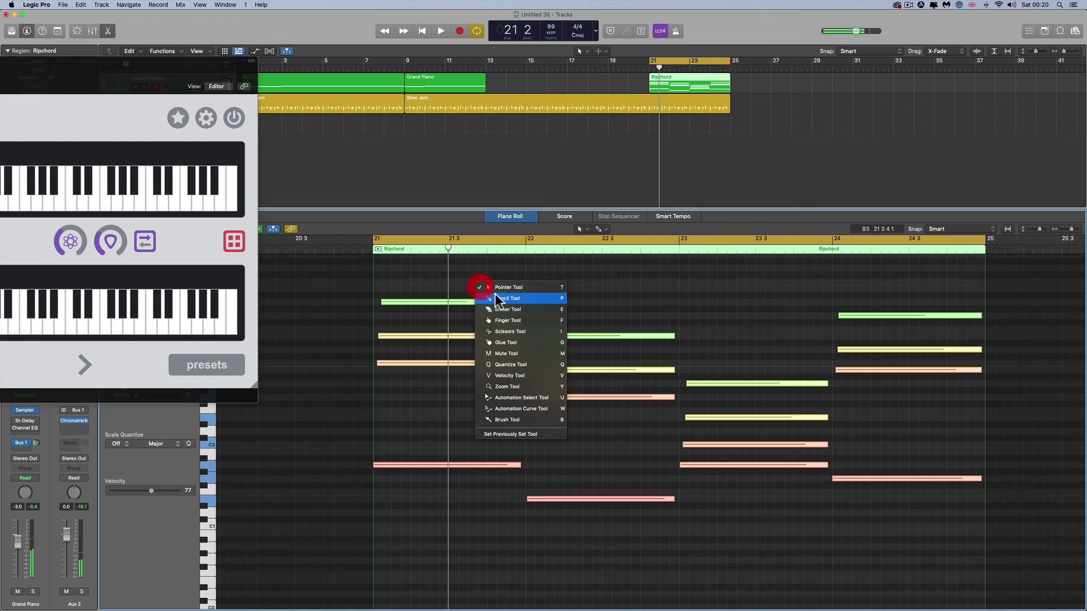
scroll(470, 300, "up", 2)
left_click(450, 295)
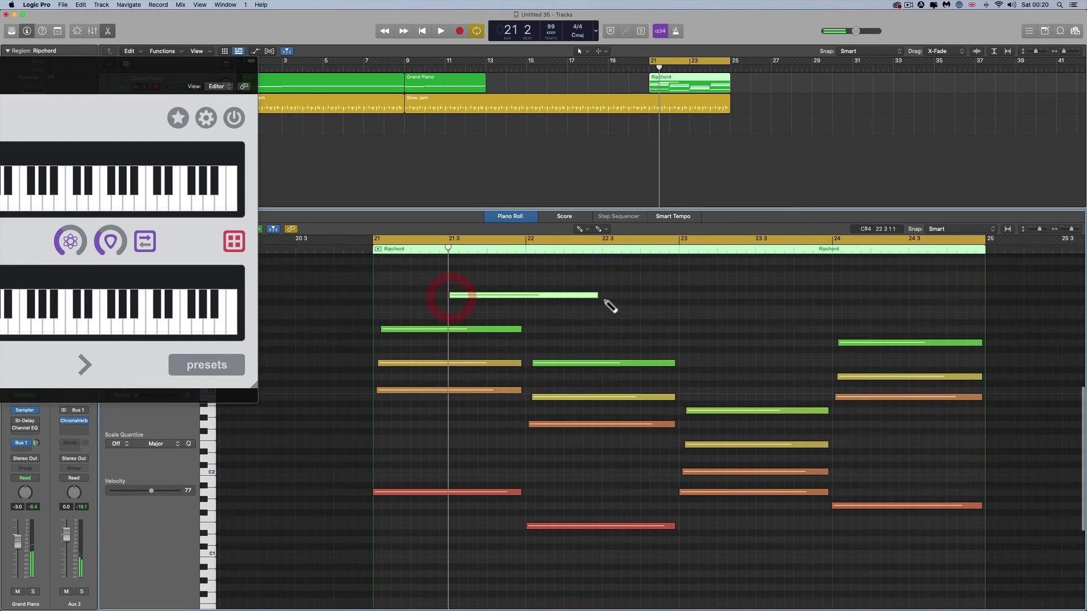
left_click_drag(593, 295, 472, 296)
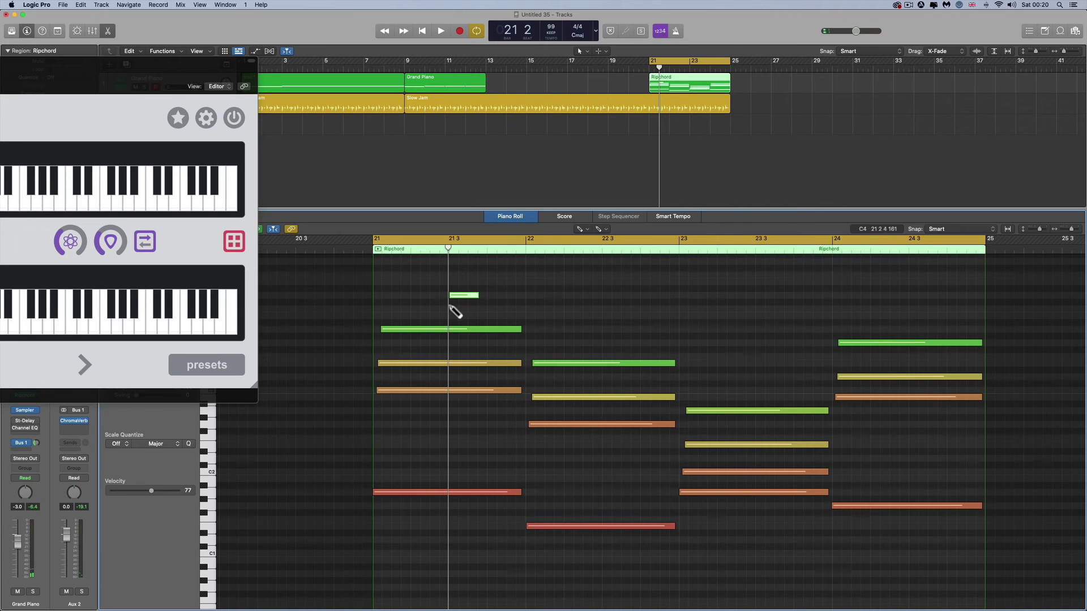
left_click_drag(455, 296, 456, 309)
left_click_drag(476, 314, 491, 317)
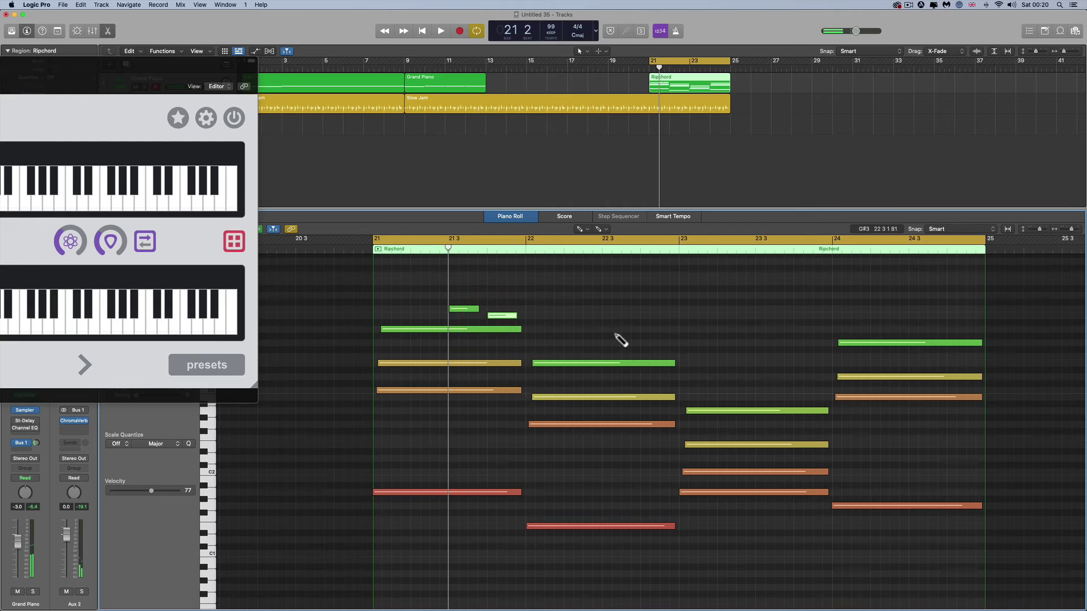
key("space")
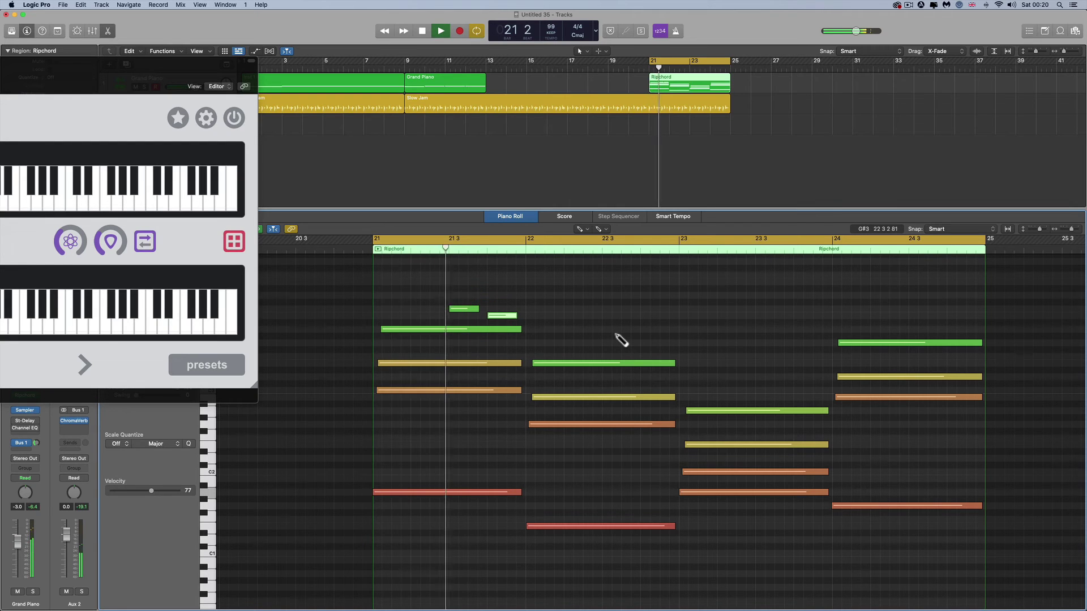
key("space")
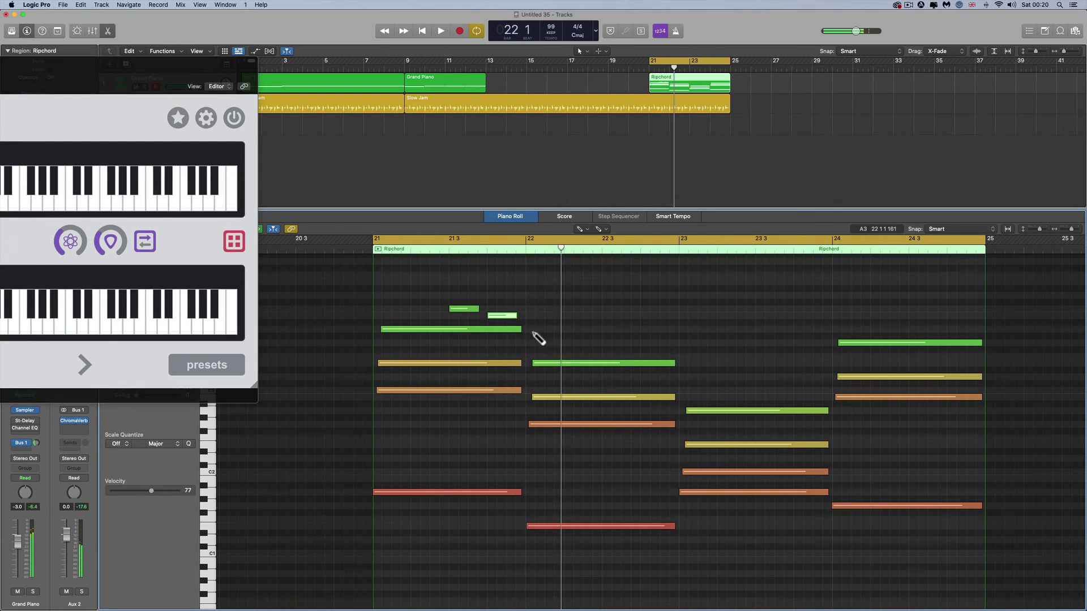
- Add a G3 note at bar 22, adjust its start and length, and lengthen the B3 note
left_click(530, 329)
mouse_move(537, 329)
left_mouse_down()
mouse_move(539, 347)
mouse_move(670, 345)
mouse_move(679, 356)
left_mouse_up()
key("space")
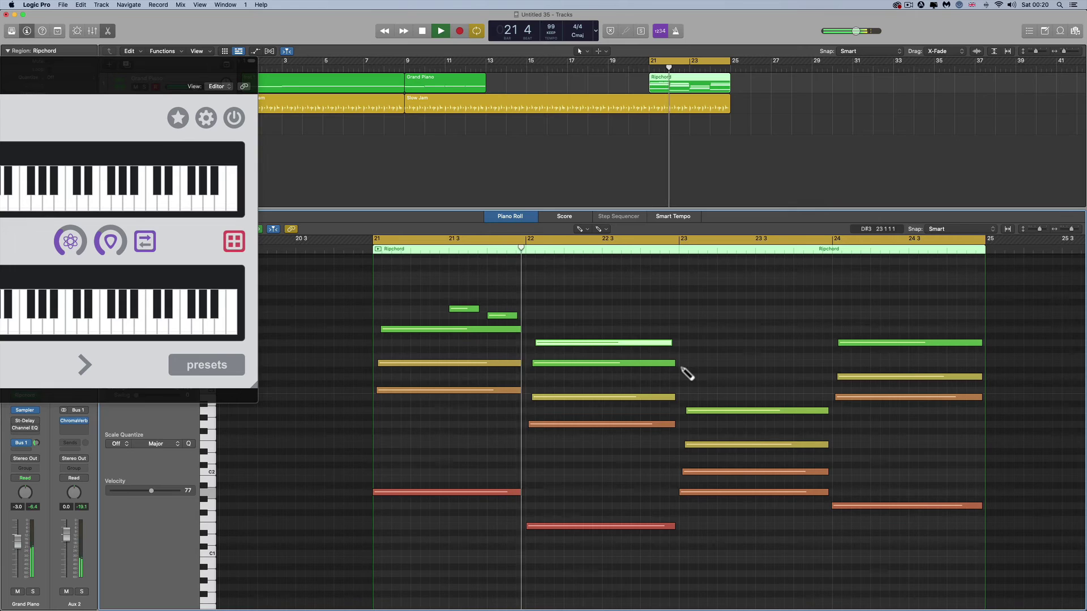
key("space")
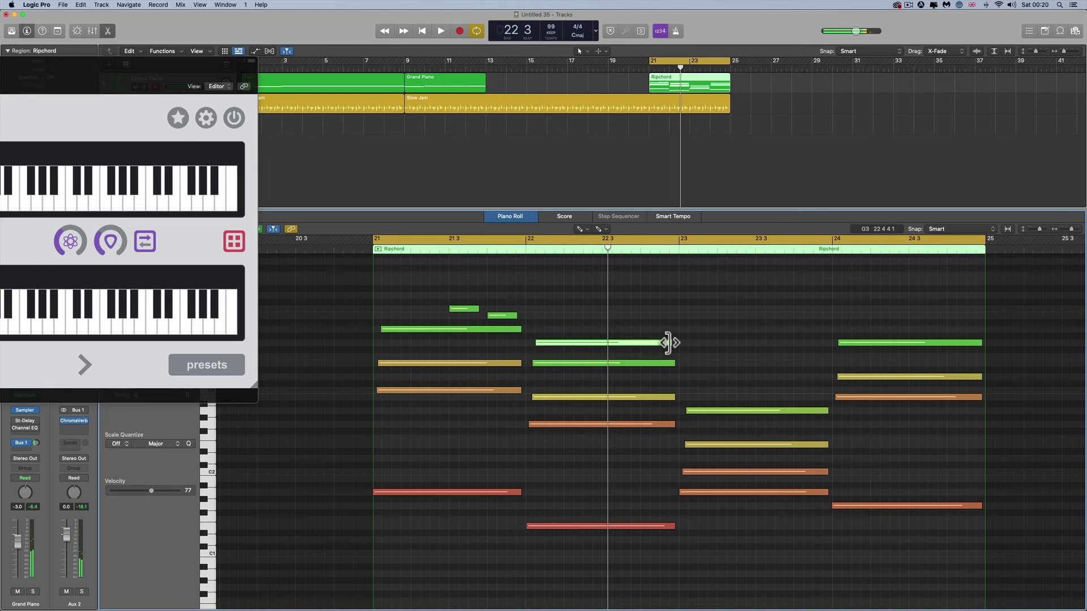
mouse_move(668, 343)
left_mouse_down()
mouse_move(619, 342)
mouse_move(674, 345)
left_mouse_up()
left_click_drag(536, 343, 594, 342)
left_click_drag(516, 315, 588, 316)
key("space")
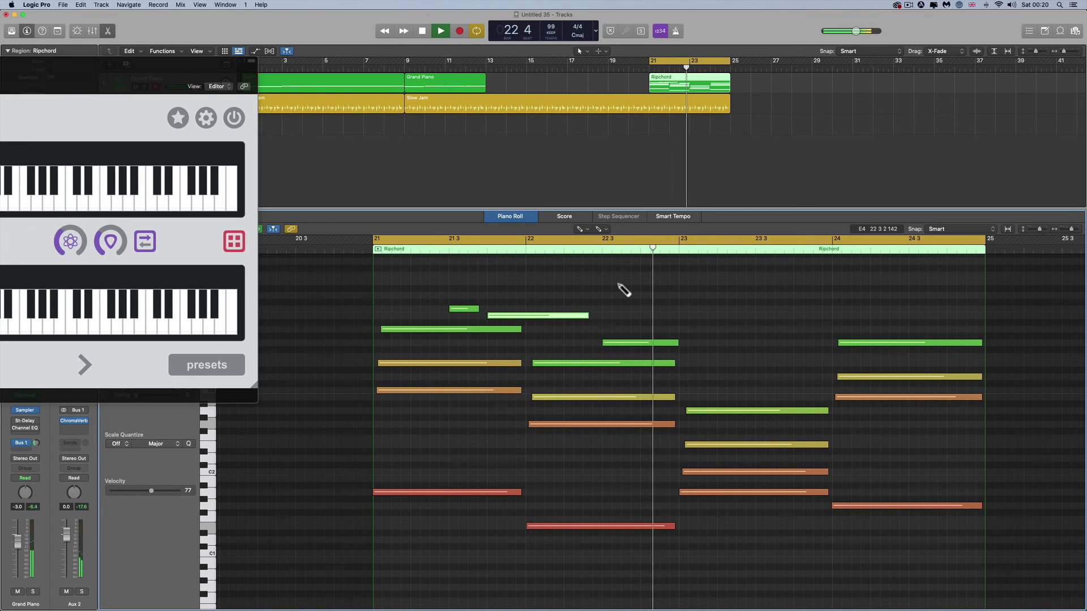
key("space")
- Switch back to the Pointer tool and delete the two short notes near bar 21 3
right_click(504, 301)
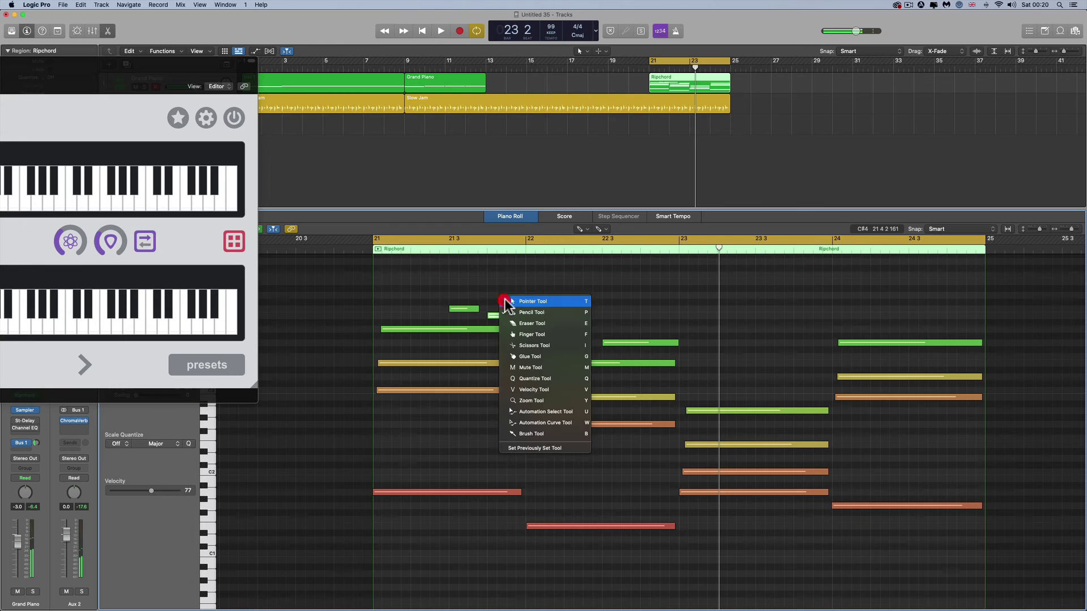
left_click(508, 302)
left_click_drag(446, 294, 638, 321)
key("BackSpace")
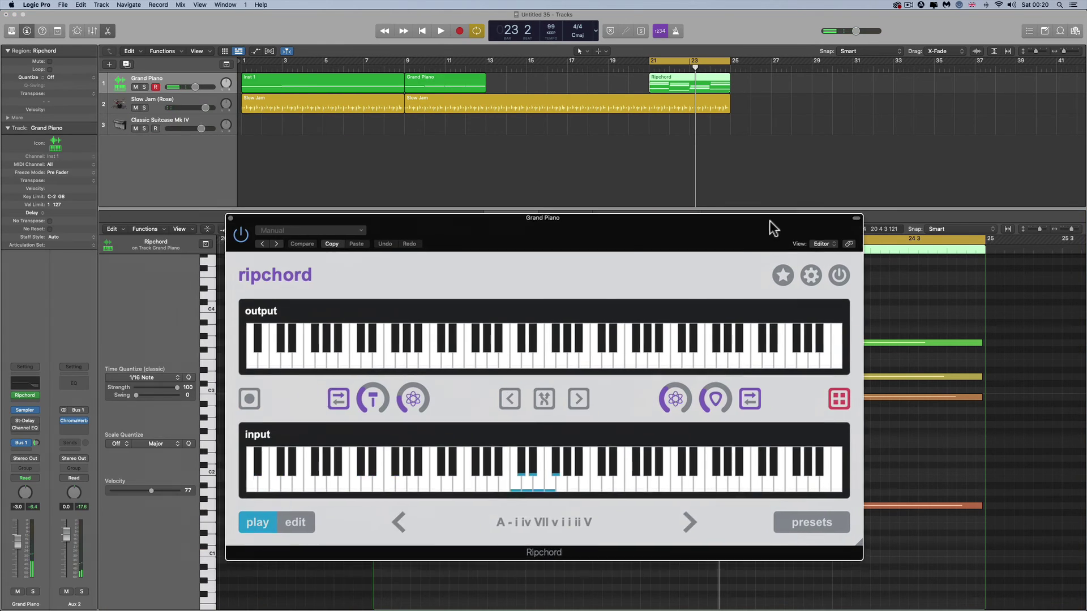
- Loop bars 9–13, then try Ripchord's dark colour mode and switch it back to light
left_click_drag(405, 60, 488, 68)
left_click_drag(611, 211, 617, 199)
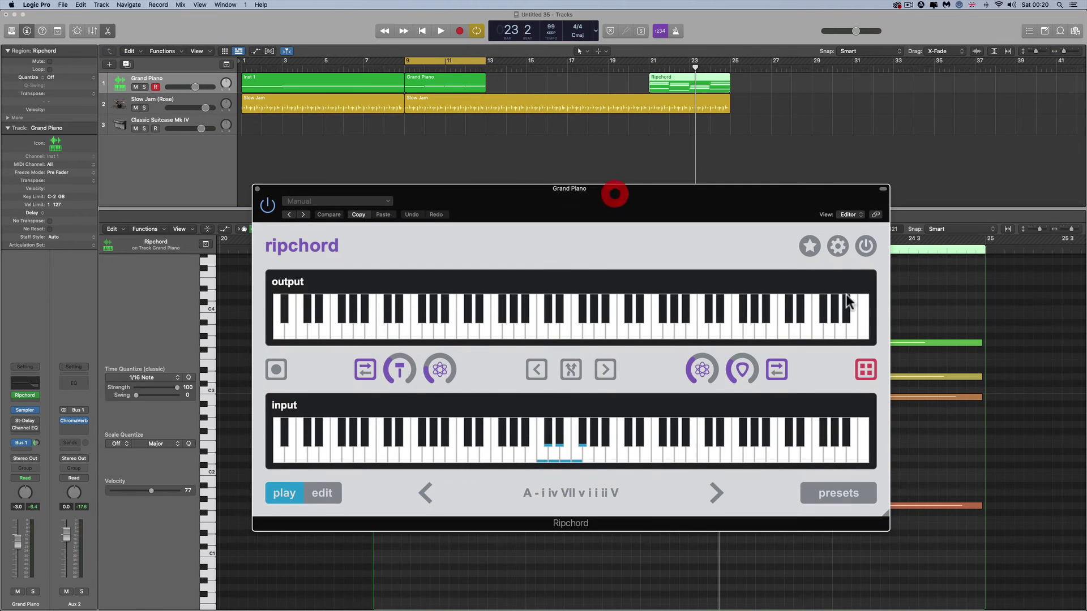
left_click(838, 247)
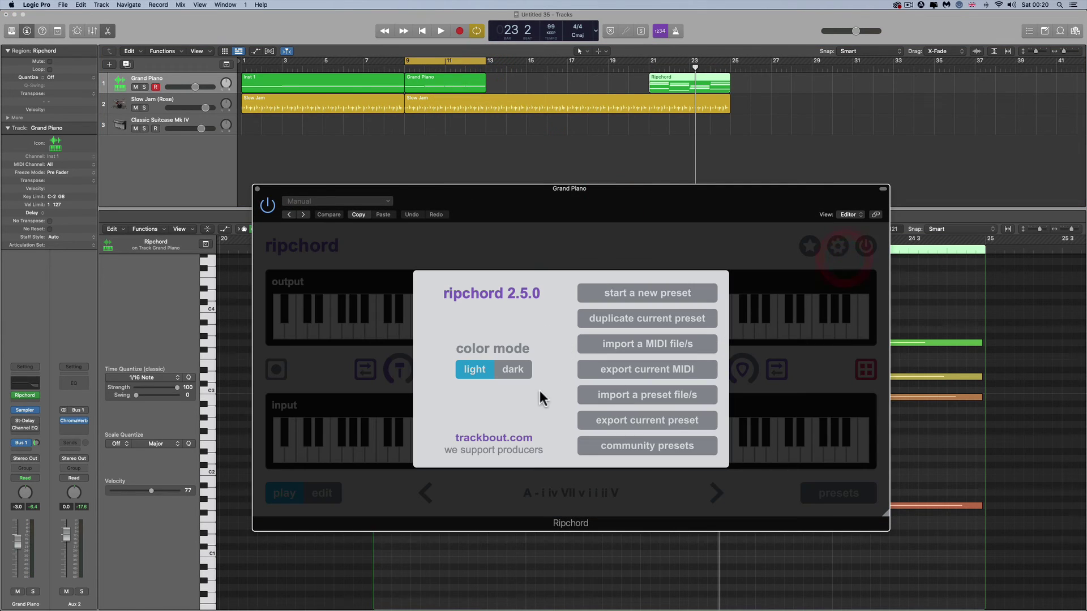
left_click(512, 371)
left_click(530, 231)
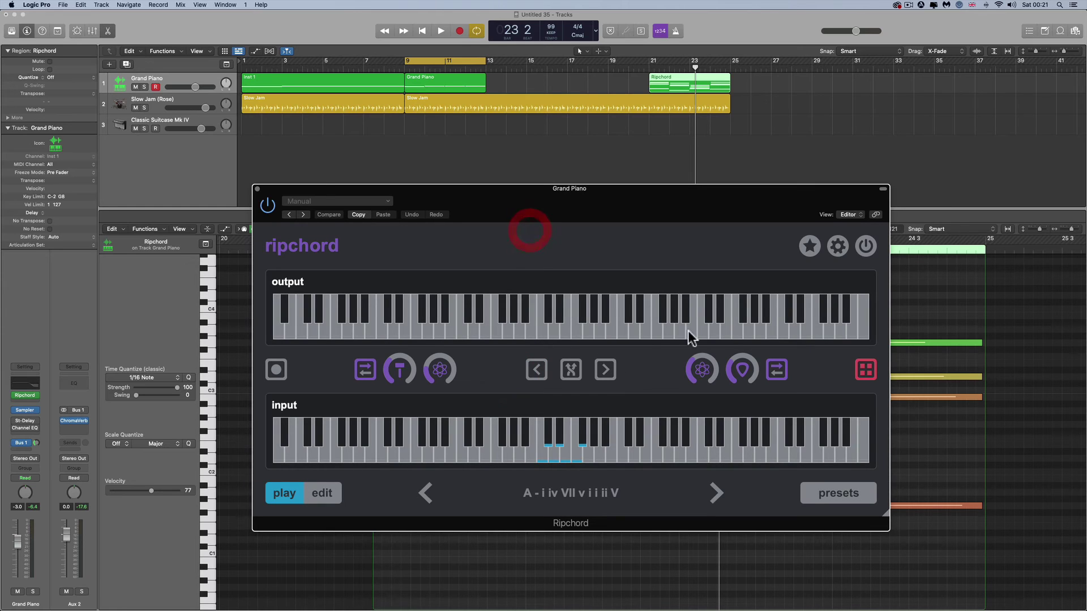
left_click(837, 247)
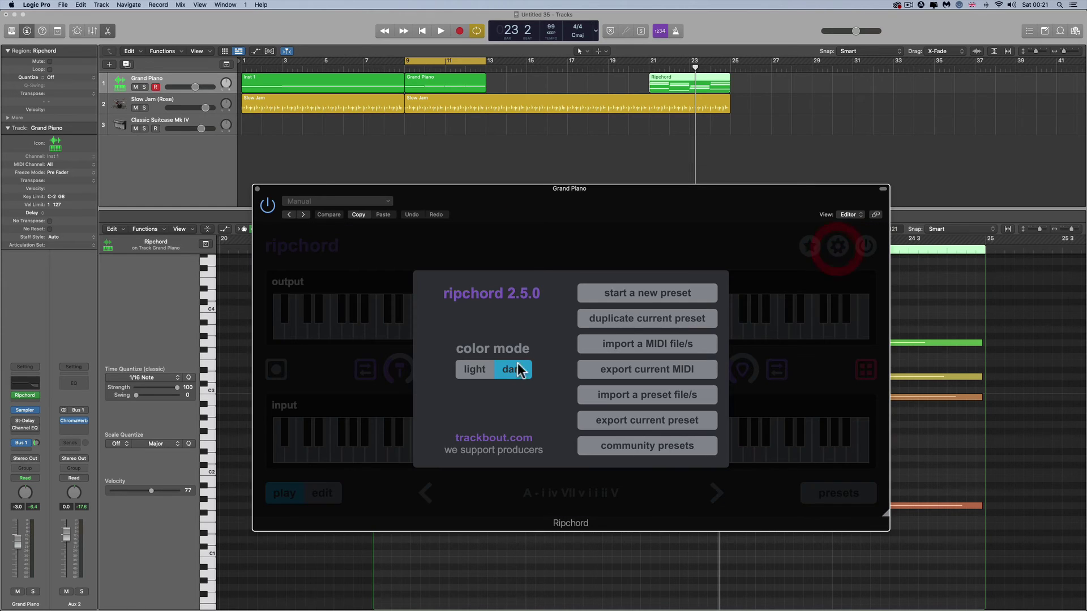
left_click(490, 371)
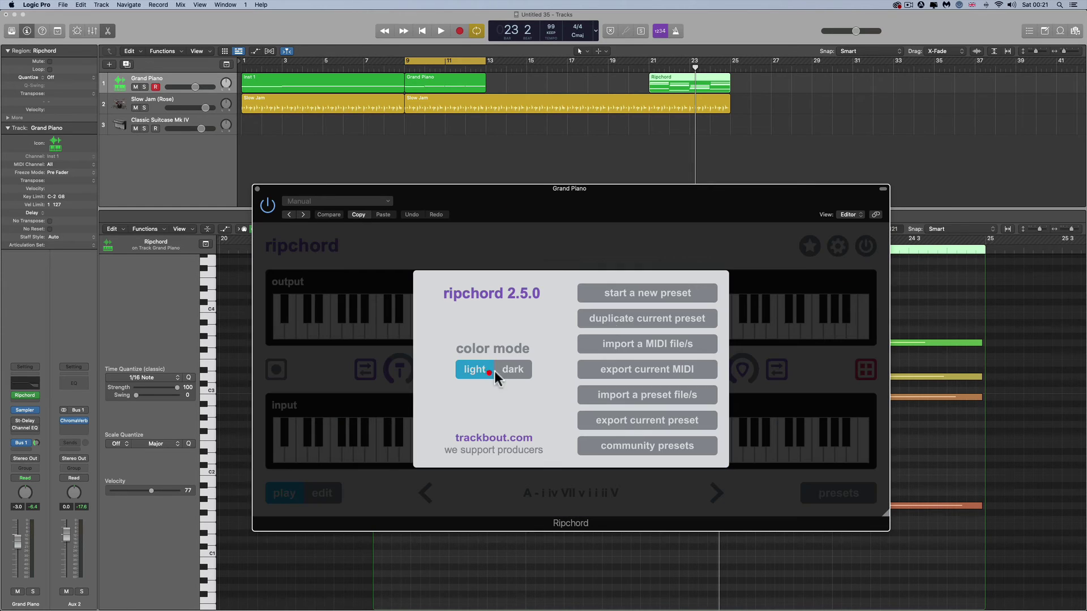
- Choose 'start a new preset' in Ripchord's settings to get blank keyboards in edit mode
left_click(644, 293)
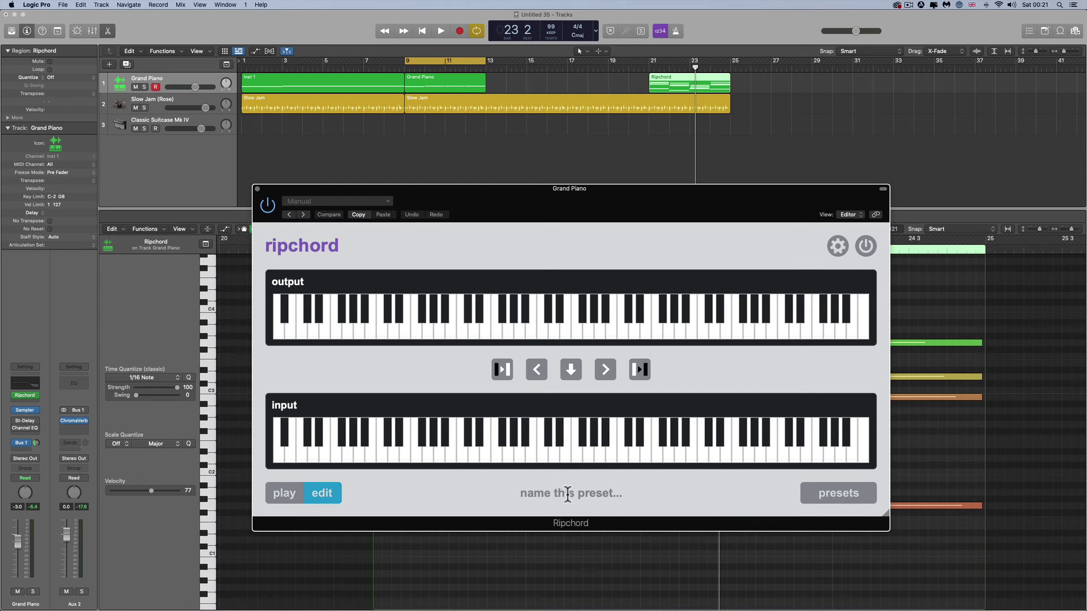
- Switch Ripchord to play mode and browse the preset list, checking the current favorites
left_click(292, 498)
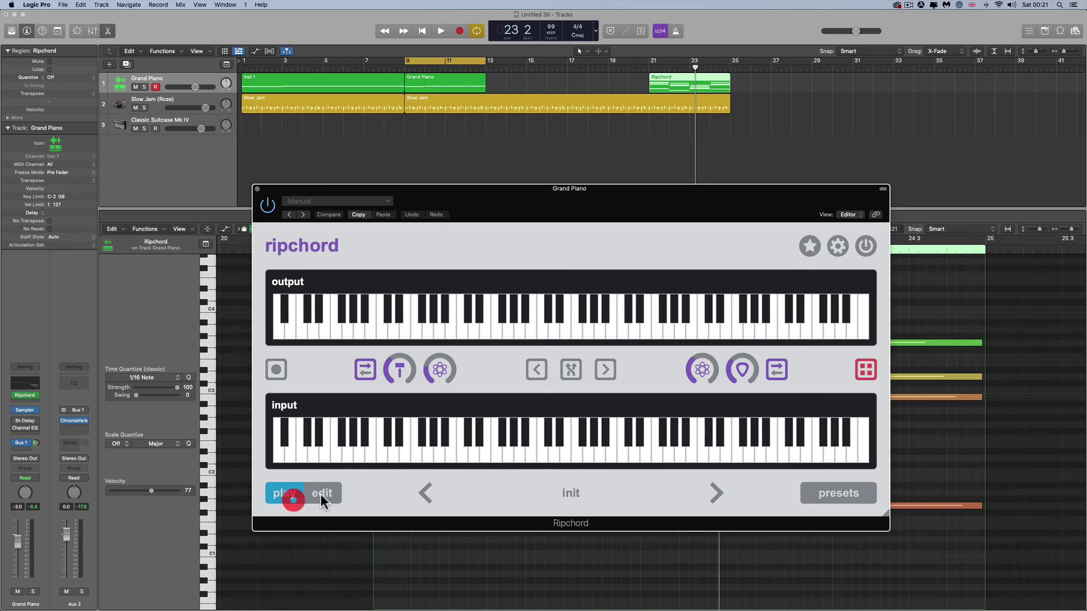
left_click(840, 494)
scroll(675, 338, "down", 15)
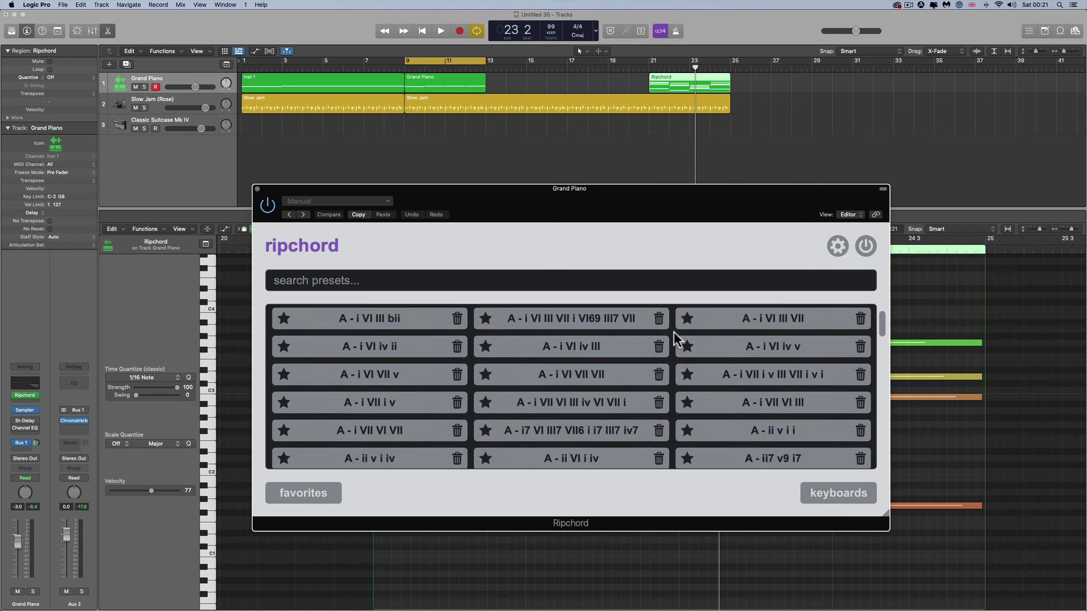
scroll(675, 337, "up", 15)
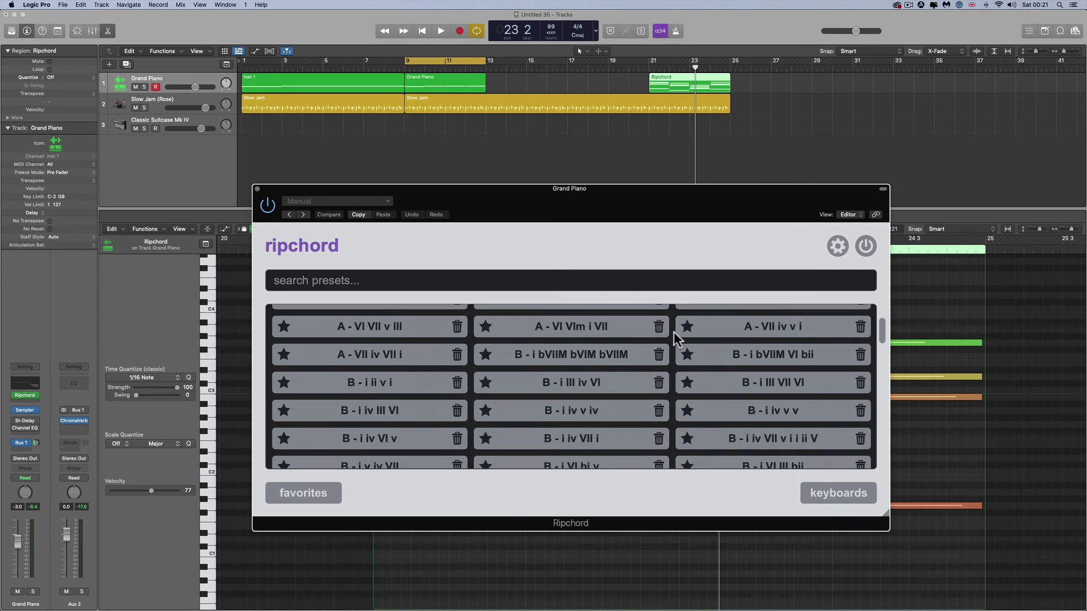
left_click(370, 280)
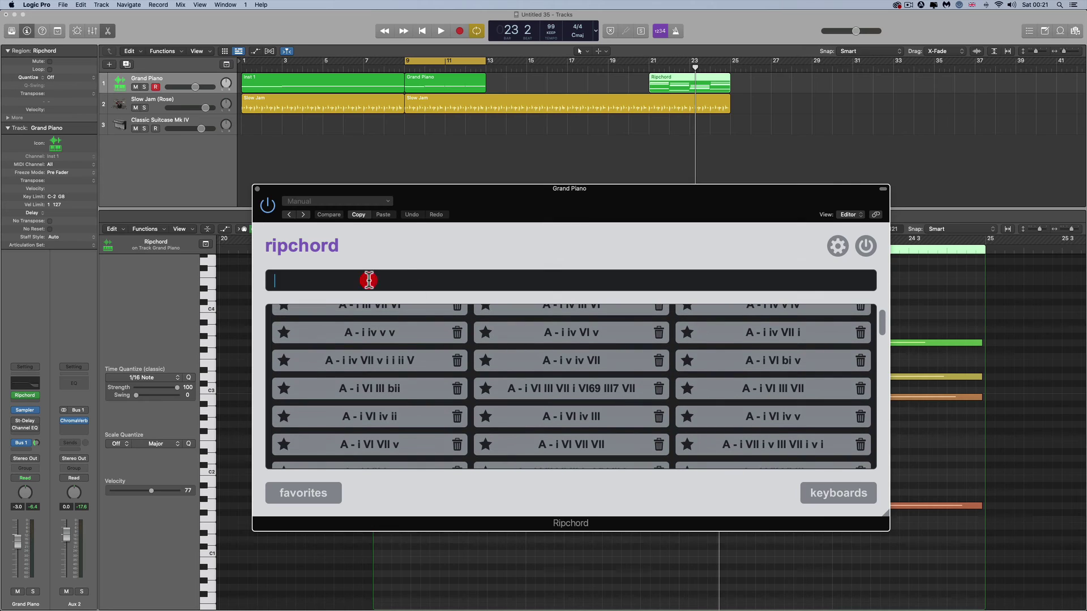
left_click(313, 488)
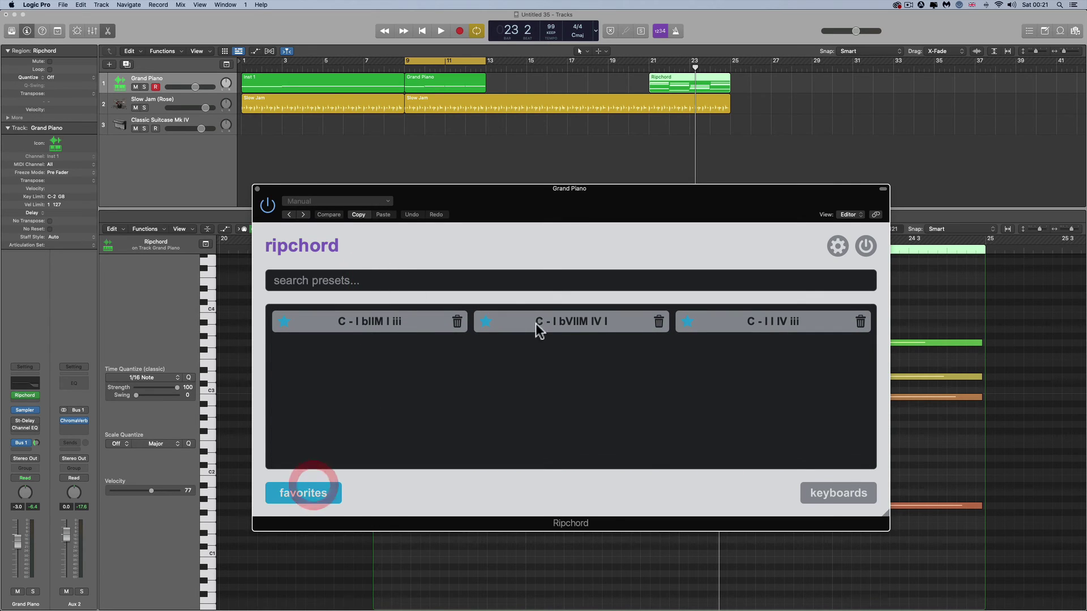
left_click(317, 488)
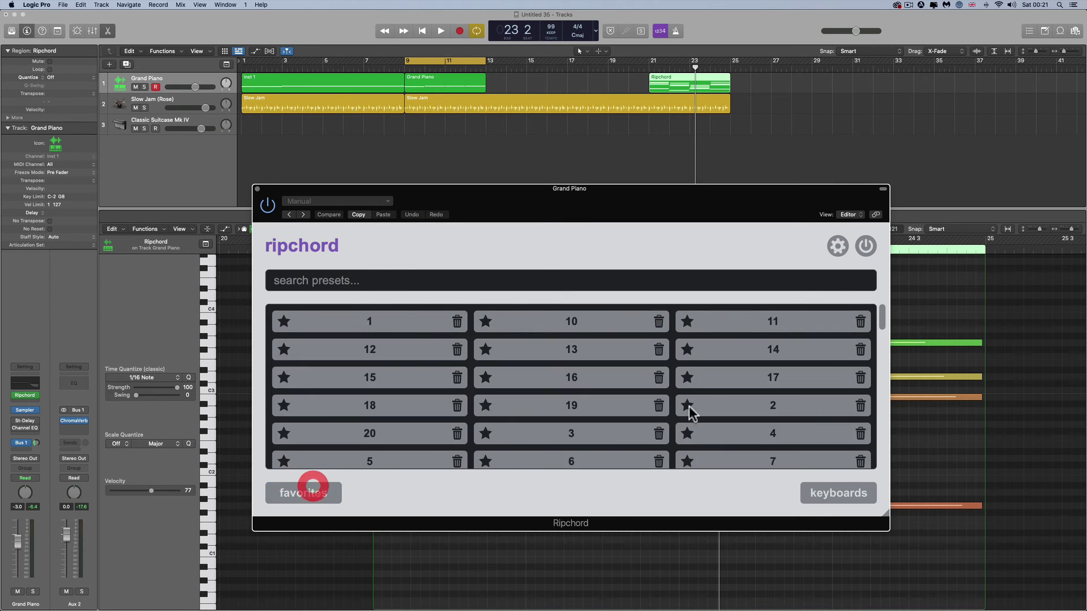
- Star the A - i VI VII v and A - i VII i v presets and confirm them in favorites
scroll(682, 400, "down", 2)
scroll(682, 399, "down", 1)
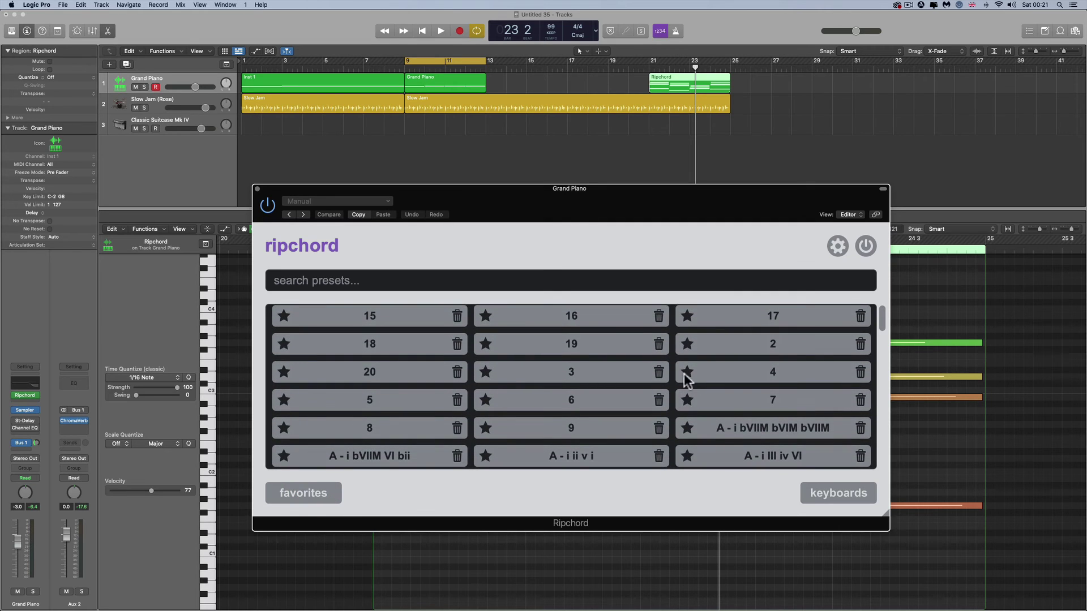
scroll(711, 368, "down", 4)
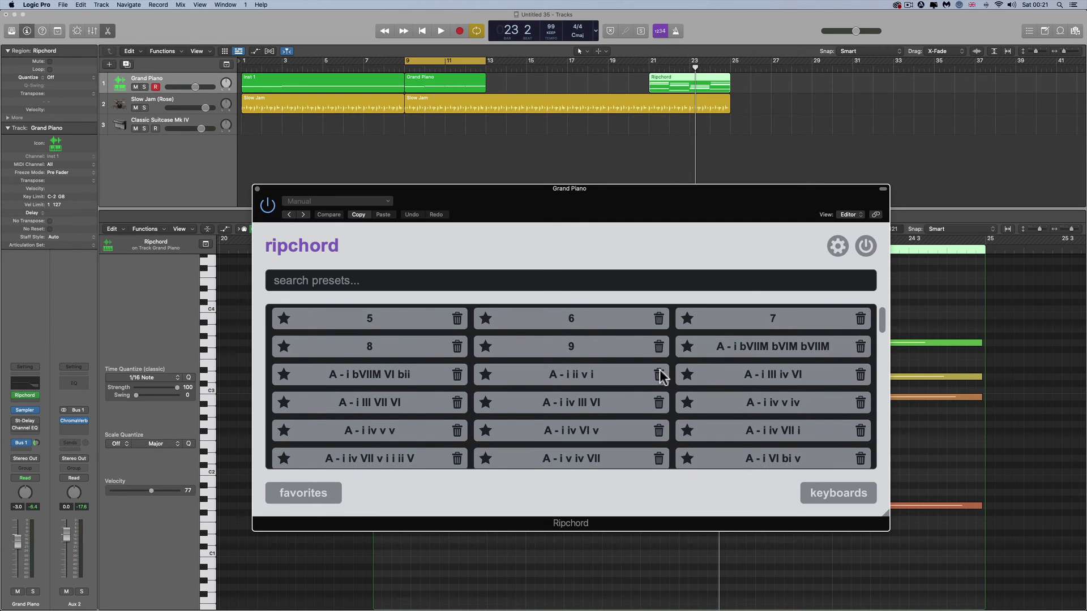
scroll(584, 384, "down", 6)
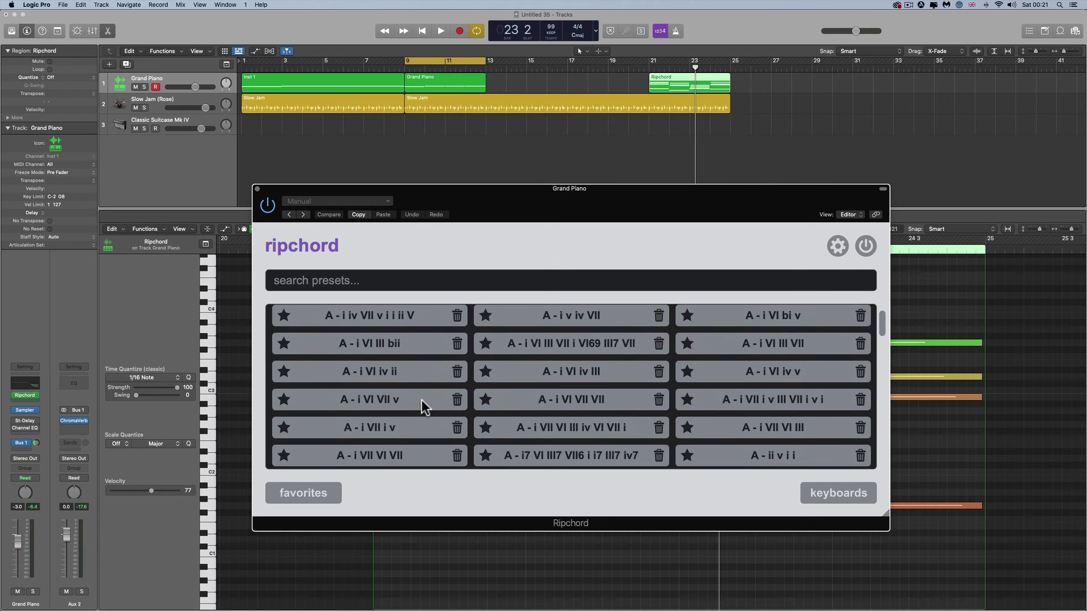
scroll(425, 397, "down", 2)
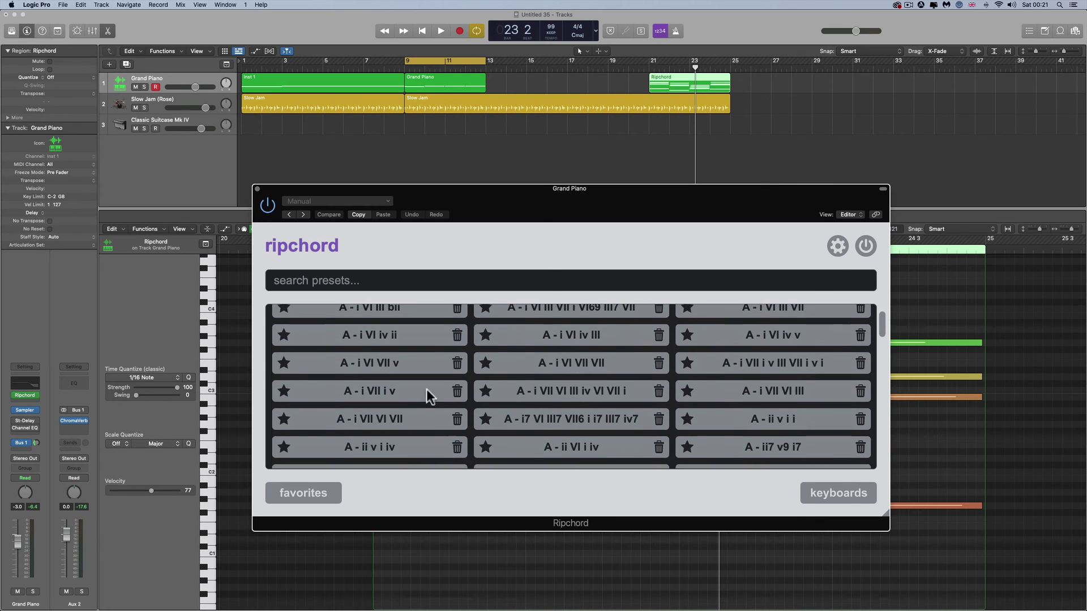
left_click(284, 391)
left_click(283, 417)
left_click(301, 487)
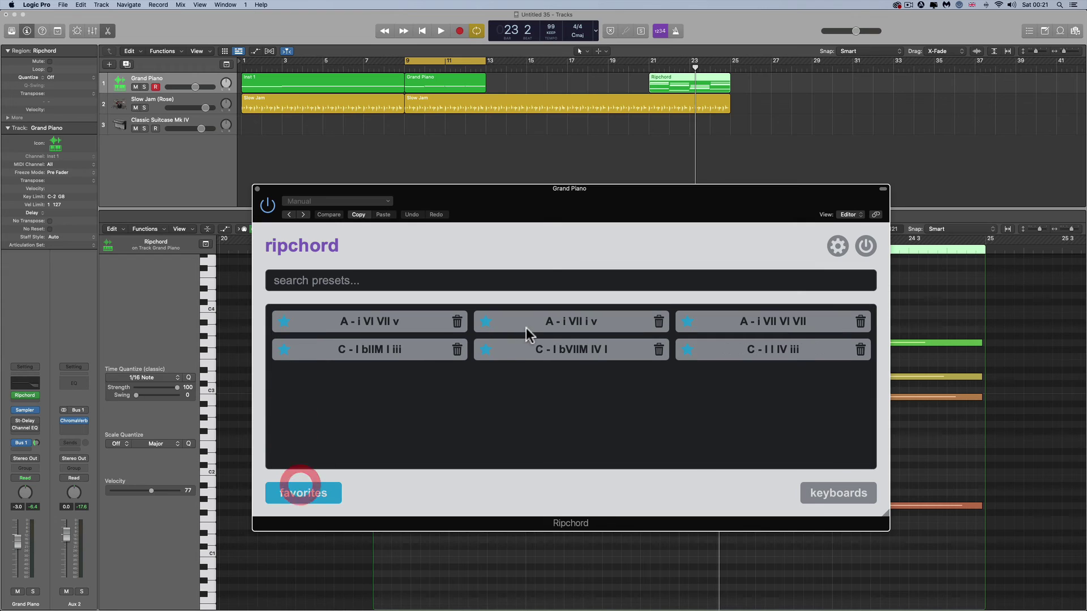
left_click(307, 491)
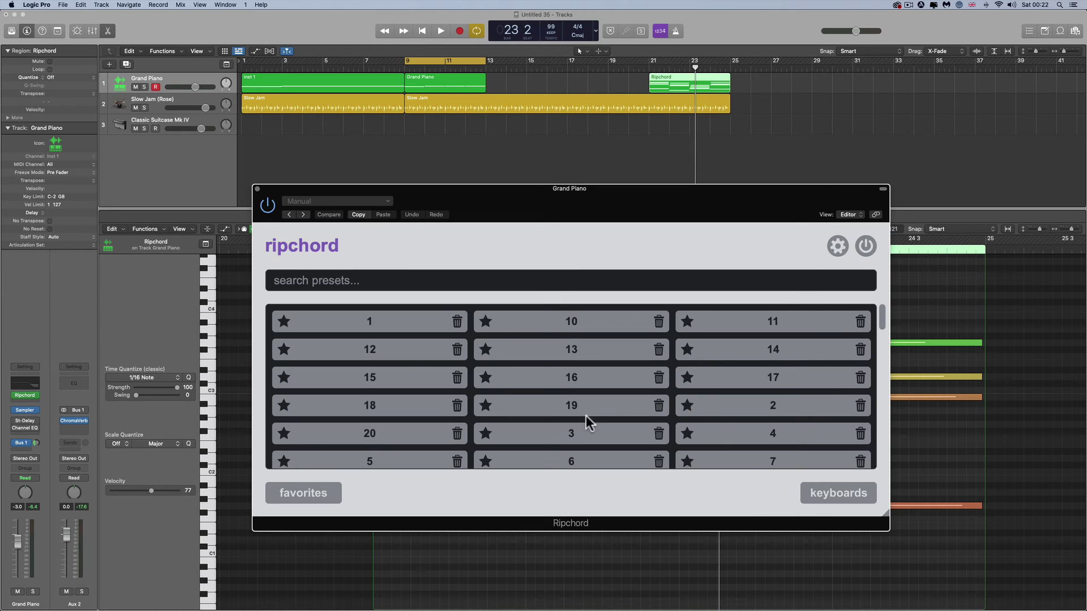
- Load the A - VI i v III preset, star it, and verify it appears among favorites
left_click(572, 383)
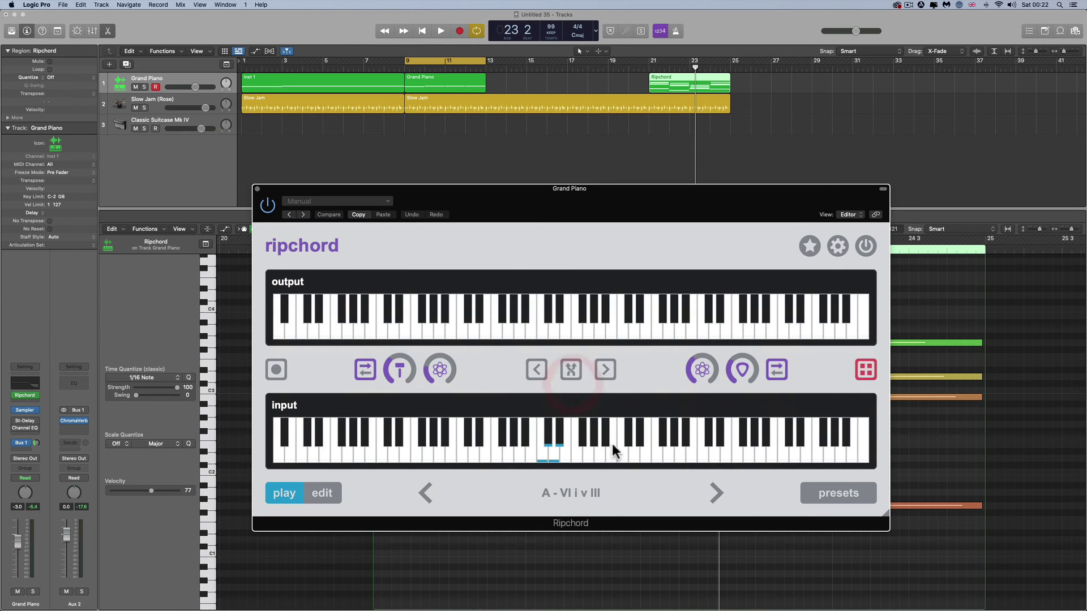
left_click(810, 247)
left_click(803, 498)
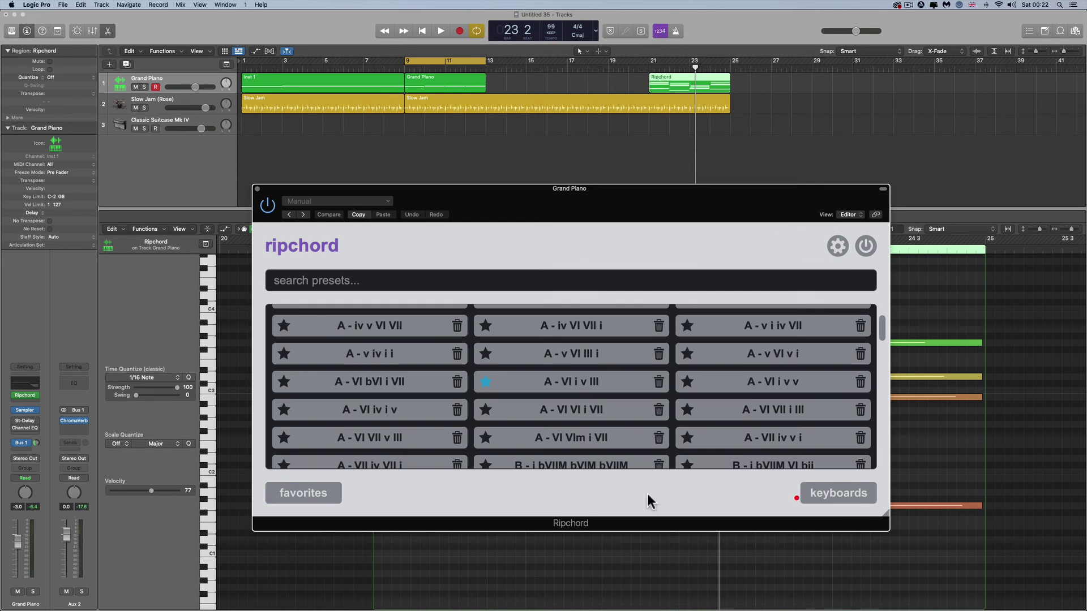
left_click(314, 497)
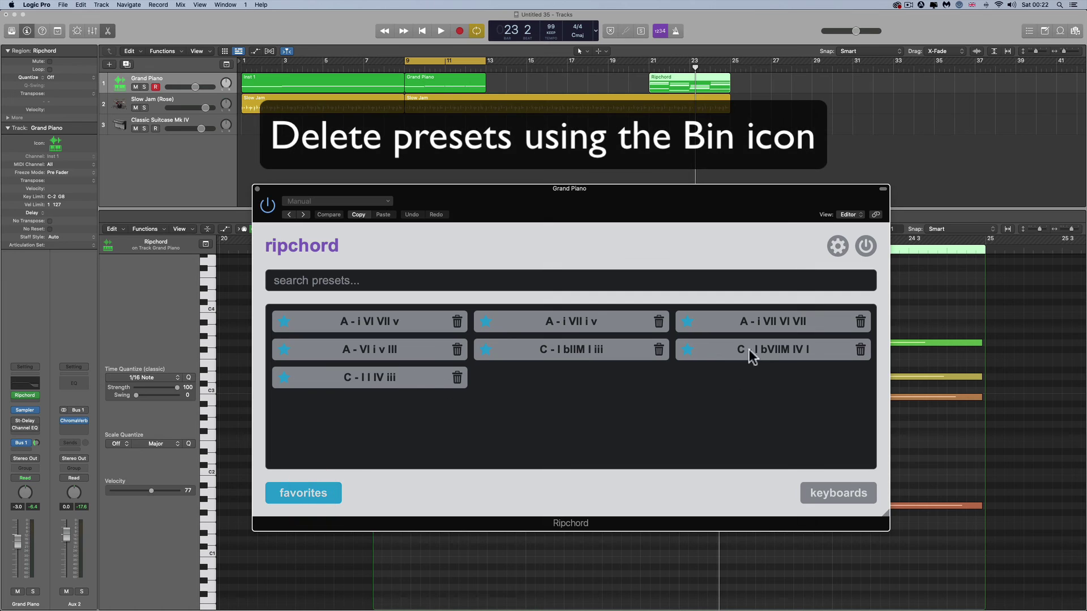
left_click(318, 497)
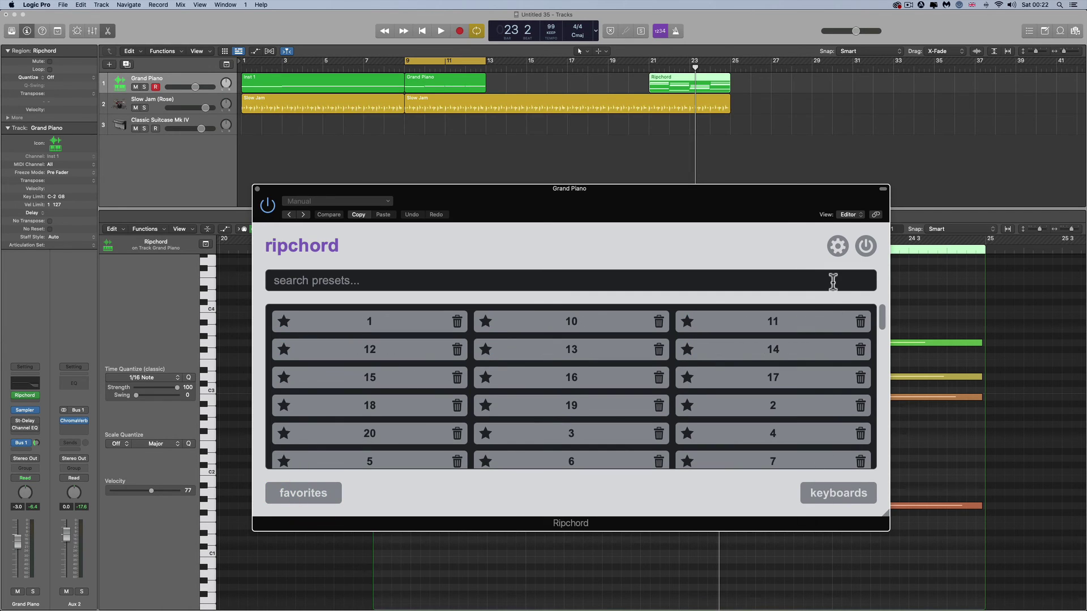
- Bring up Ripchord's 2.5.0 settings panel with its preset and MIDI import/export options
left_click(837, 249)
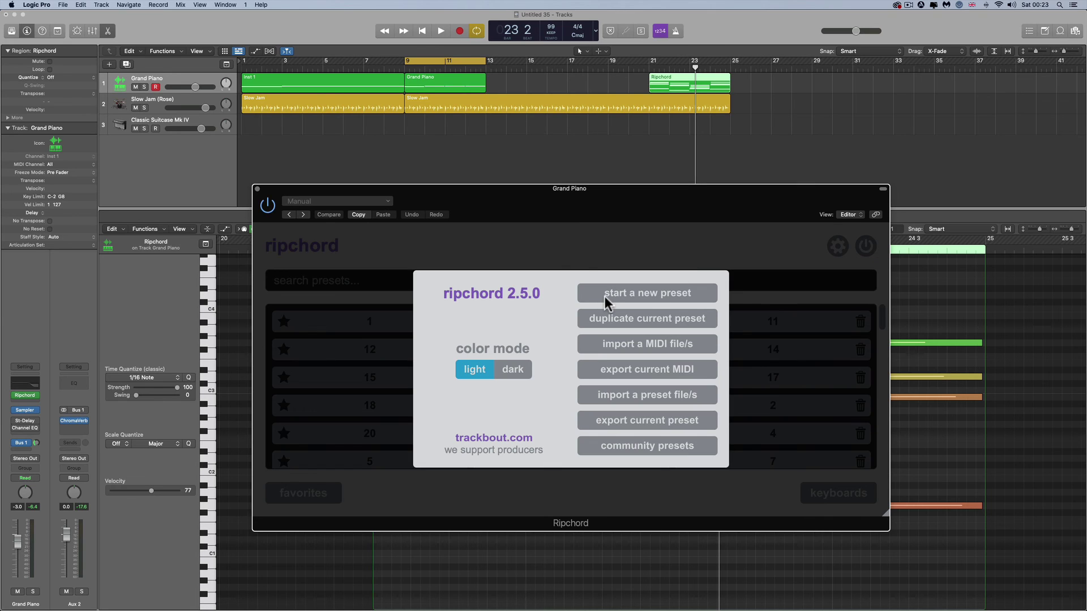
- Close settings, return to the keyboards view showing A - VI i v III, and arm the chord recorder
left_click(587, 261)
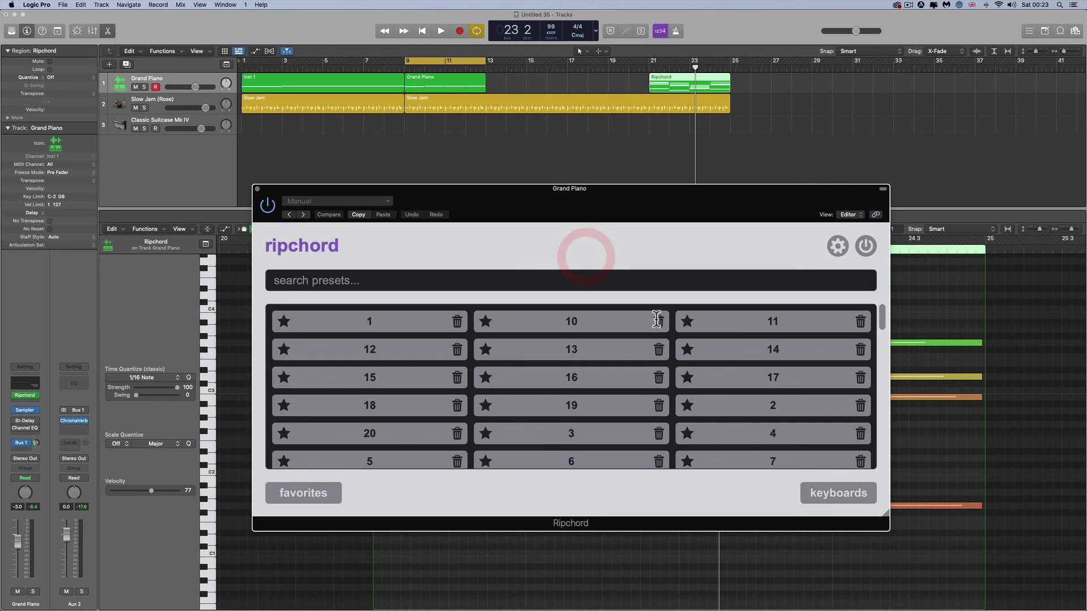
left_click(823, 493)
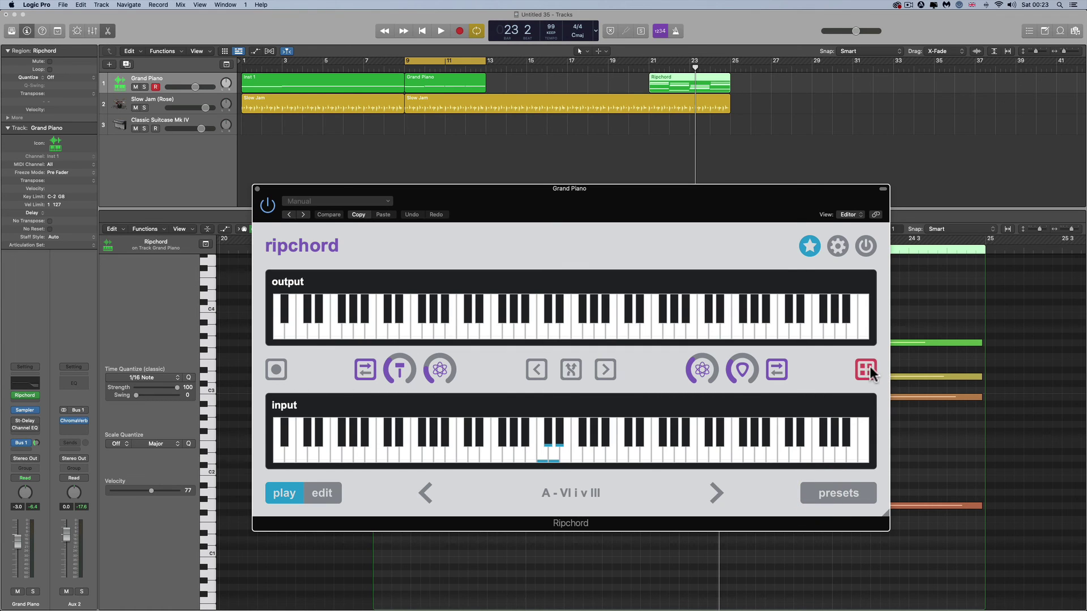
left_click(283, 369)
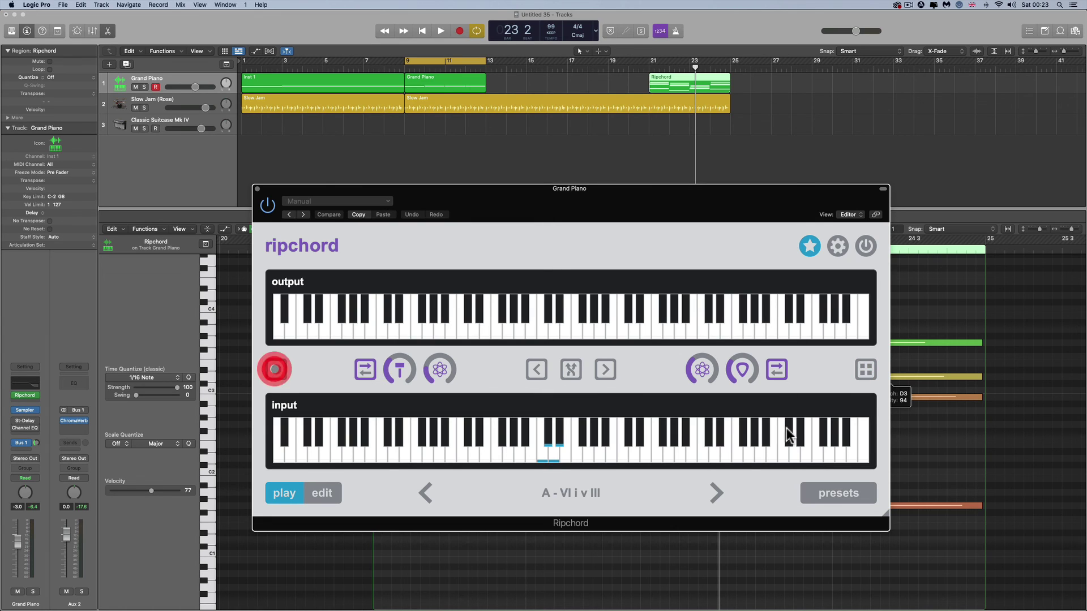